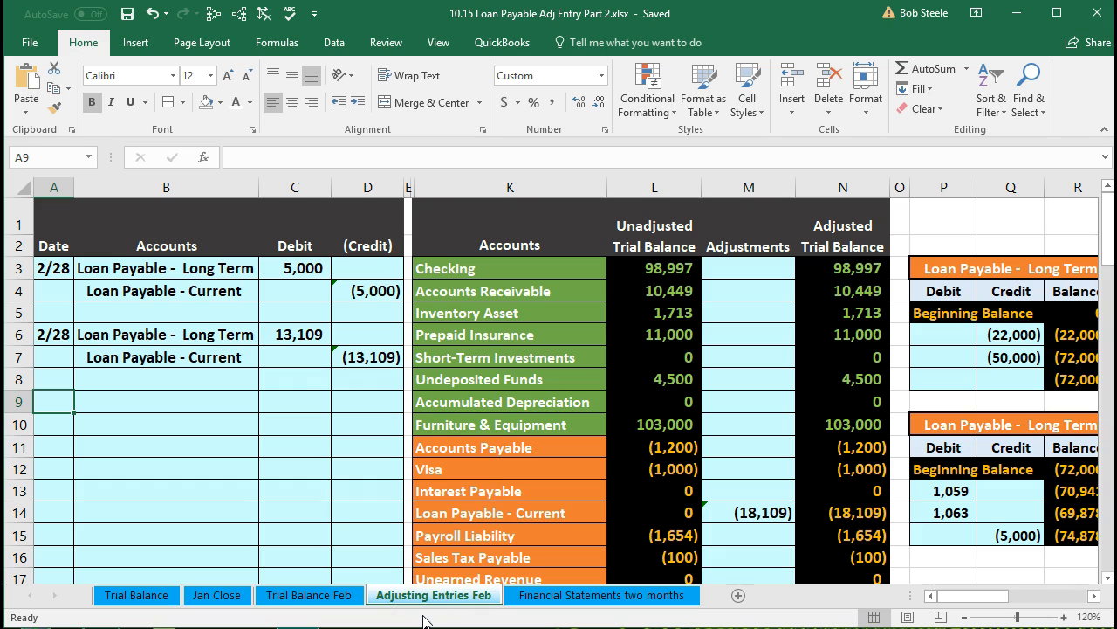
Enter the date 2/28 in the next empty journal entry row.
{"action": "left_click", "coordinate": [211, 411]}
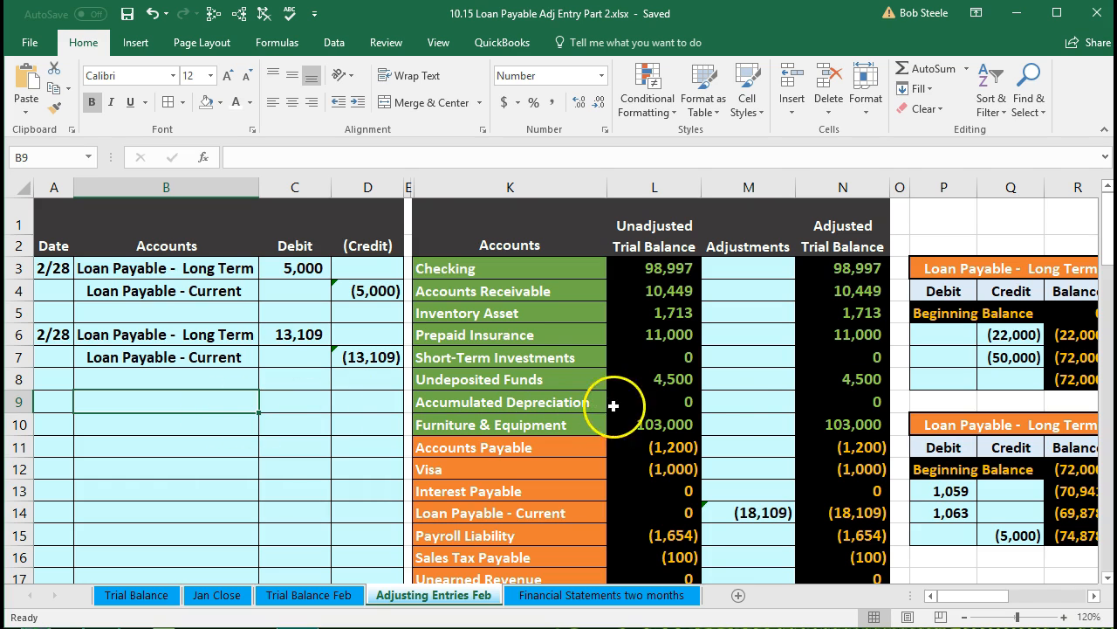
{"action": "left_click", "coordinate": [739, 405]}
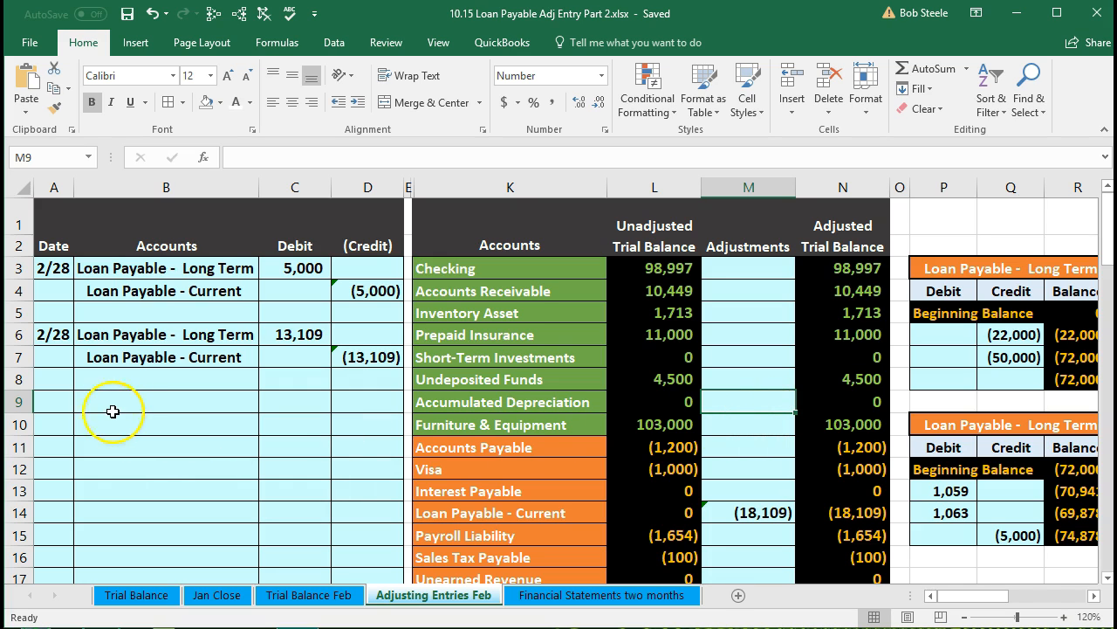
{"action": "left_click", "coordinate": [62, 401]}
{"action": "type", "text": "2/28"}
{"action": "key", "text": "Return"}
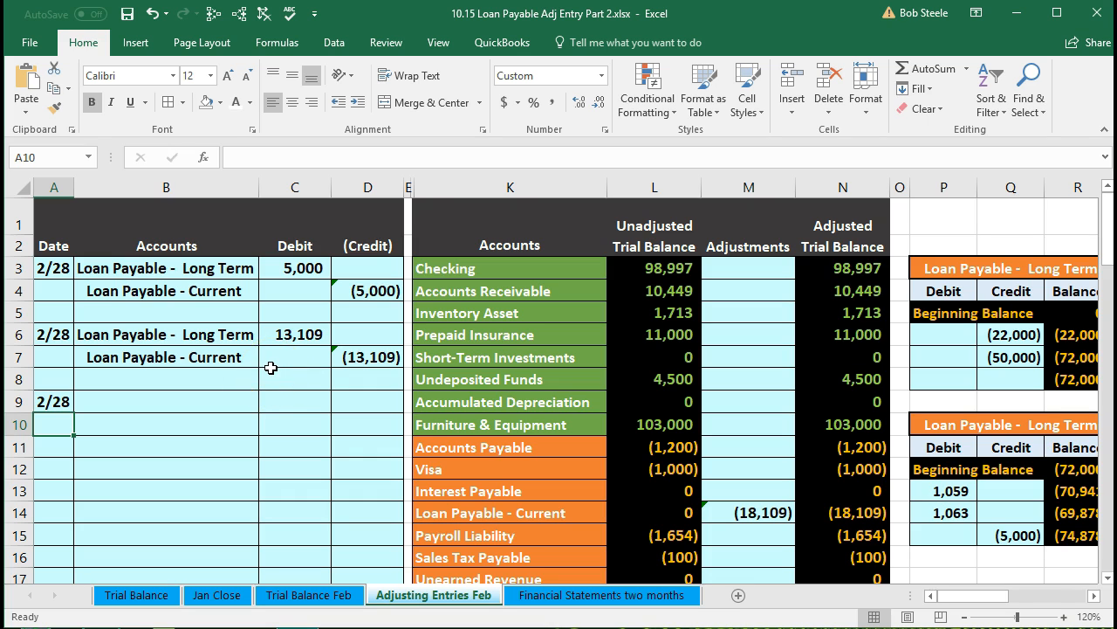
Scroll through and select the trial balance account list to review the accounts.
{"action": "scroll", "coordinate": [270, 367], "scroll_direction": "down", "scroll_amount": 1}
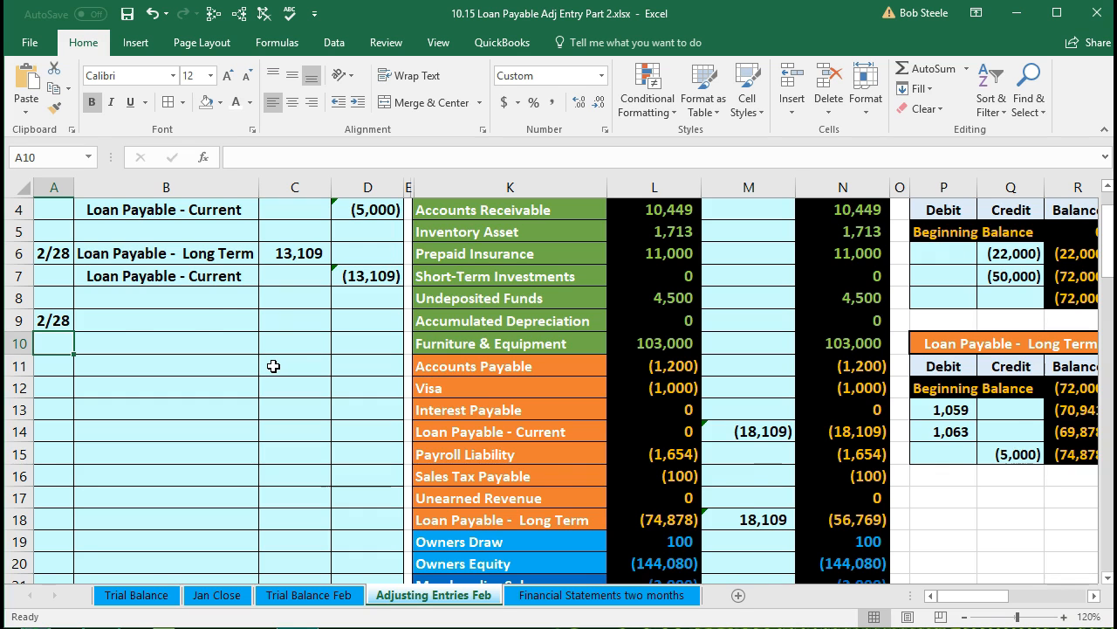
{"action": "scroll", "coordinate": [273, 366], "scroll_direction": "up", "scroll_amount": 1}
{"action": "left_click_drag", "start_coordinate": [424, 268], "coordinate": [459, 496]}
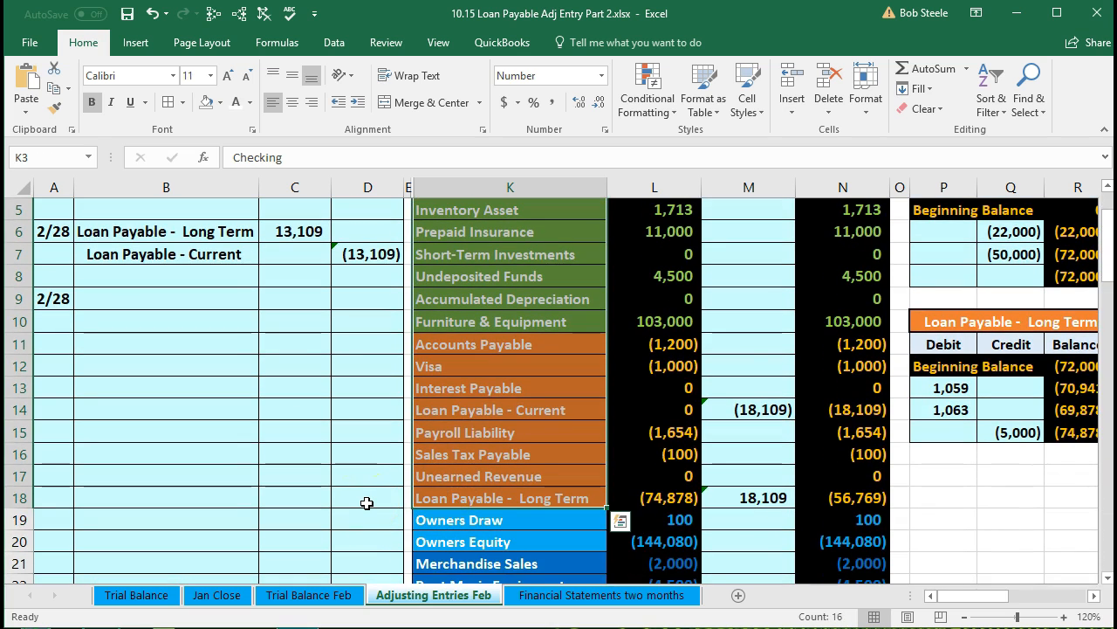
{"action": "scroll", "coordinate": [366, 503], "scroll_direction": "down", "scroll_amount": 3}
{"action": "left_click_drag", "start_coordinate": [458, 361], "coordinate": [474, 567]}
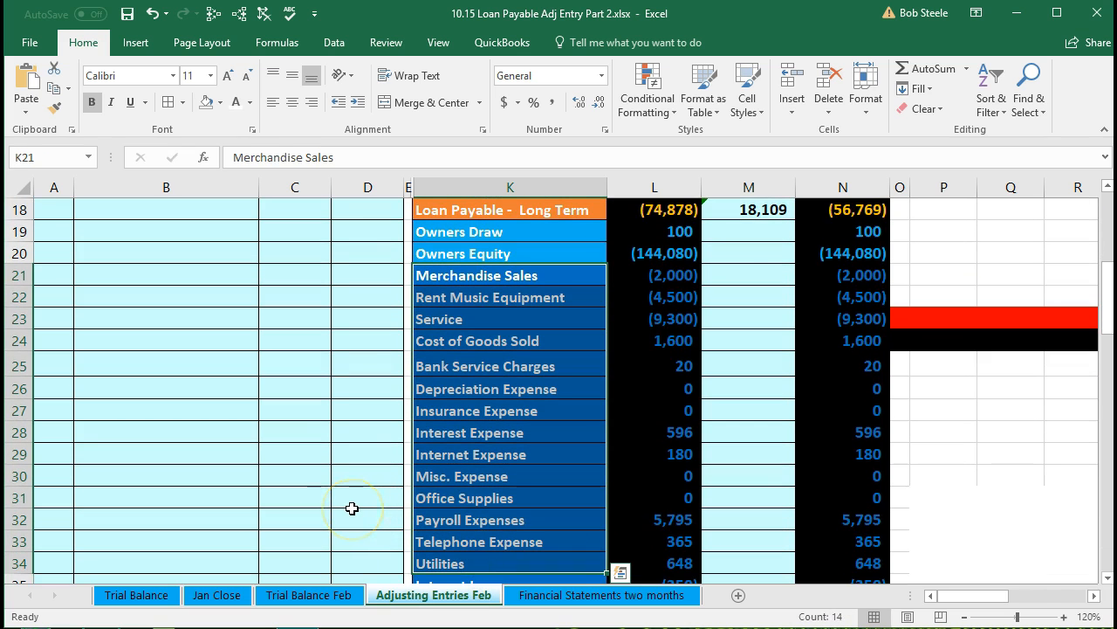
{"action": "scroll", "coordinate": [352, 508], "scroll_direction": "up", "scroll_amount": 3}
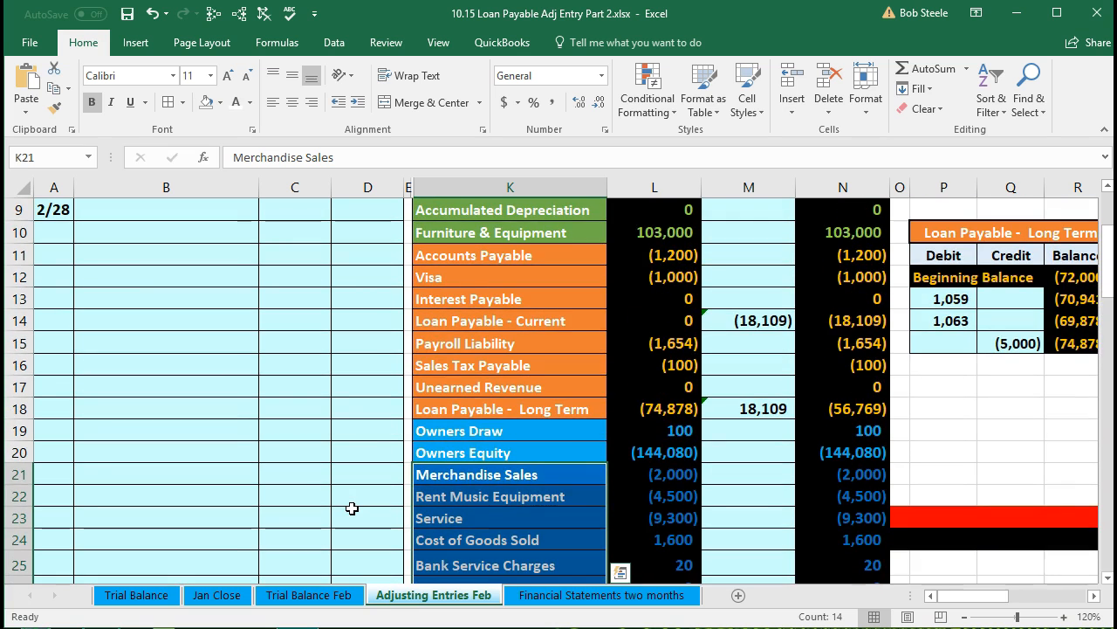
{"action": "scroll", "coordinate": [352, 508], "scroll_direction": "up", "scroll_amount": 1}
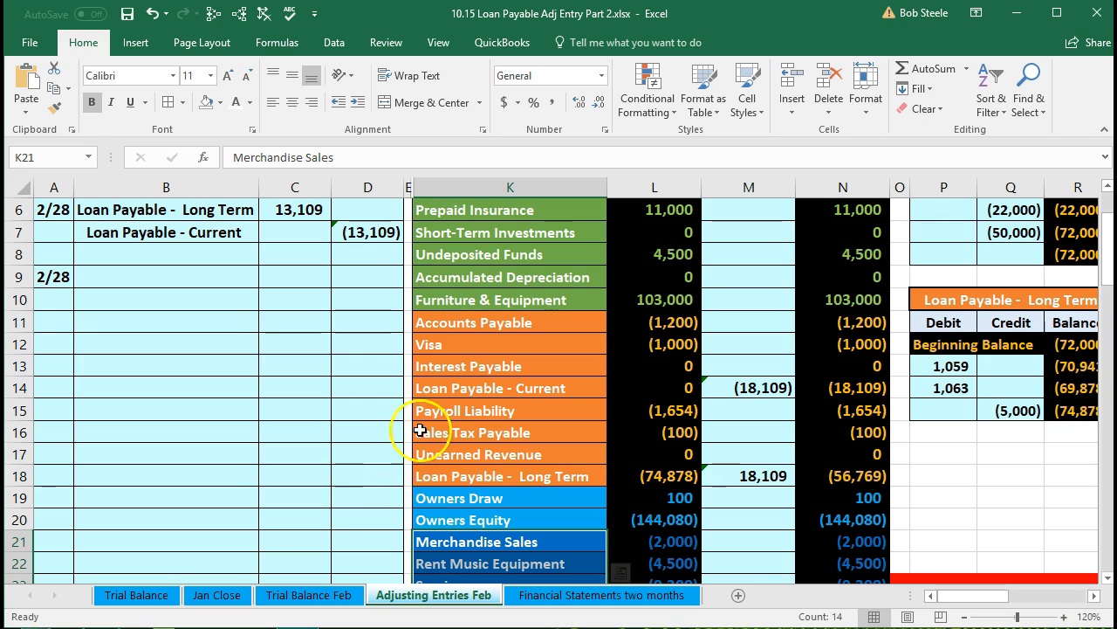
Highlight the cell beside the Interest Payable account in yellow.
{"action": "left_click", "coordinate": [439, 365]}
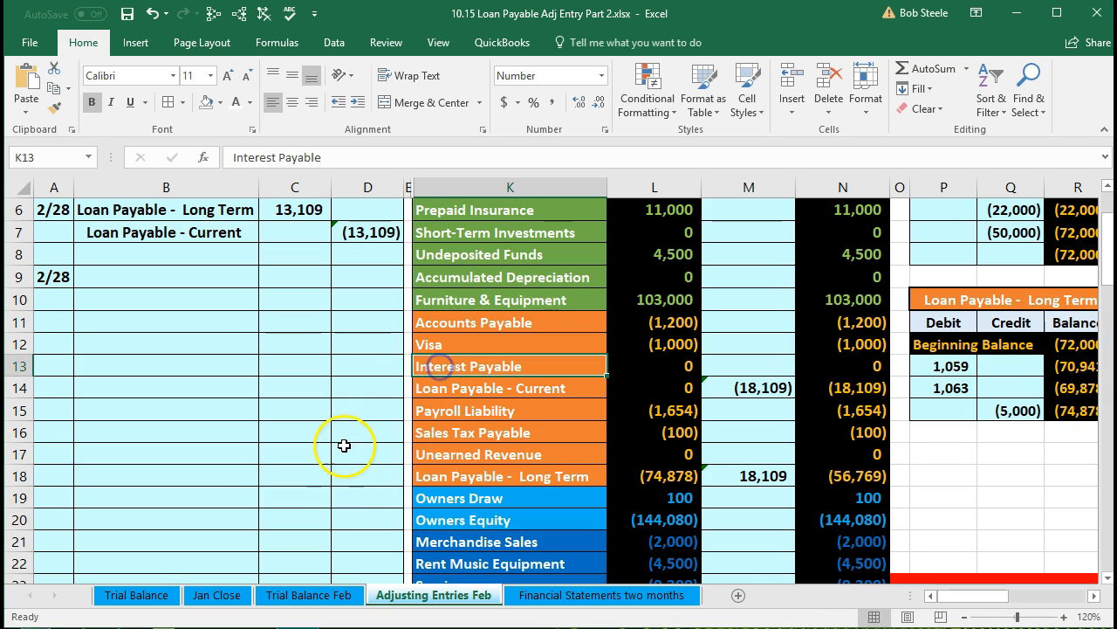
{"action": "left_click", "coordinate": [408, 365]}
{"action": "right_click", "coordinate": [409, 365]}
{"action": "key", "text": "Escape"}
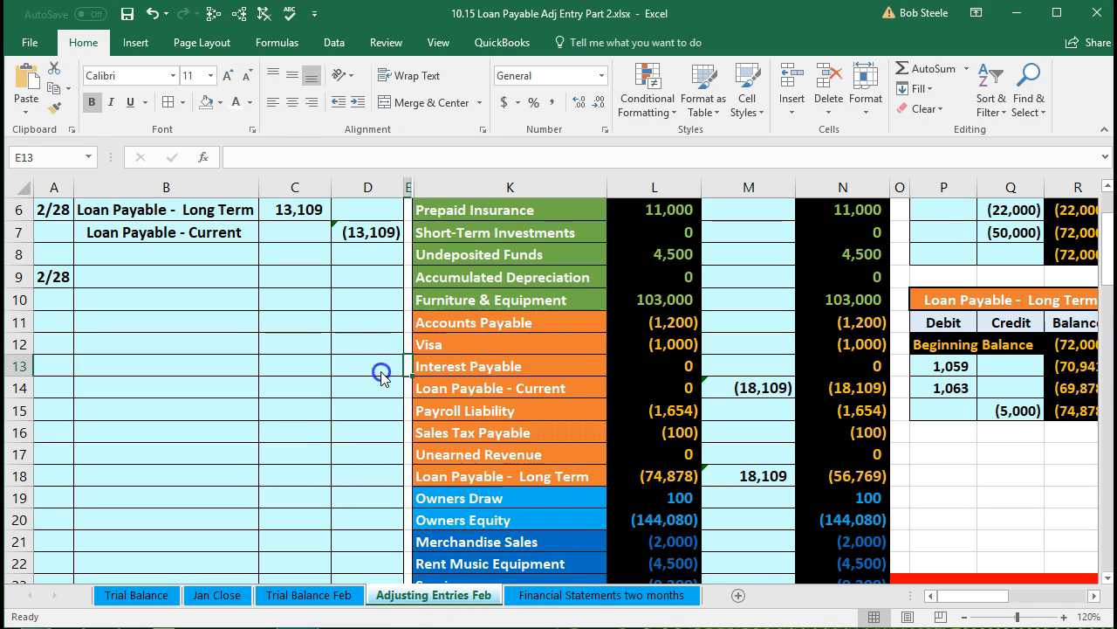
{"action": "right_click", "coordinate": [409, 365]}
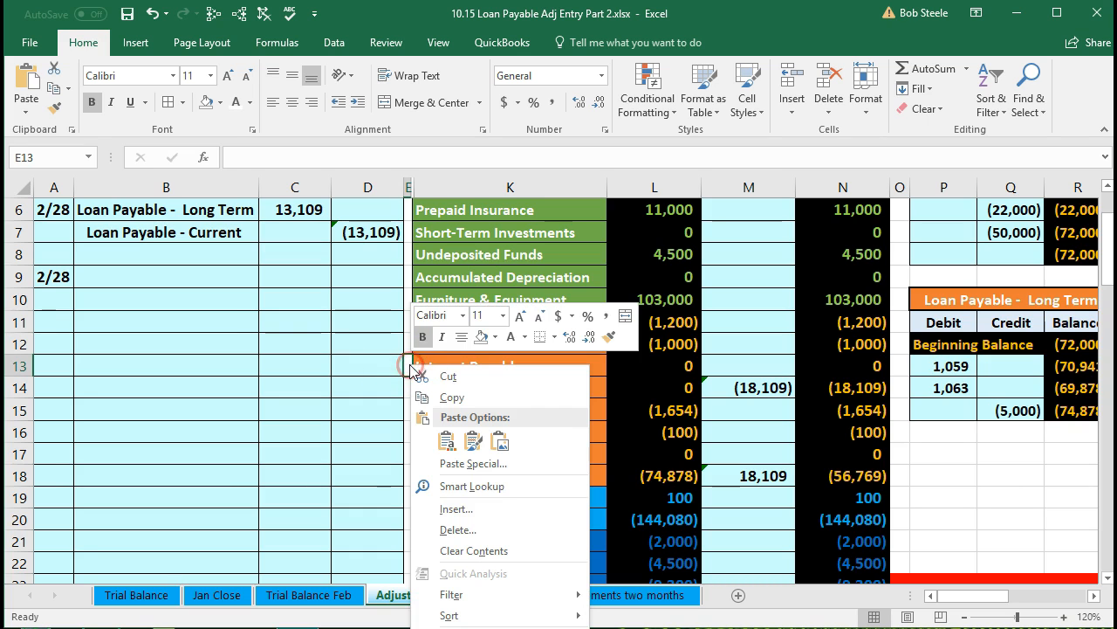
{"action": "left_click", "coordinate": [495, 337]}
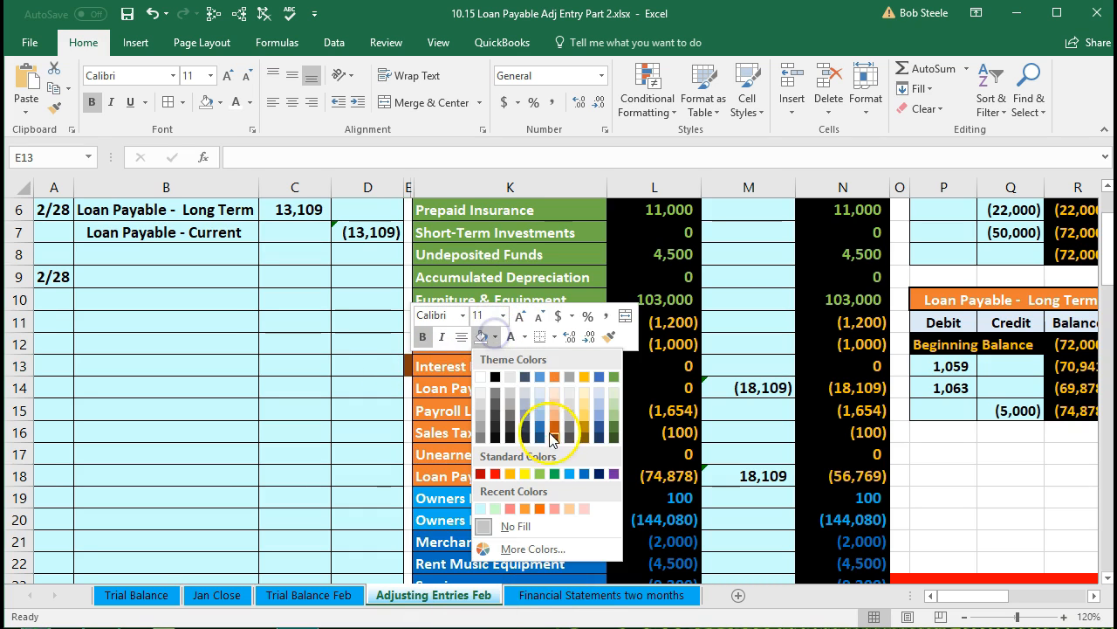
{"action": "left_click", "coordinate": [524, 473]}
{"action": "left_click", "coordinate": [486, 478]}
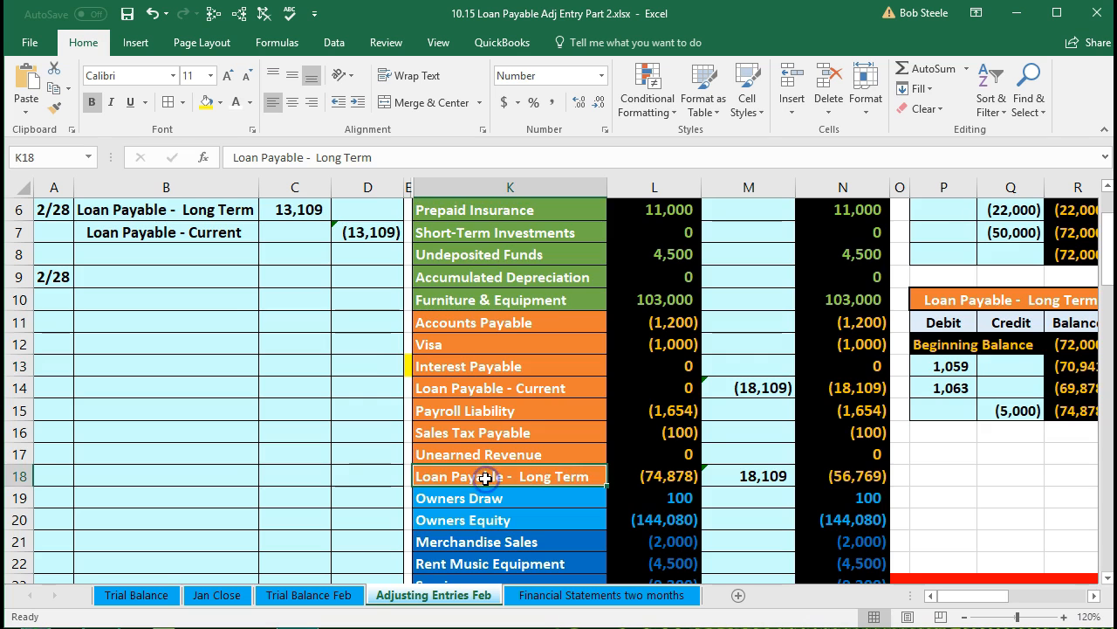
Highlight the cell beside the Interest Expense account in yellow.
{"action": "scroll", "coordinate": [486, 479], "scroll_direction": "down", "scroll_amount": 4}
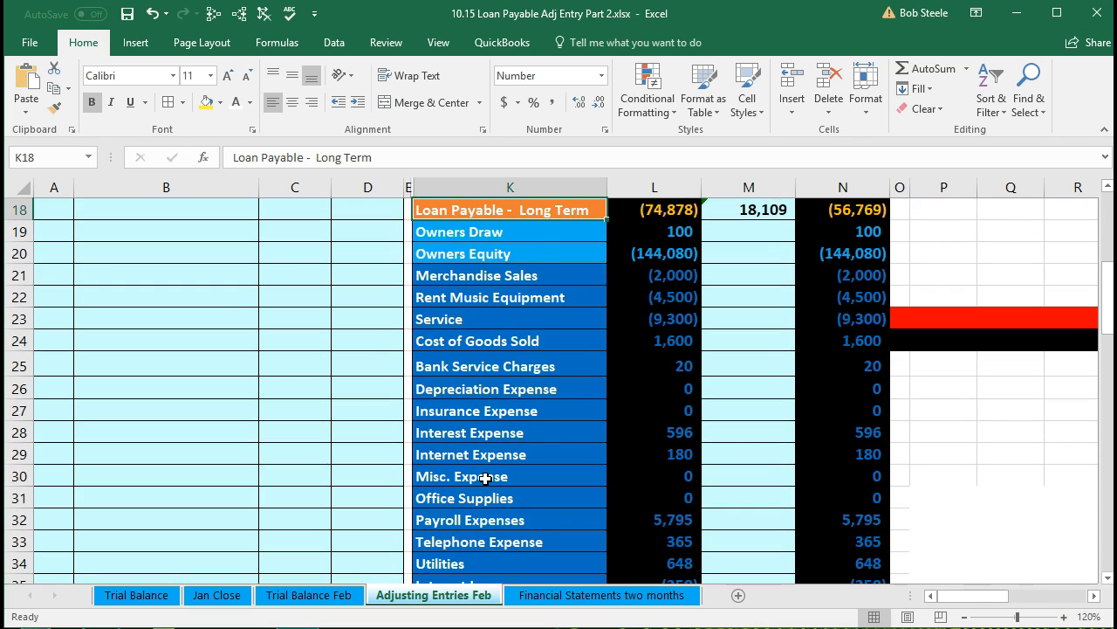
{"action": "scroll", "coordinate": [472, 437], "scroll_direction": "down", "scroll_amount": 1}
{"action": "left_click_drag", "start_coordinate": [459, 215], "coordinate": [457, 519]}
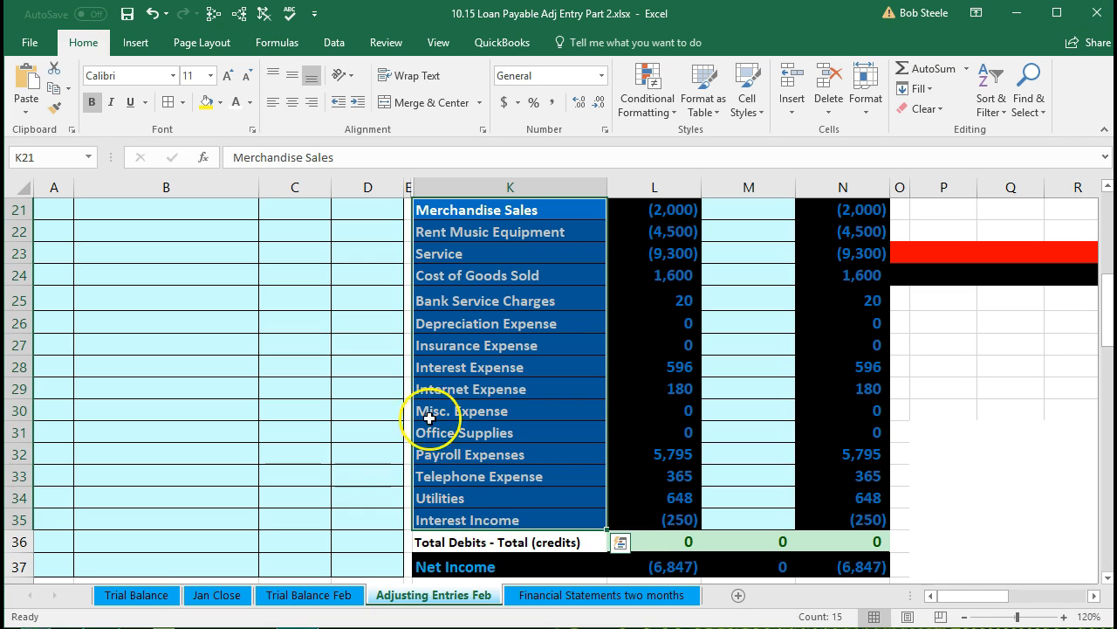
{"action": "left_click", "coordinate": [408, 365]}
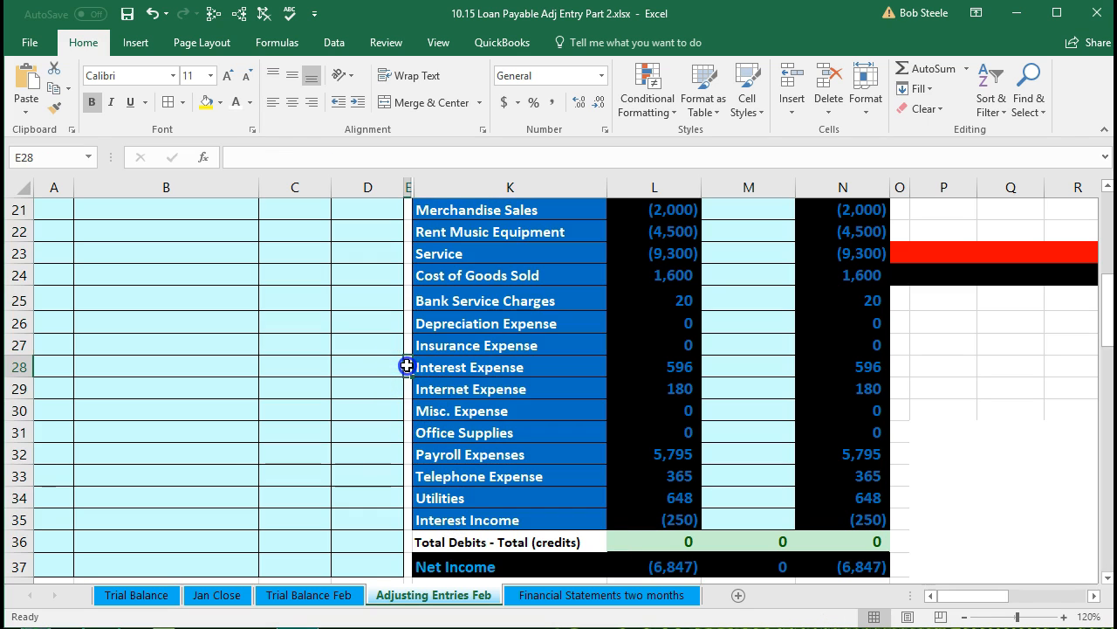
{"action": "right_click", "coordinate": [407, 365]}
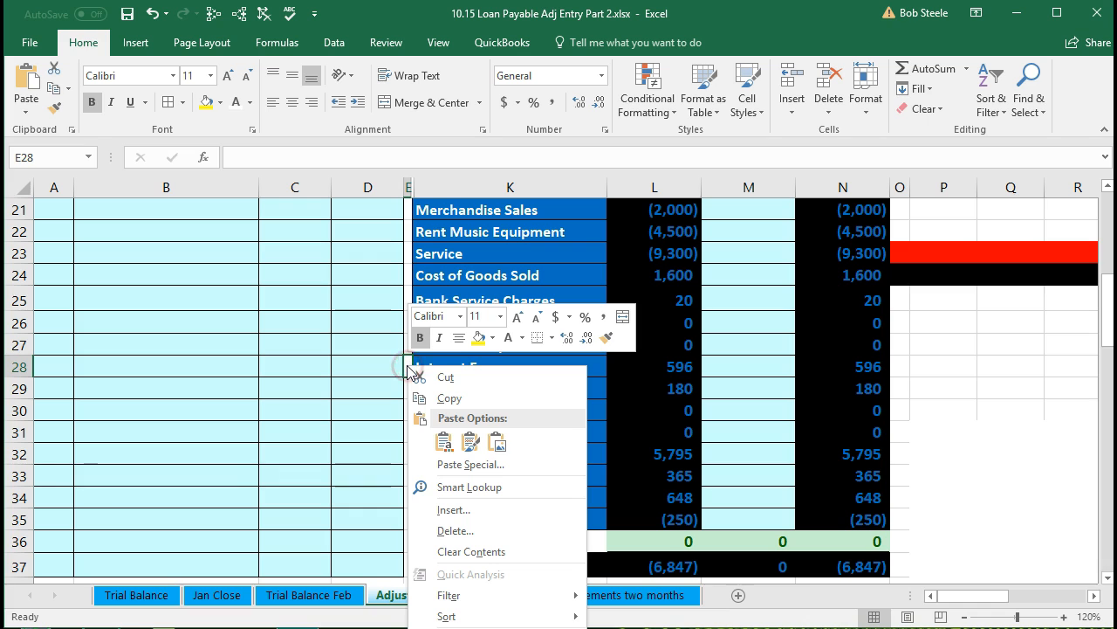
{"action": "left_click", "coordinate": [477, 338]}
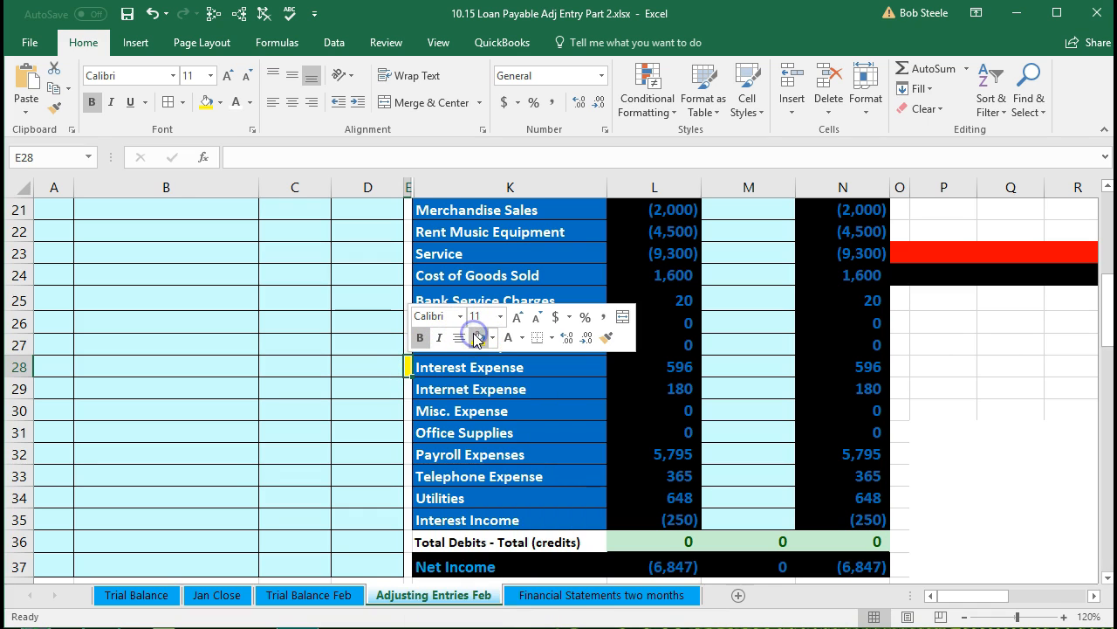
Review the expense accounts in the trial balance around Interest Expense.
{"action": "left_click", "coordinate": [476, 391]}
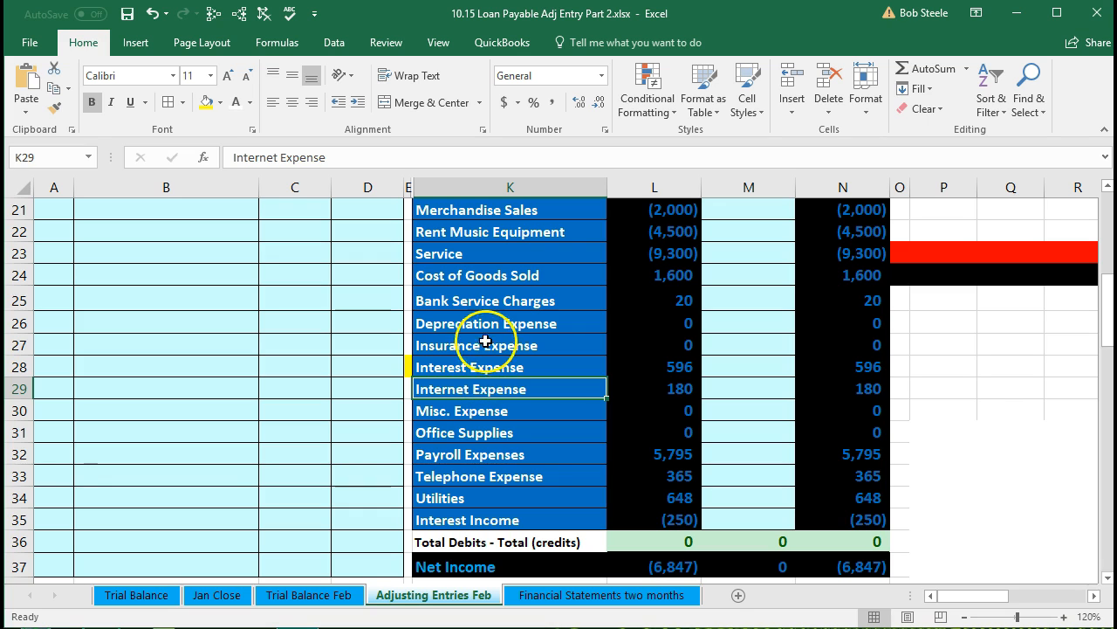
{"action": "left_click_drag", "start_coordinate": [481, 296], "coordinate": [638, 493]}
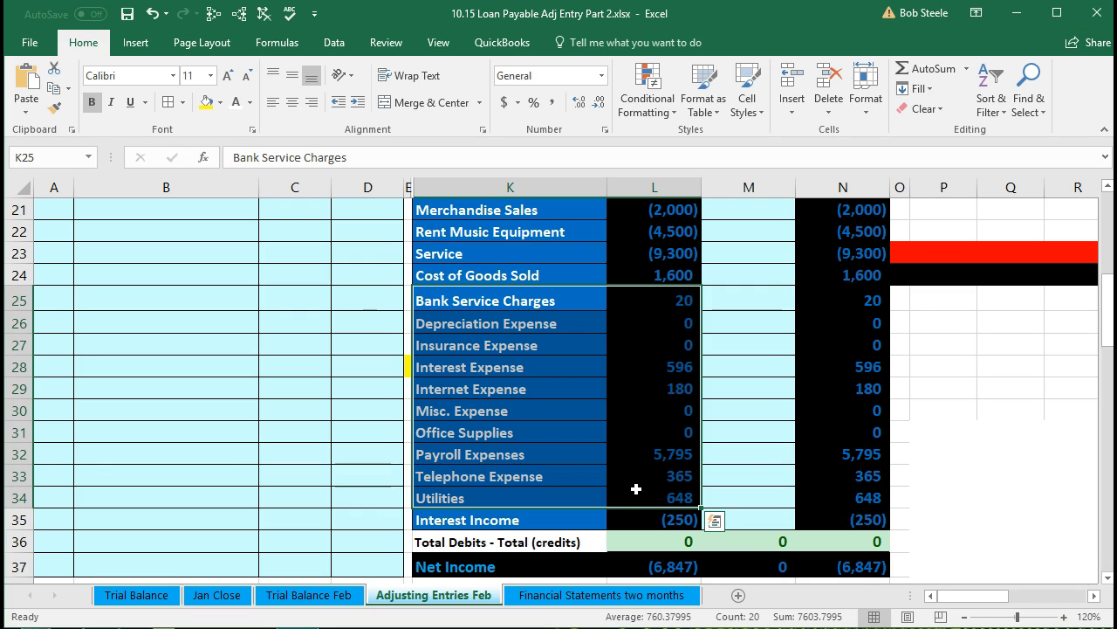
{"action": "left_click", "coordinate": [557, 367]}
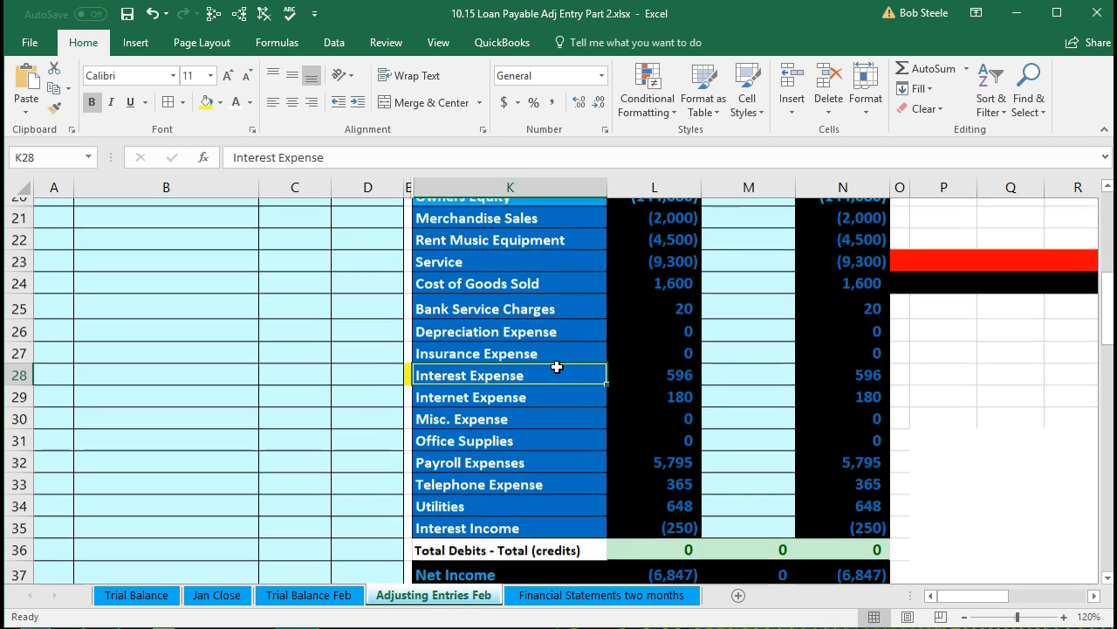
{"action": "scroll", "coordinate": [556, 366], "scroll_direction": "up", "scroll_amount": 5}
{"action": "scroll", "coordinate": [557, 367], "scroll_direction": "up", "scroll_amount": 1}
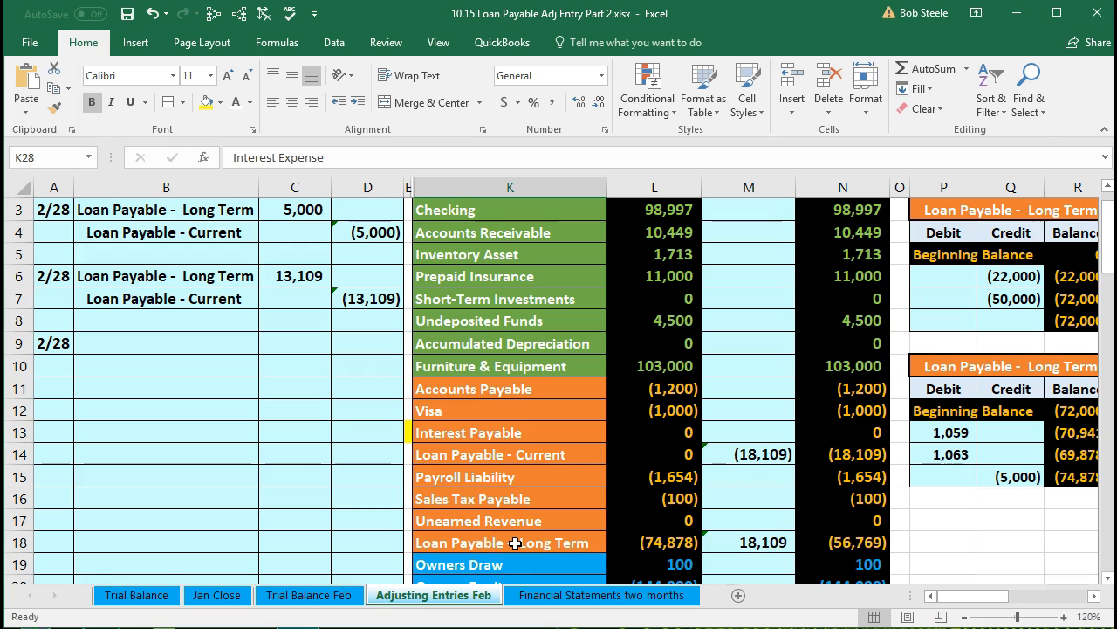
{"action": "scroll", "coordinate": [515, 542], "scroll_direction": "down", "scroll_amount": 3}
{"action": "scroll", "coordinate": [515, 542], "scroll_direction": "down", "scroll_amount": 1}
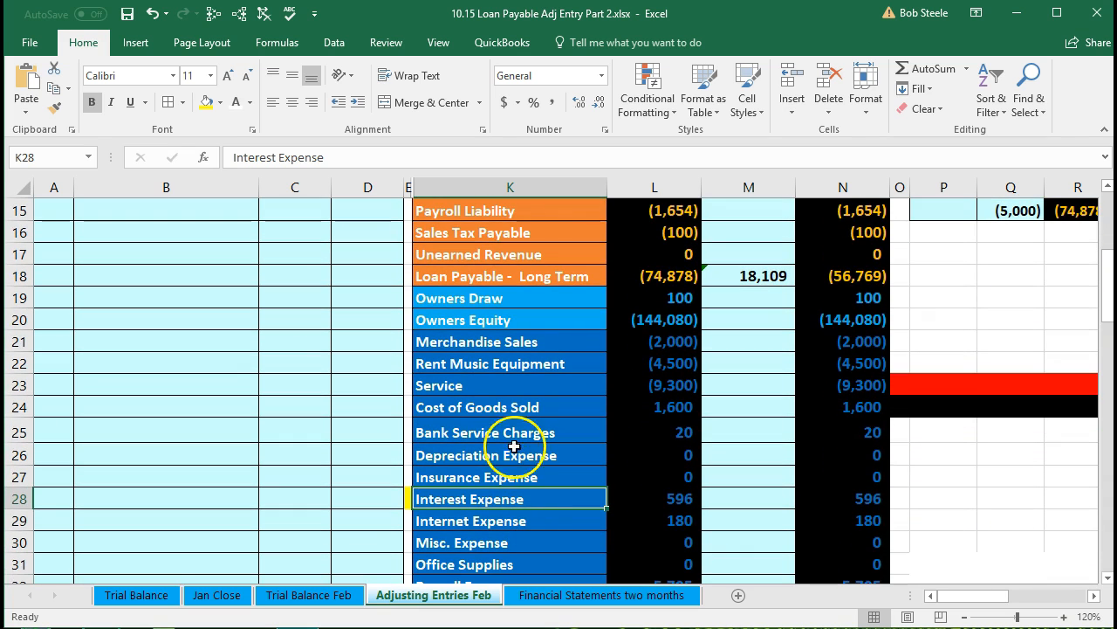
{"action": "left_click_drag", "start_coordinate": [489, 341], "coordinate": [494, 507]}
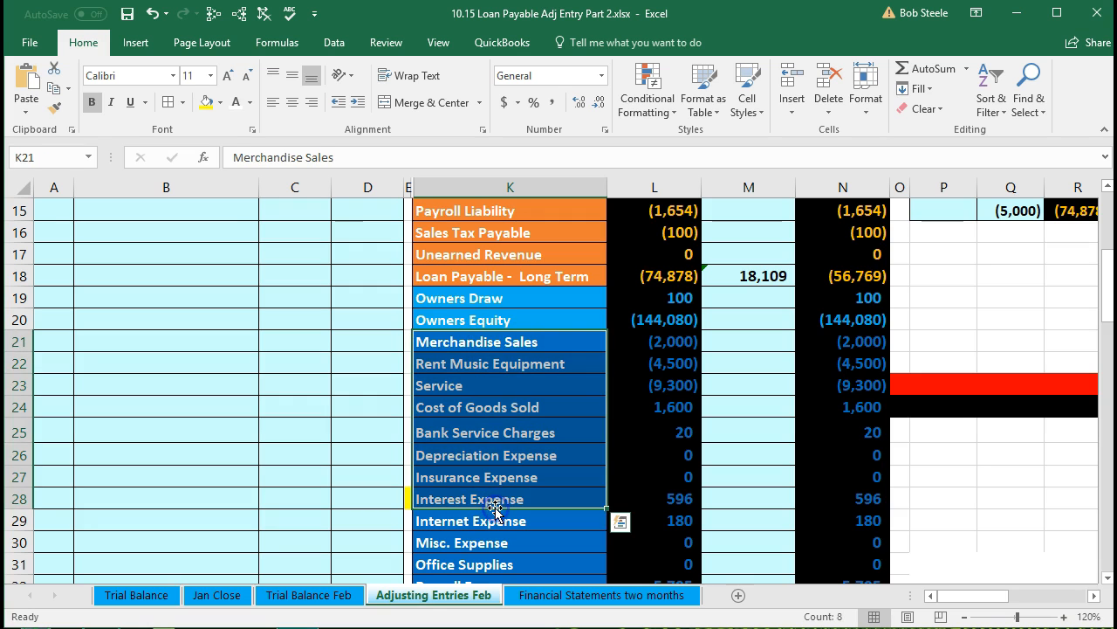
{"action": "scroll", "coordinate": [494, 507], "scroll_direction": "down", "scroll_amount": 1}
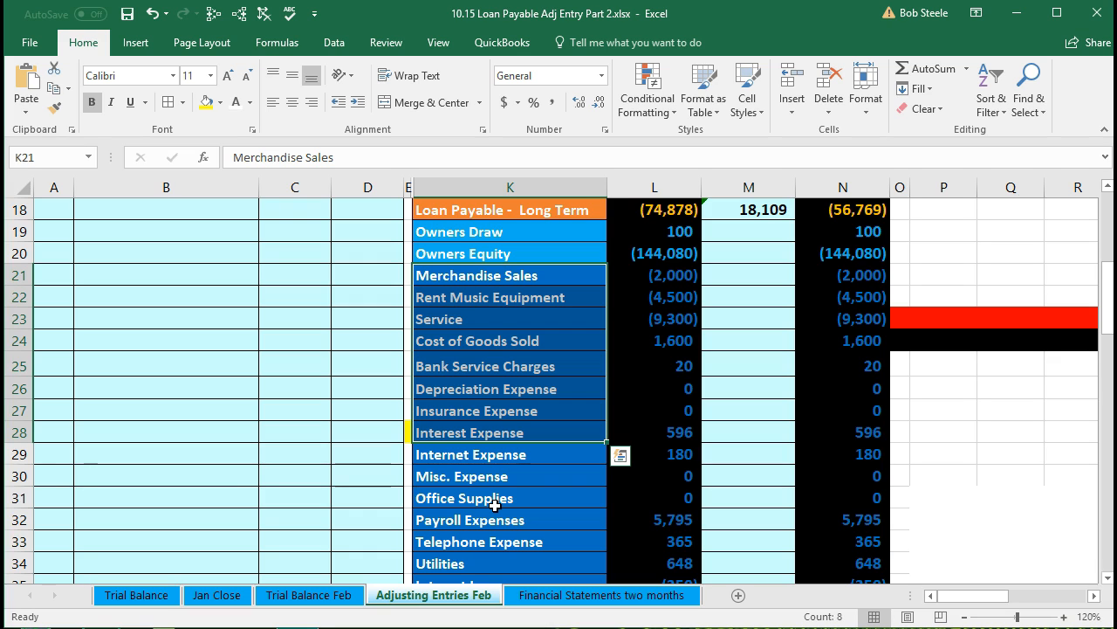
{"action": "left_click", "coordinate": [473, 434]}
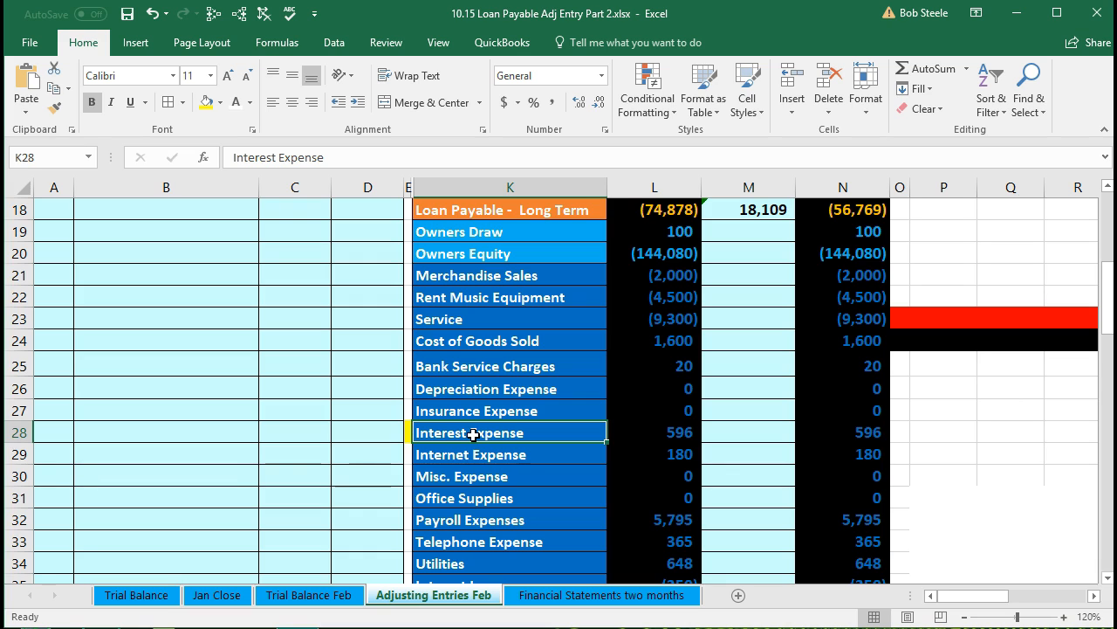
Copy the Interest Expense account name and paste it as a value into the 2/28 entry's account cell.
{"action": "right_click", "coordinate": [472, 434]}
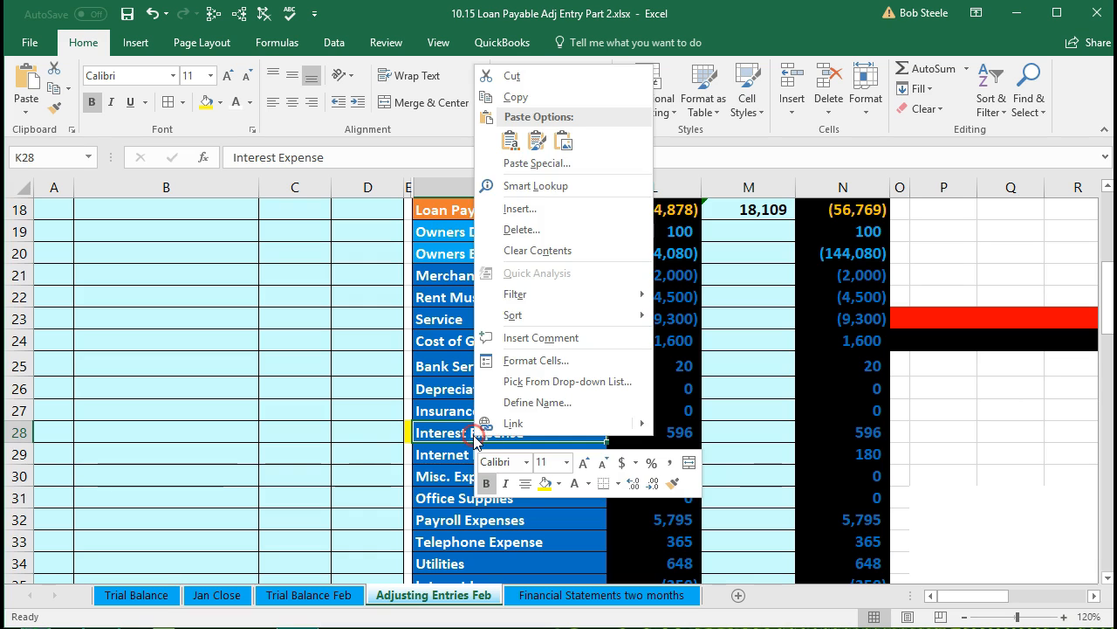
{"action": "left_click", "coordinate": [502, 98]}
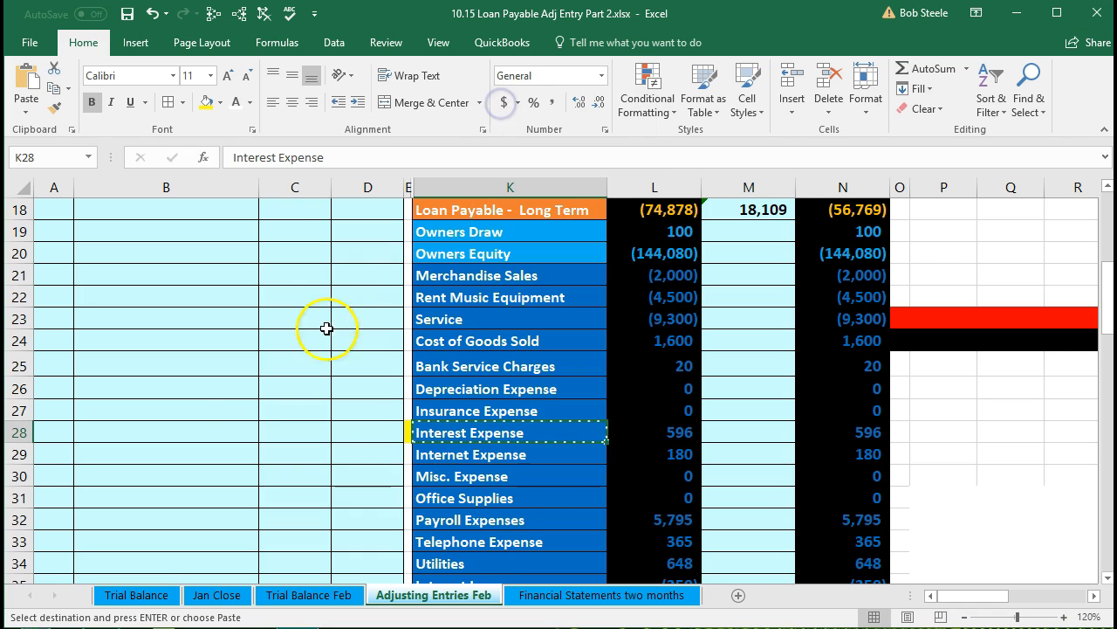
{"action": "scroll", "coordinate": [224, 419], "scroll_direction": "up", "scroll_amount": 4}
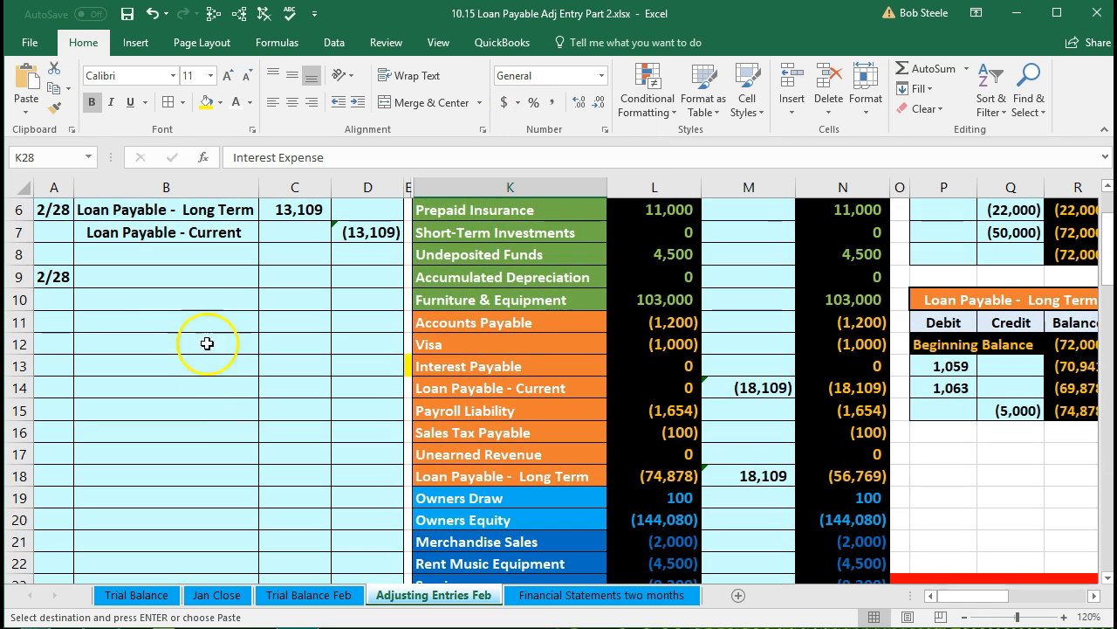
{"action": "left_click", "coordinate": [162, 276]}
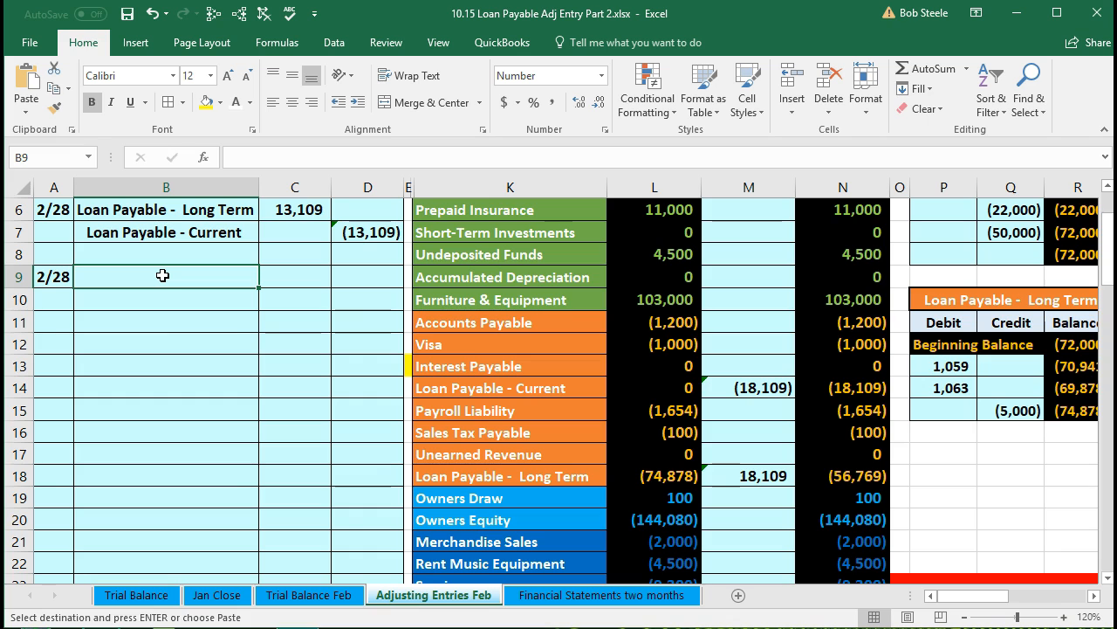
{"action": "right_click", "coordinate": [162, 275]}
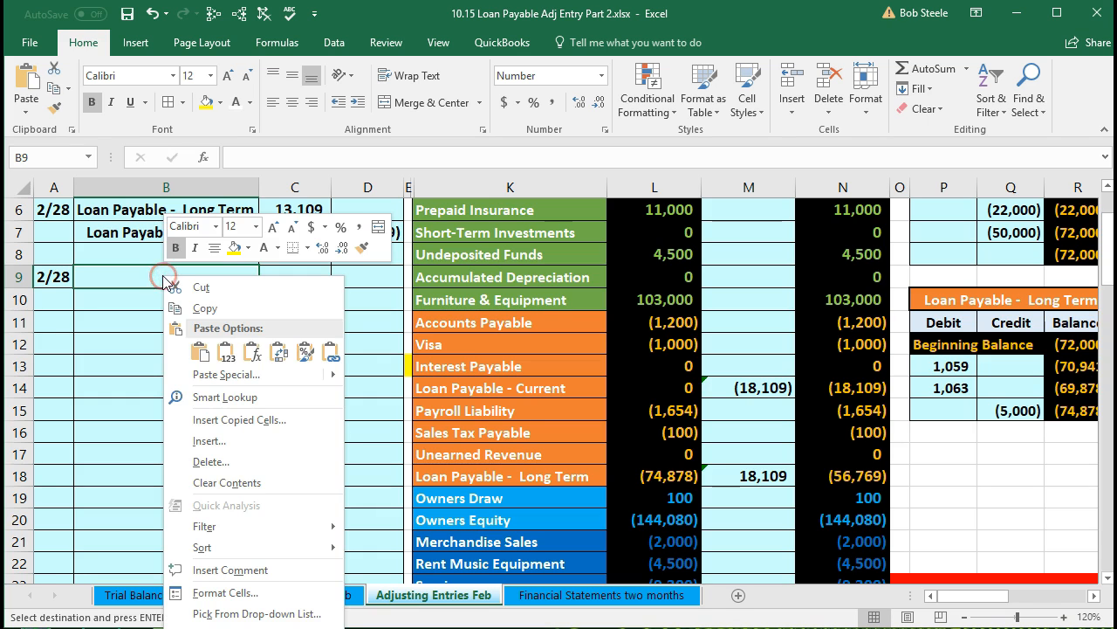
{"action": "left_click", "coordinate": [226, 352]}
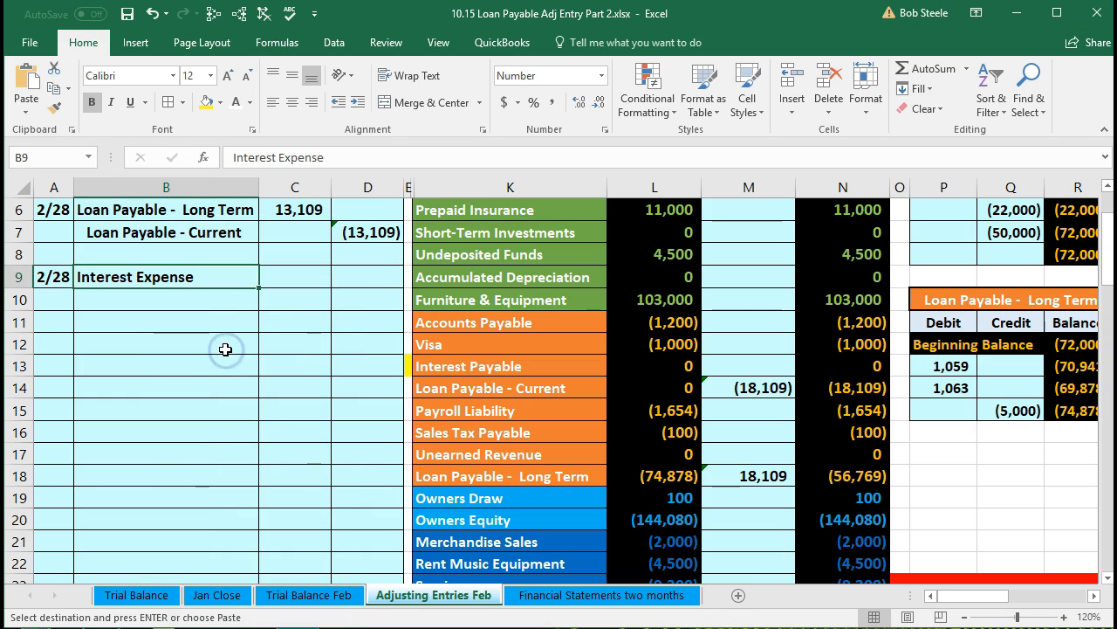
Copy the Interest Payable account name, paste it as a value into the entry's credit line, and indent it.
{"action": "left_click", "coordinate": [448, 366]}
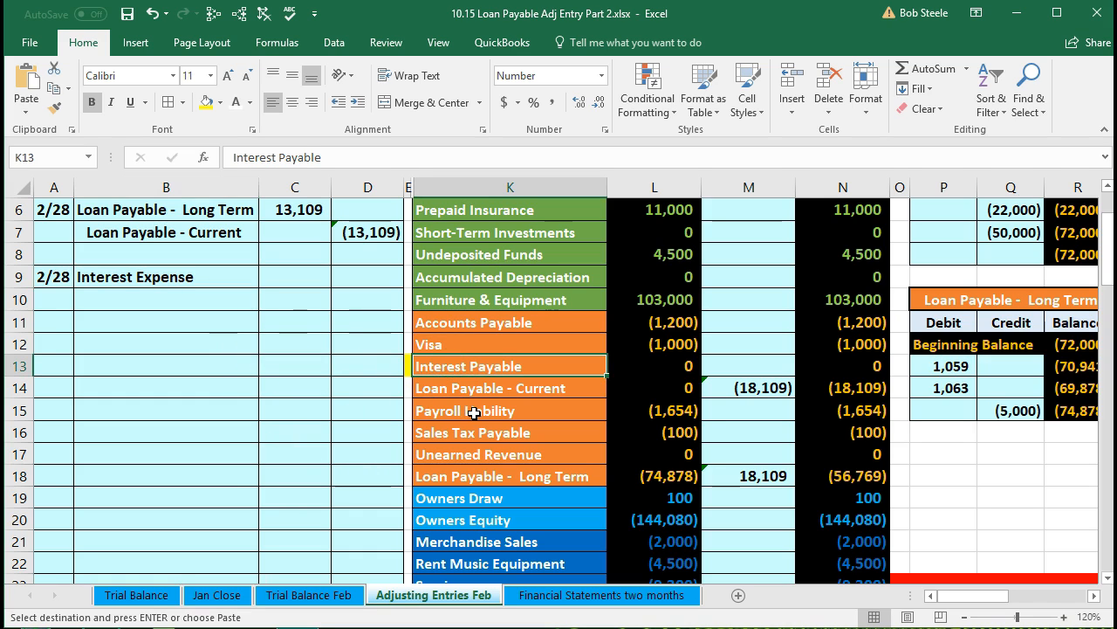
{"action": "right_click", "coordinate": [535, 370]}
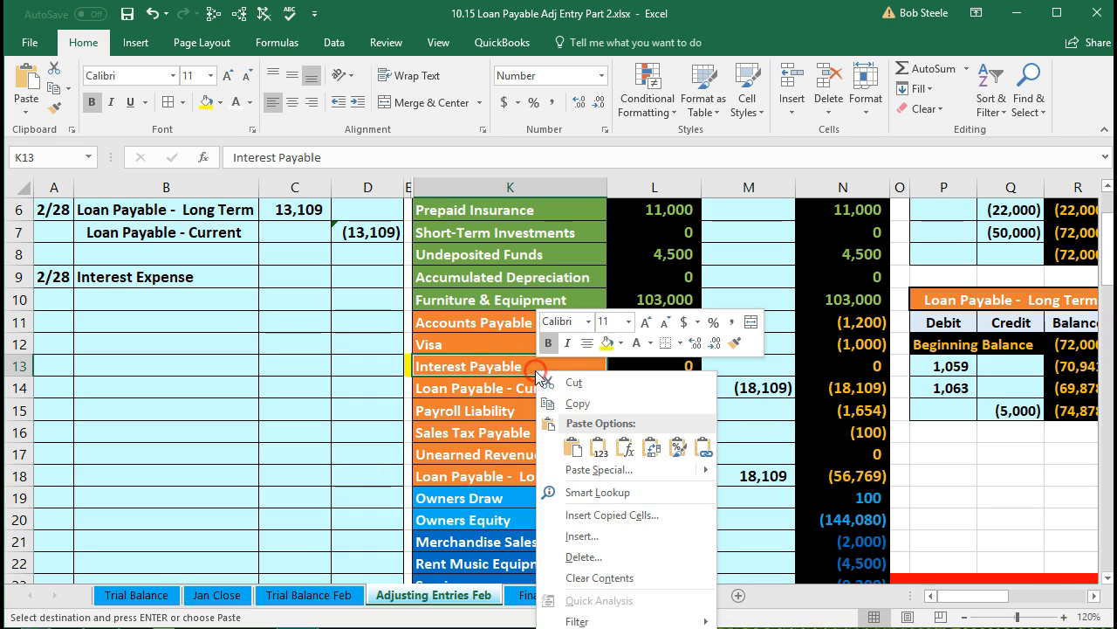
{"action": "left_click", "coordinate": [558, 403]}
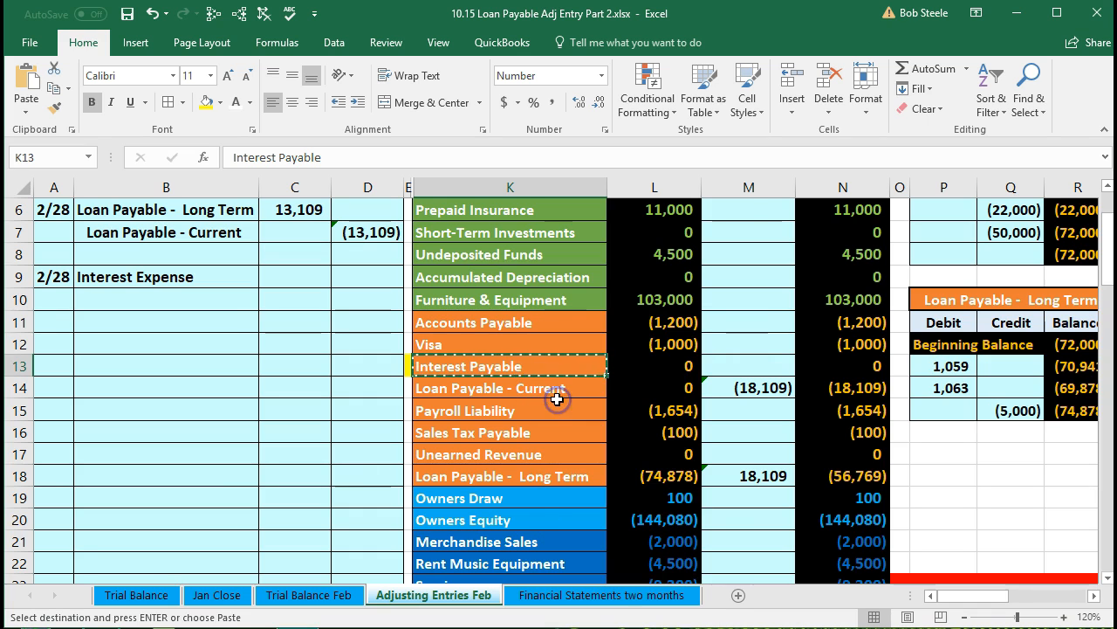
{"action": "left_click", "coordinate": [194, 295]}
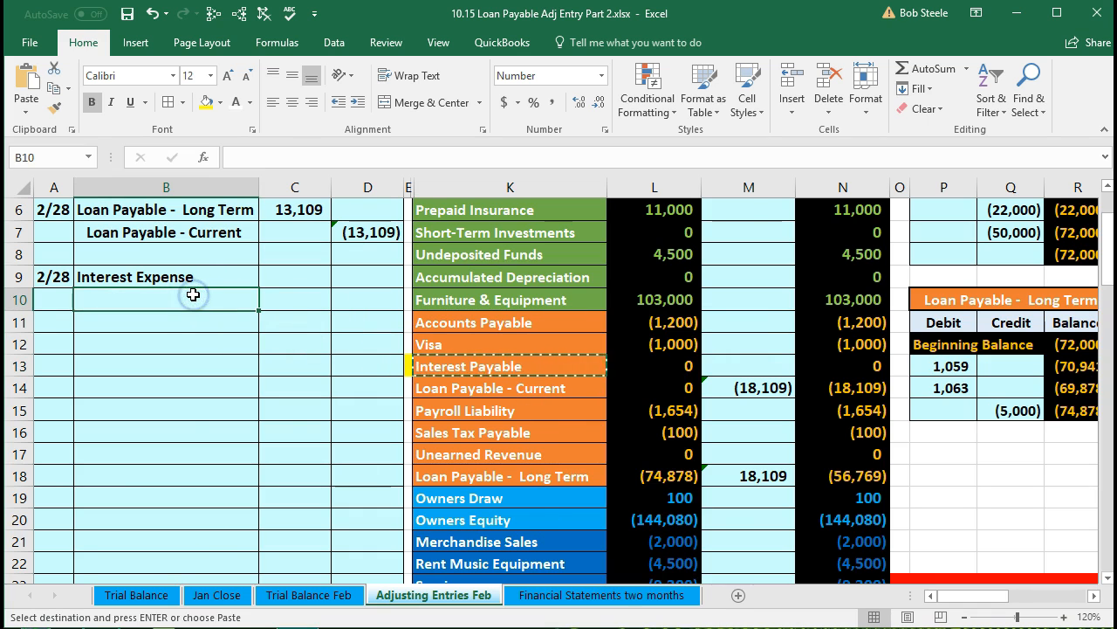
{"action": "right_click", "coordinate": [194, 295]}
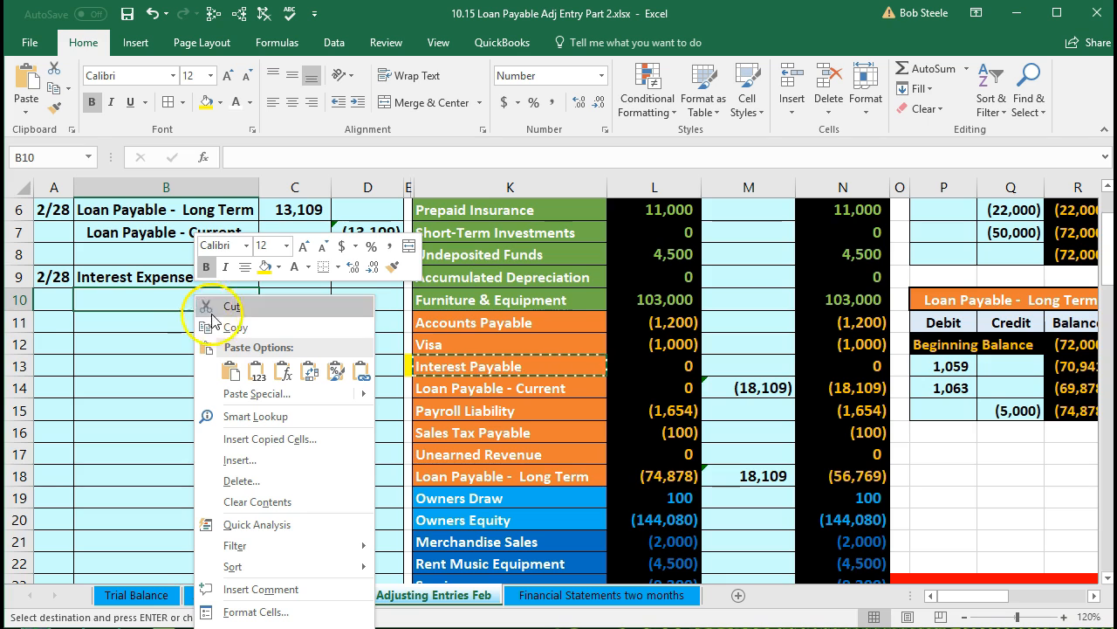
{"action": "left_click", "coordinate": [253, 366]}
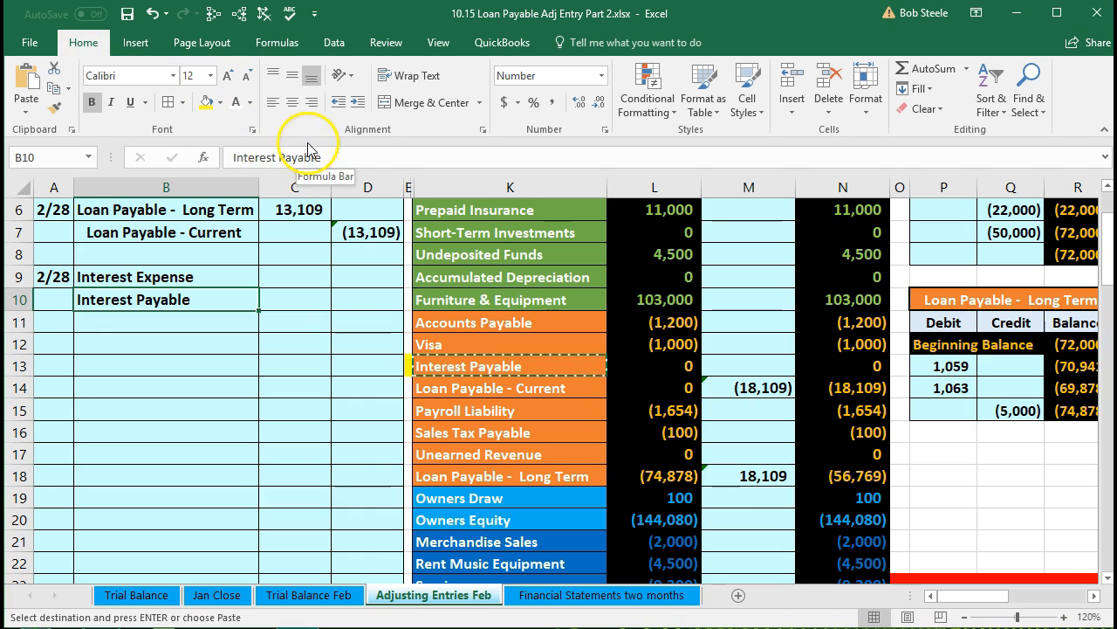
{"action": "left_click", "coordinate": [358, 103]}
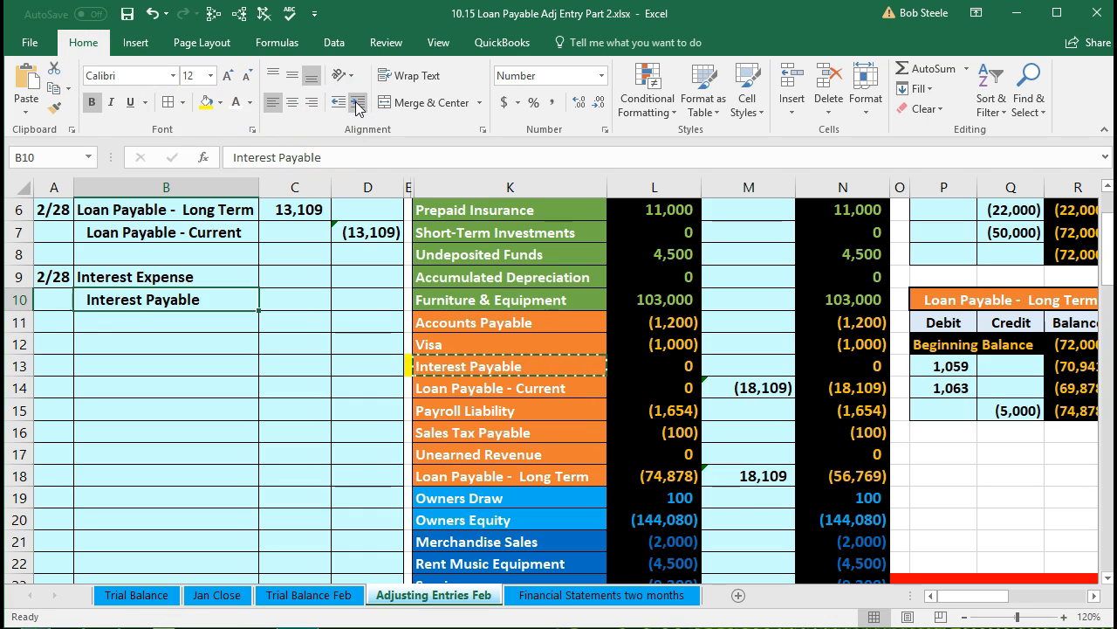
Highlight the first payment row of the 5,000 loan's interest schedule in yellow.
{"action": "left_click", "coordinate": [301, 270]}
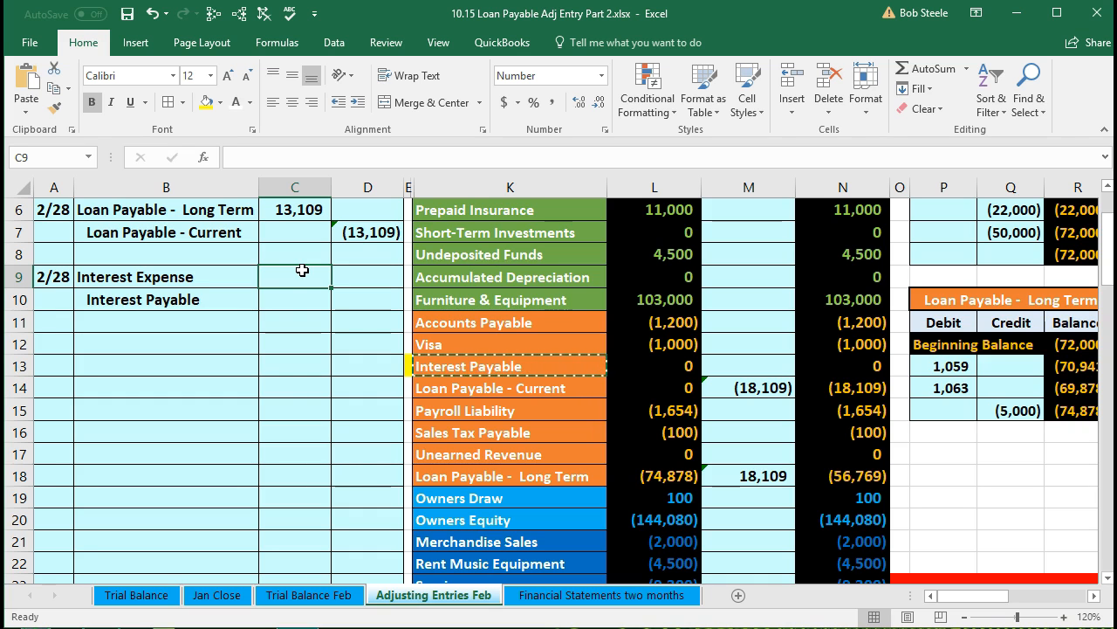
{"action": "scroll", "coordinate": [319, 400], "scroll_direction": "up", "scroll_amount": 2}
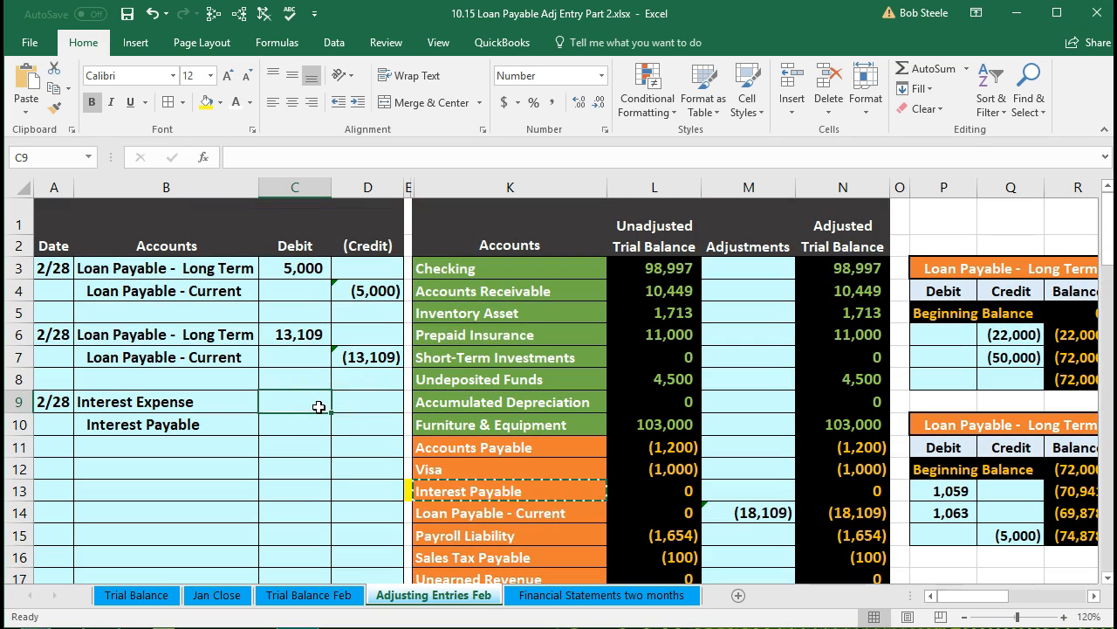
{"action": "left_click", "coordinate": [447, 269]}
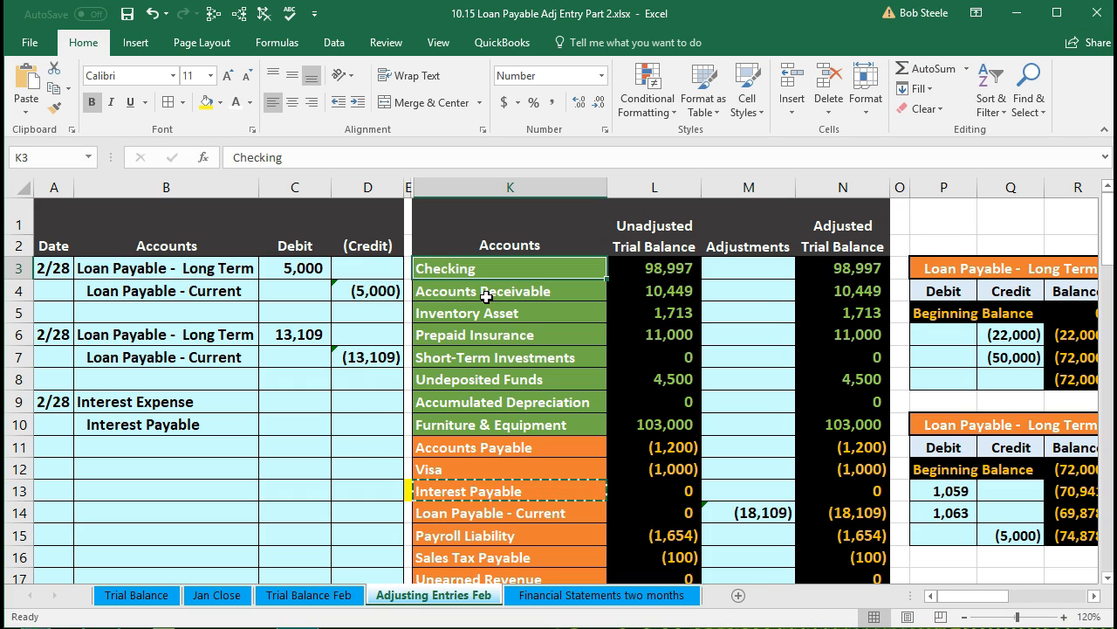
{"action": "key", "text": "Right"}
{"action": "key", "text": "Right"}
{"action": "key", "text": "Right"}
{"action": "key", "text": "Right"}
{"action": "key", "text": "Right"}
{"action": "key", "text": "Right"}
{"action": "key", "text": "Right"}
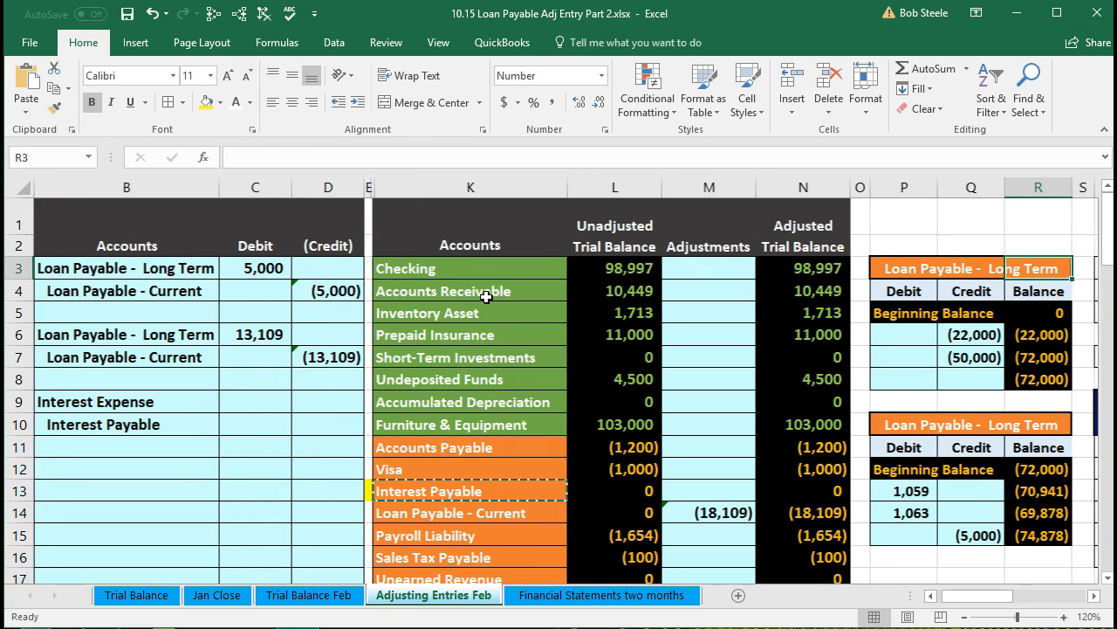
{"action": "key", "text": "Right"}
{"action": "key", "text": "Right"}
{"action": "key", "text": "Right"}
{"action": "key", "text": "Right"}
{"action": "key", "text": "Right"}
{"action": "key", "text": "Right"}
{"action": "key", "text": "Right"}
{"action": "key", "text": "Right"}
{"action": "key", "text": "Right"}
{"action": "key", "text": "Right"}
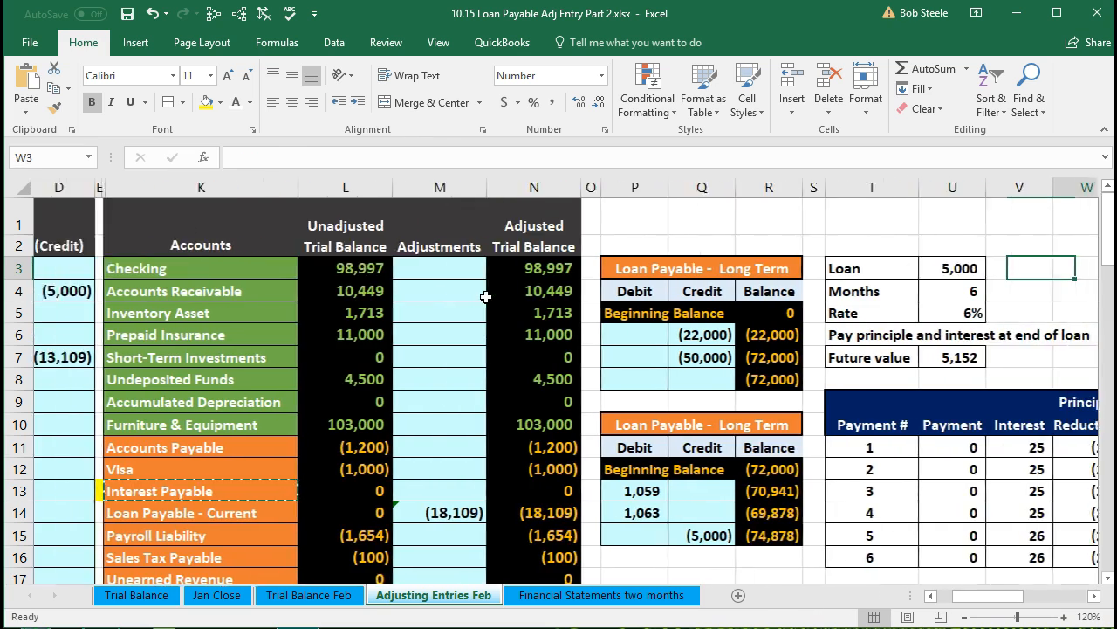
{"action": "key", "text": "Right"}
{"action": "key", "text": "Right"}
{"action": "key", "text": "Right"}
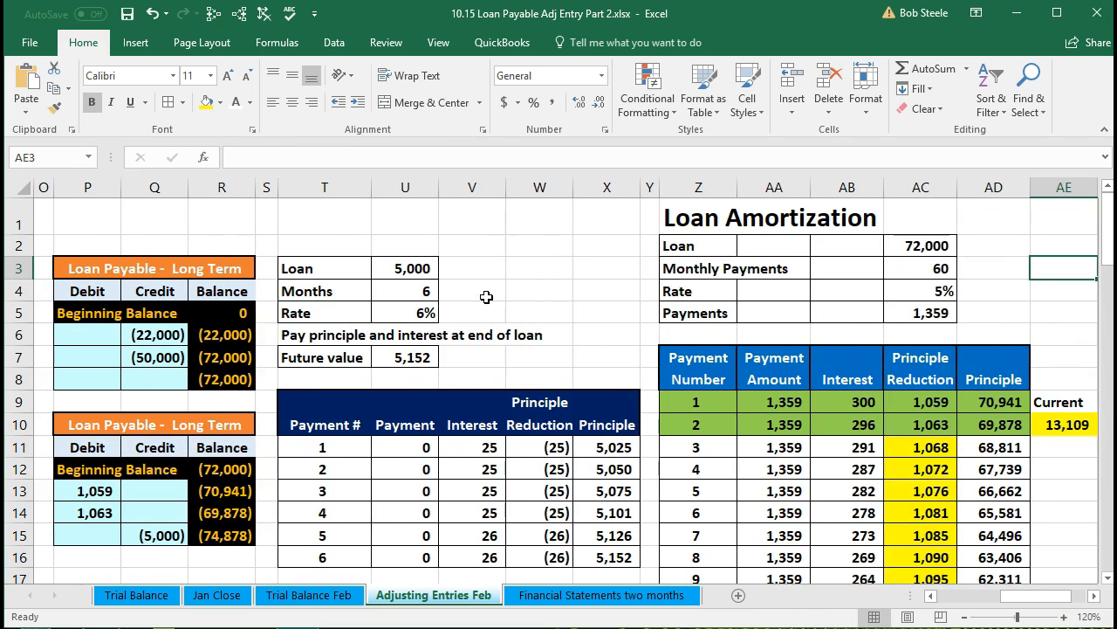
{"action": "left_click", "coordinate": [486, 297]}
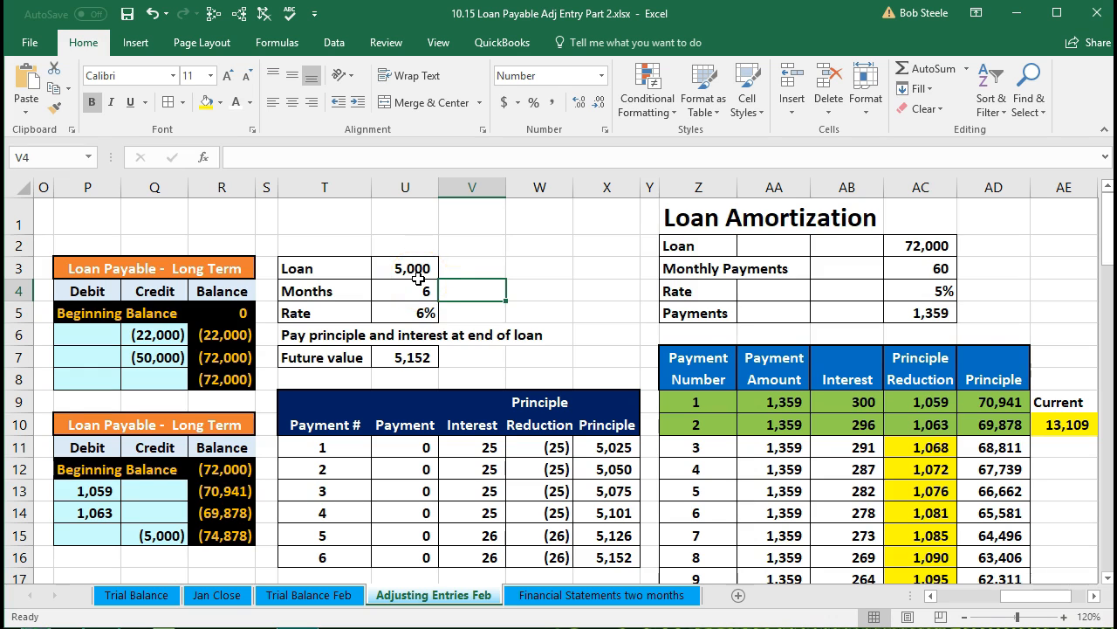
{"action": "scroll", "coordinate": [418, 277], "scroll_direction": "down", "scroll_amount": 1}
{"action": "left_click_drag", "start_coordinate": [371, 366], "coordinate": [609, 371]}
{"action": "right_click", "coordinate": [610, 373]}
{"action": "left_click", "coordinate": [670, 343]}
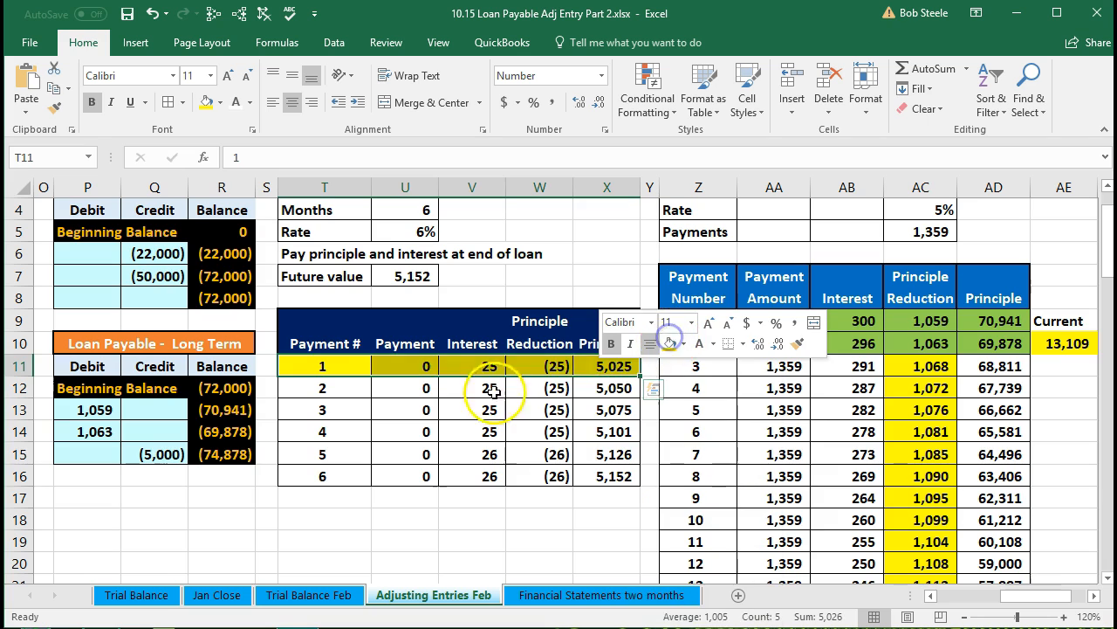
Examine the loan's payment, interest formula and principal cells in the 5,000 loan schedule.
{"action": "left_click", "coordinate": [472, 388]}
{"action": "left_click", "coordinate": [406, 366]}
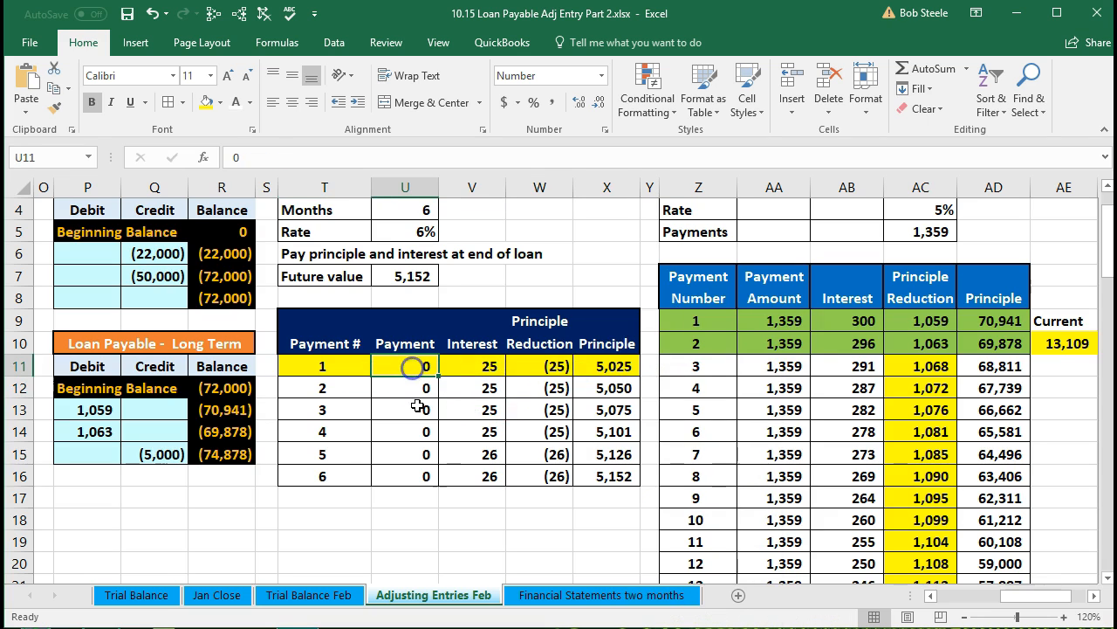
{"action": "left_click", "coordinate": [605, 476]}
{"action": "left_click", "coordinate": [349, 472]}
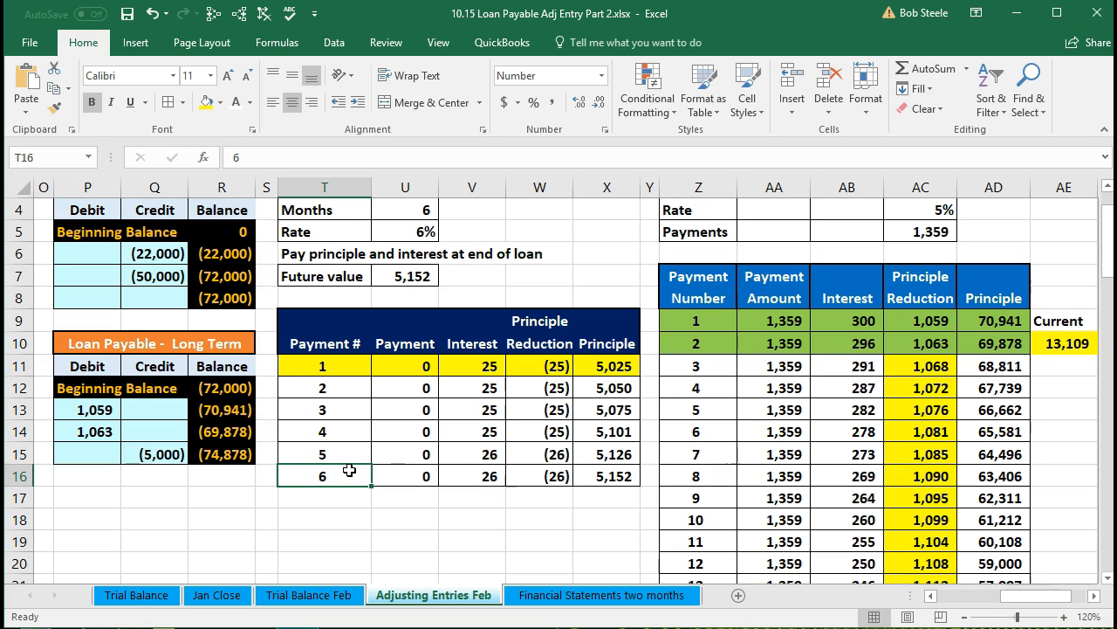
{"action": "left_click", "coordinate": [471, 367]}
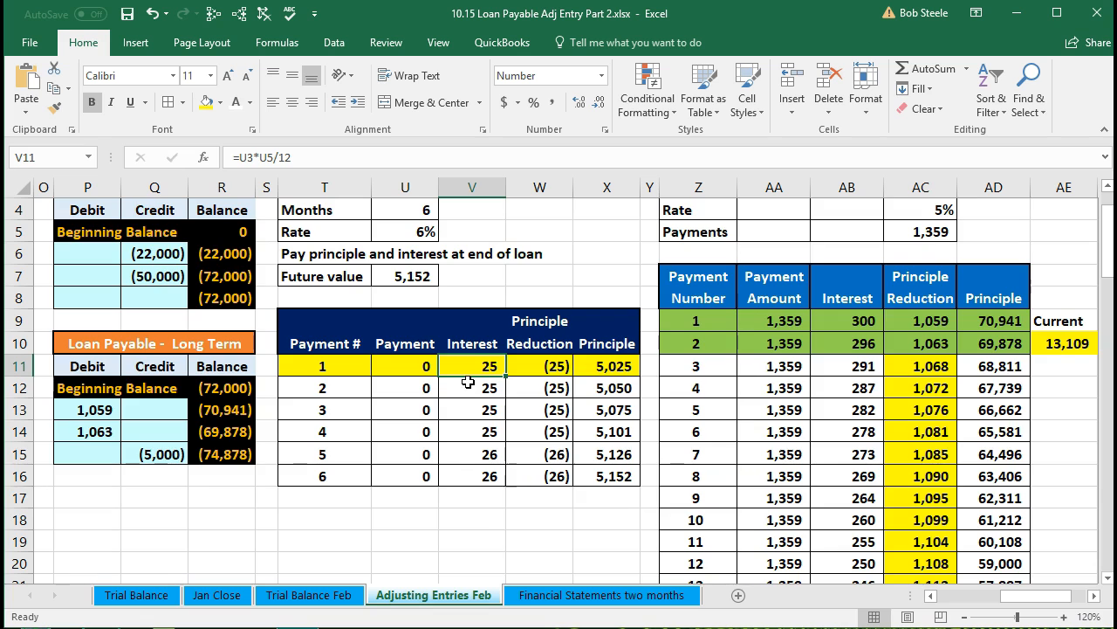
{"action": "scroll", "coordinate": [469, 382], "scroll_direction": "up", "scroll_amount": 1}
{"action": "left_click", "coordinate": [412, 269]}
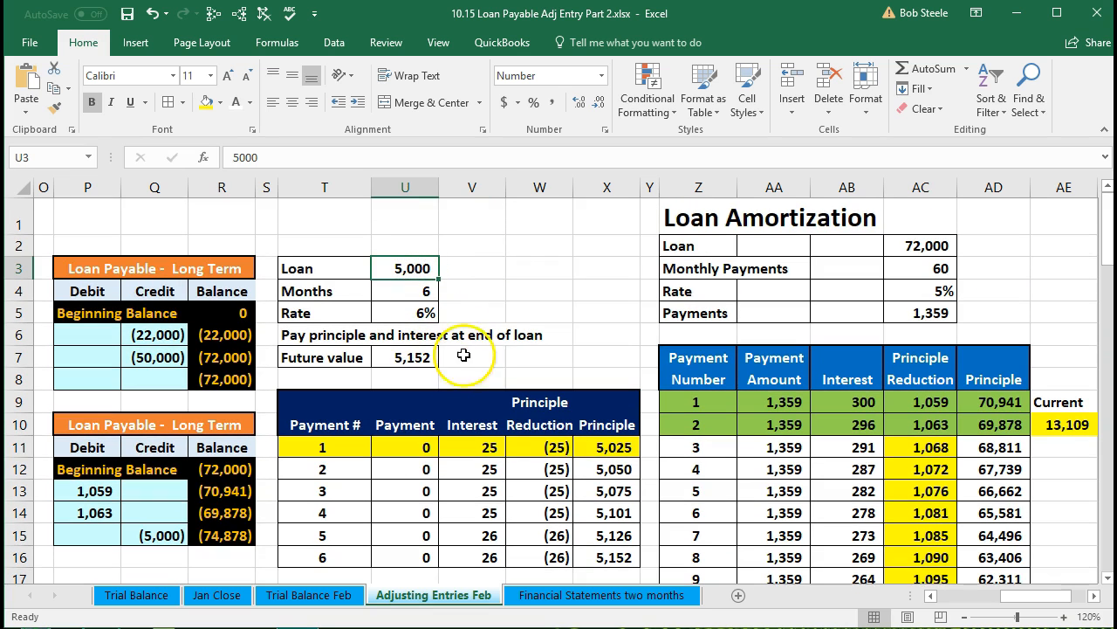
{"action": "left_click", "coordinate": [495, 448]}
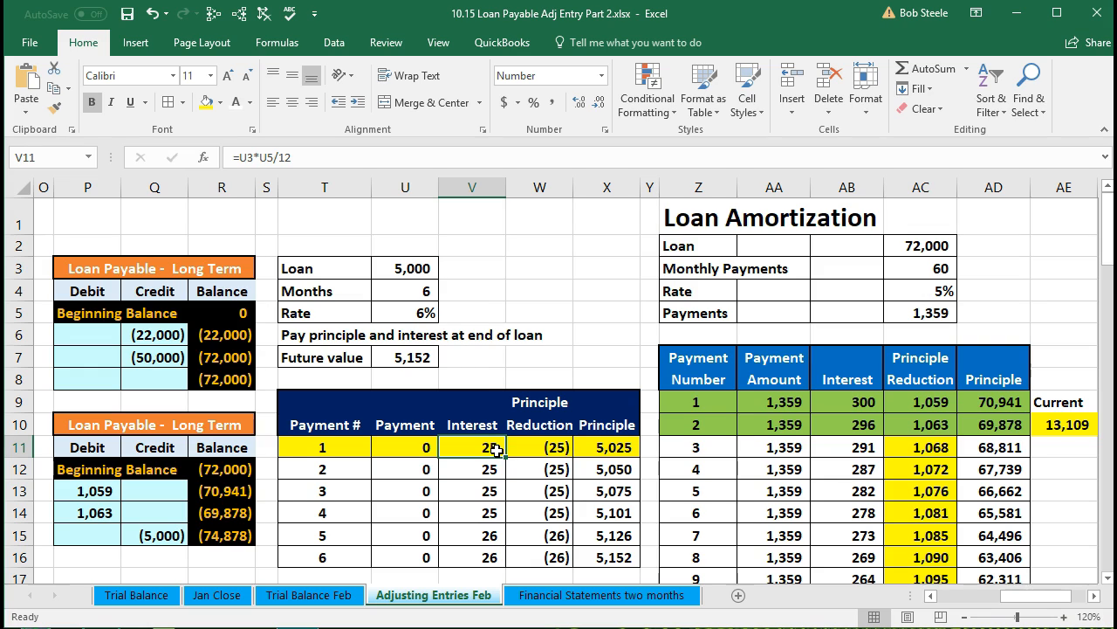
{"action": "left_click", "coordinate": [418, 266]}
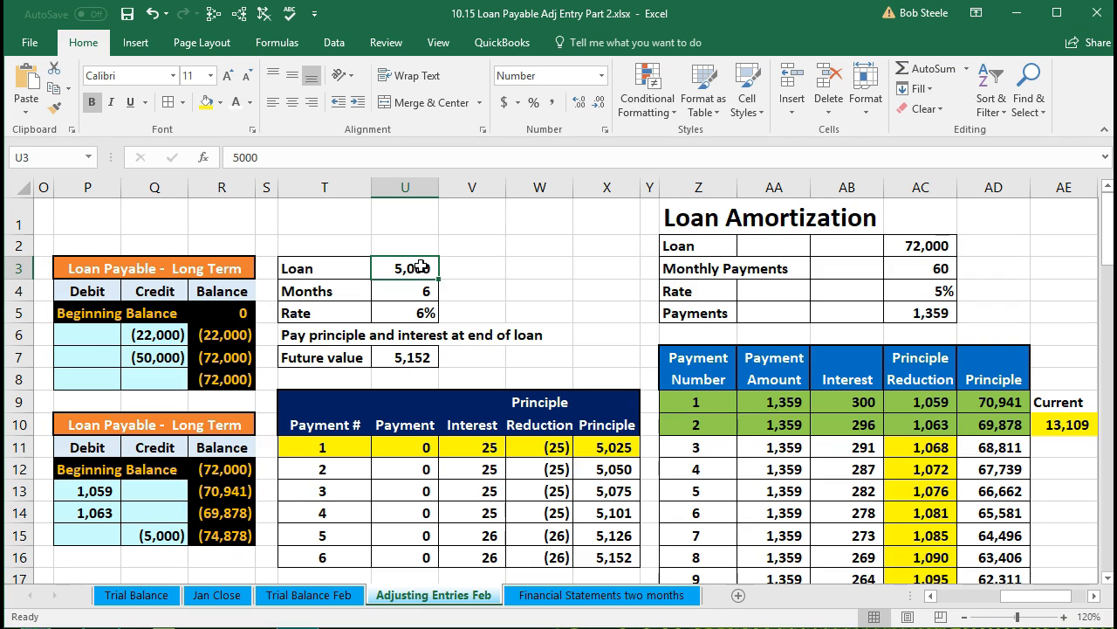
Enter a 25 debit for Interest Expense and a credit for Interest Payable as the negative of that debit.
{"action": "key", "text": "Left"}
{"action": "key", "text": "Left"}
{"action": "key", "text": "Left"}
{"action": "key", "text": "Left"}
{"action": "key", "text": "Left"}
{"action": "key", "text": "Left"}
{"action": "key", "text": "Left"}
{"action": "key", "text": "Left"}
{"action": "key", "text": "Left"}
{"action": "key", "text": "Left"}
{"action": "key", "text": "Left"}
{"action": "key", "text": "Left"}
{"action": "key", "text": "Left"}
{"action": "key", "text": "Left"}
{"action": "key", "text": "Left"}
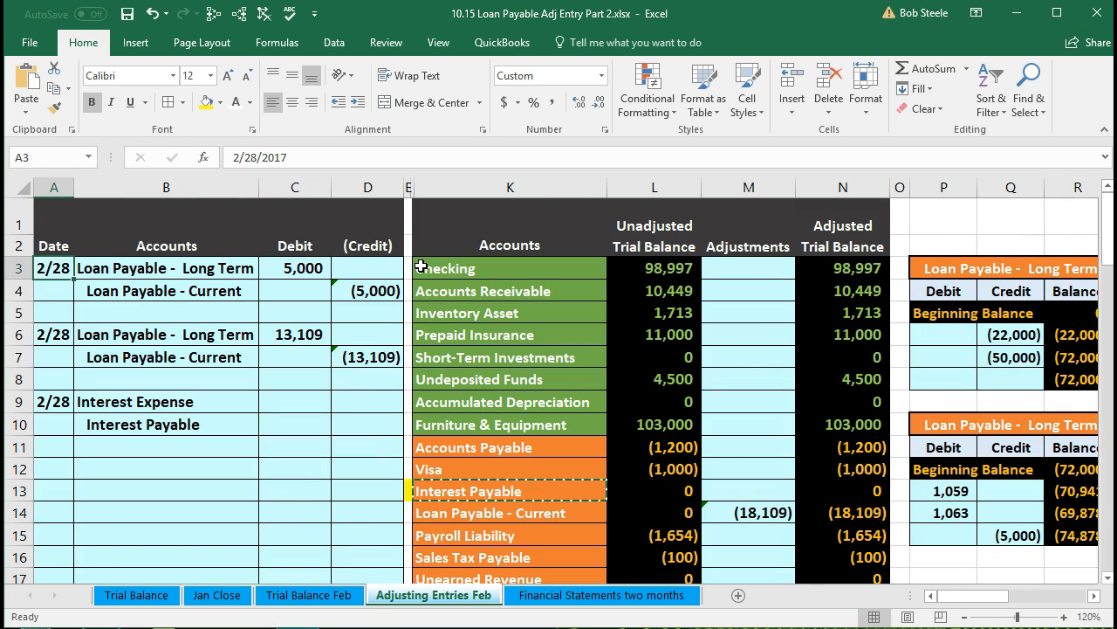
{"action": "left_click", "coordinate": [273, 401]}
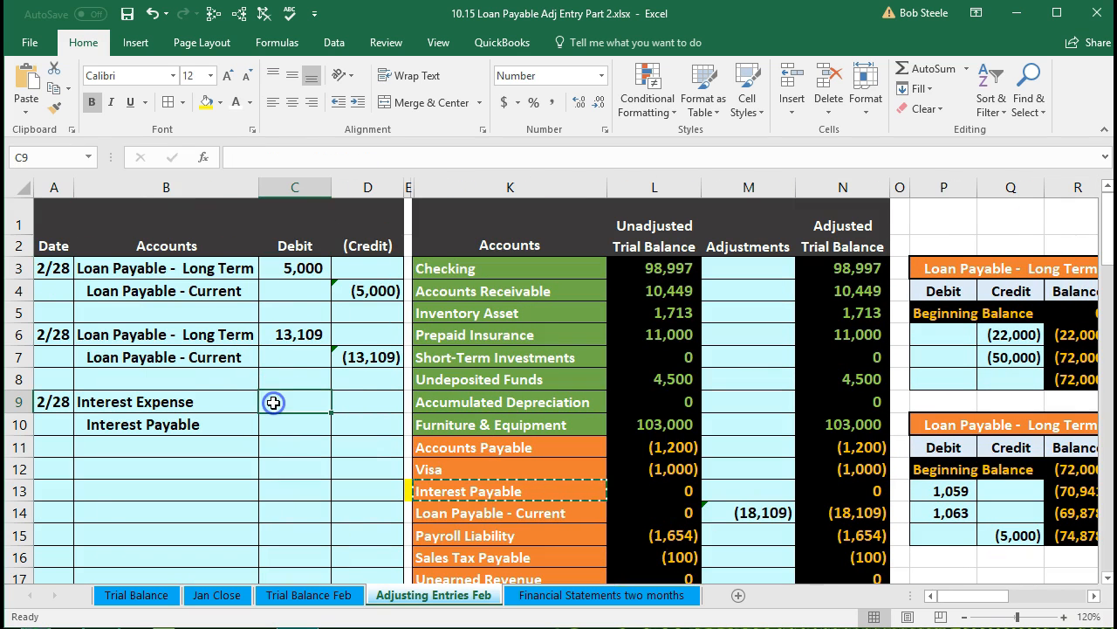
{"action": "type", "text": "25"}
{"action": "key", "text": "Return"}
{"action": "key", "text": "Right"}
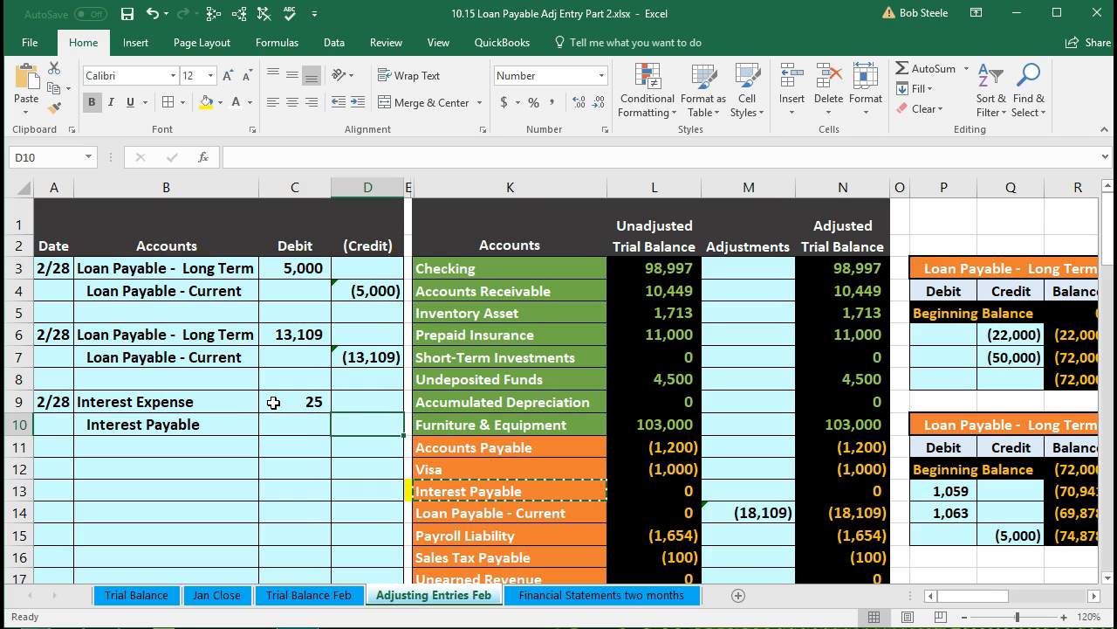
{"action": "type", "text": "=-"}
{"action": "left_click", "coordinate": [274, 402]}
{"action": "key", "text": "Return"}
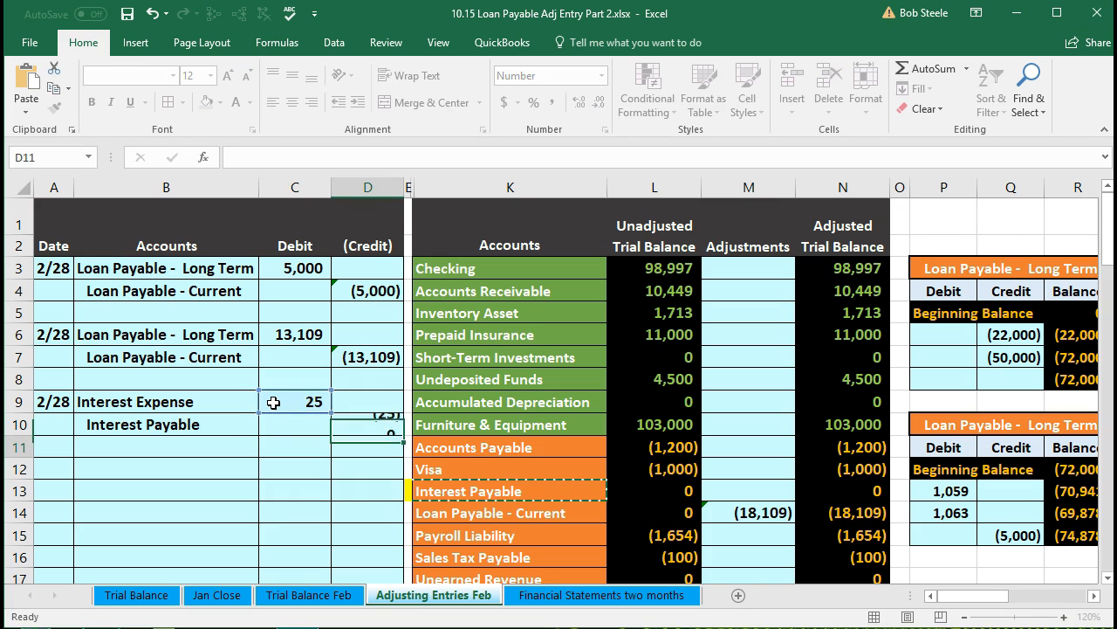
Review the new interest entry and scroll the trial balance to locate Interest Payable and the expense accounts.
{"action": "left_click_drag", "start_coordinate": [151, 401], "coordinate": [360, 421]}
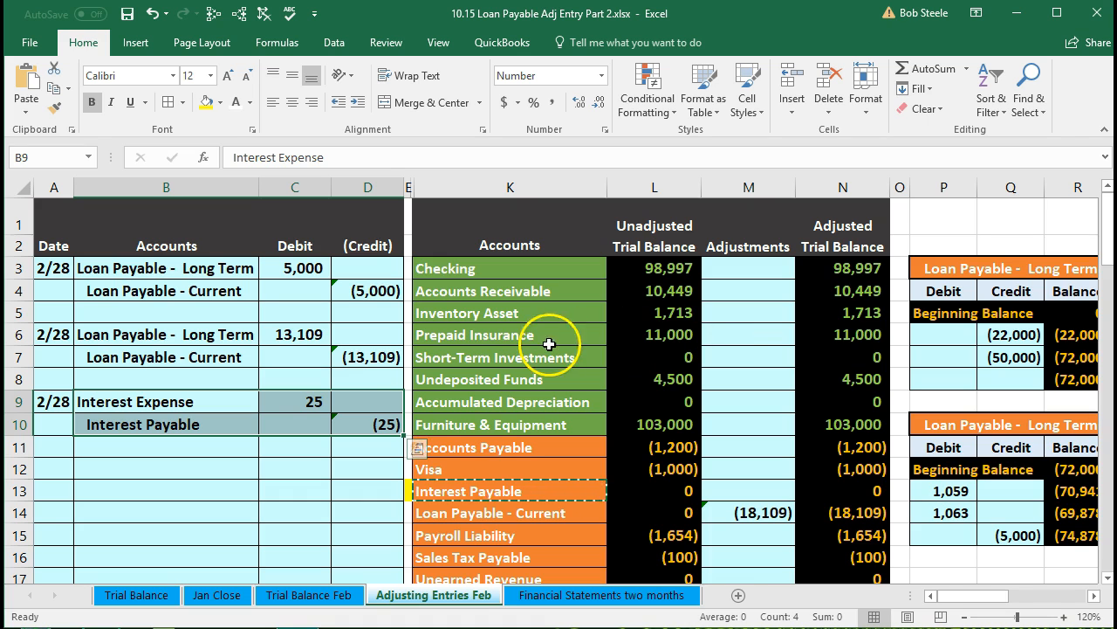
{"action": "left_click_drag", "start_coordinate": [205, 403], "coordinate": [277, 408]}
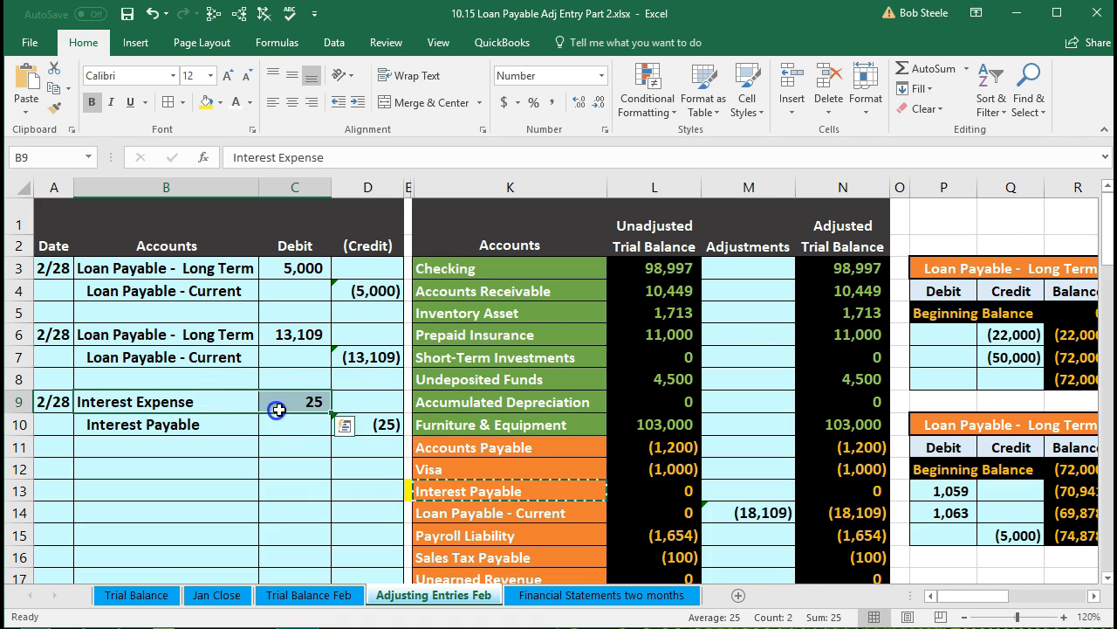
{"action": "left_click", "coordinate": [450, 378]}
{"action": "scroll", "coordinate": [454, 392], "scroll_direction": "down", "scroll_amount": 1}
{"action": "scroll", "coordinate": [454, 391], "scroll_direction": "down", "scroll_amount": 1}
{"action": "left_click", "coordinate": [457, 406]}
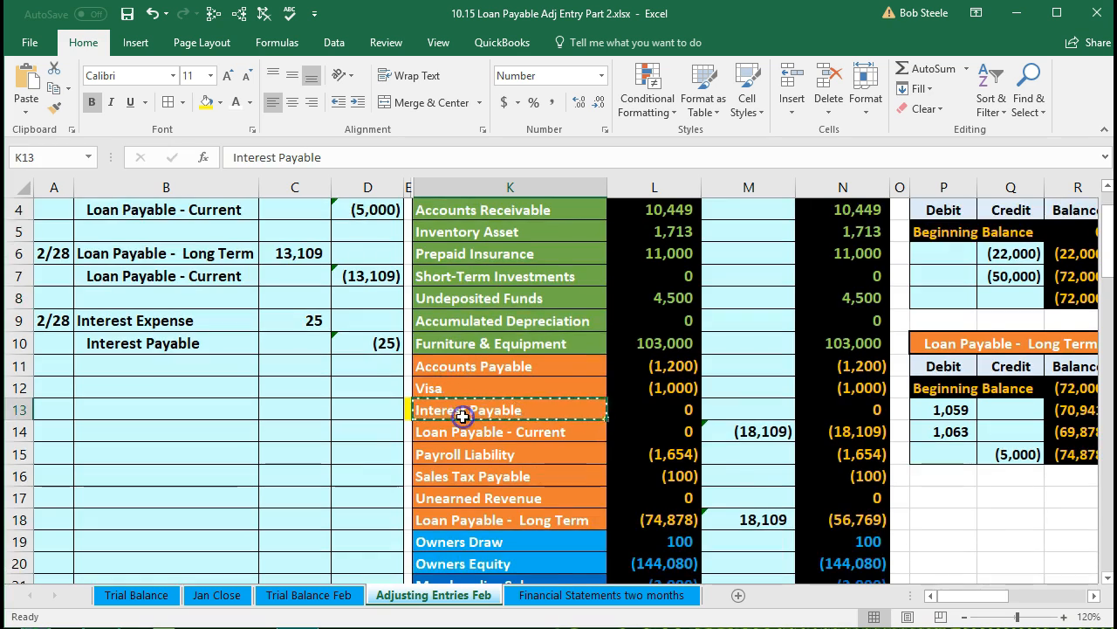
{"action": "scroll", "coordinate": [459, 413], "scroll_direction": "down", "scroll_amount": 1}
{"action": "left_click", "coordinate": [461, 476]}
{"action": "scroll", "coordinate": [463, 479], "scroll_direction": "down", "scroll_amount": 1}
{"action": "scroll", "coordinate": [462, 478], "scroll_direction": "down", "scroll_amount": 2}
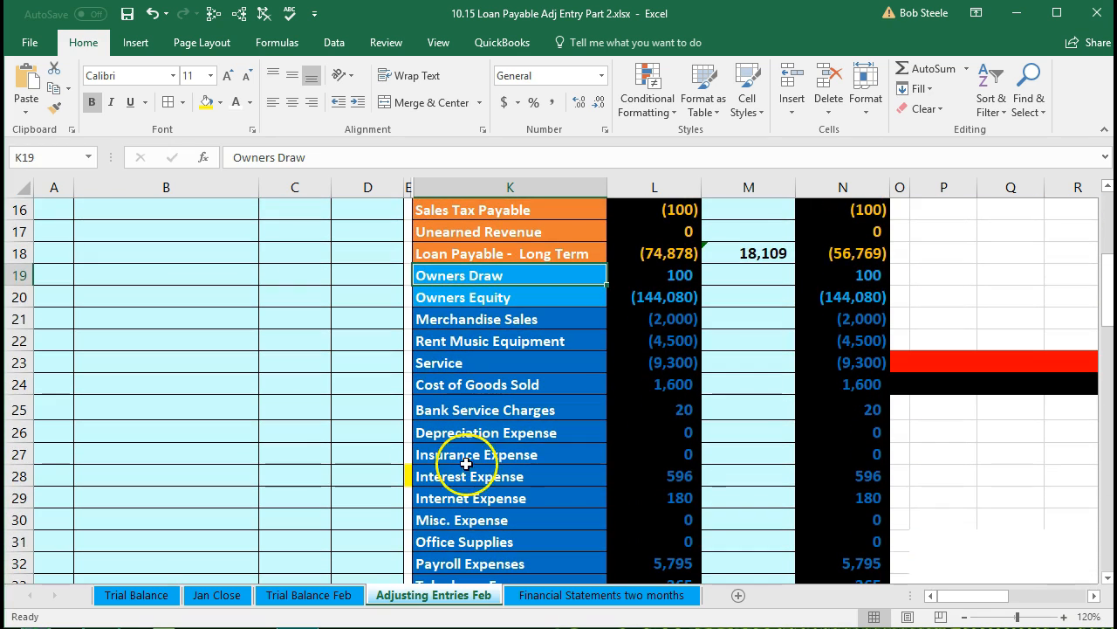
Link the adjustment cell in the Insurance Expense row to the entry's 25 Interest Expense debit.
{"action": "left_click", "coordinate": [743, 456]}
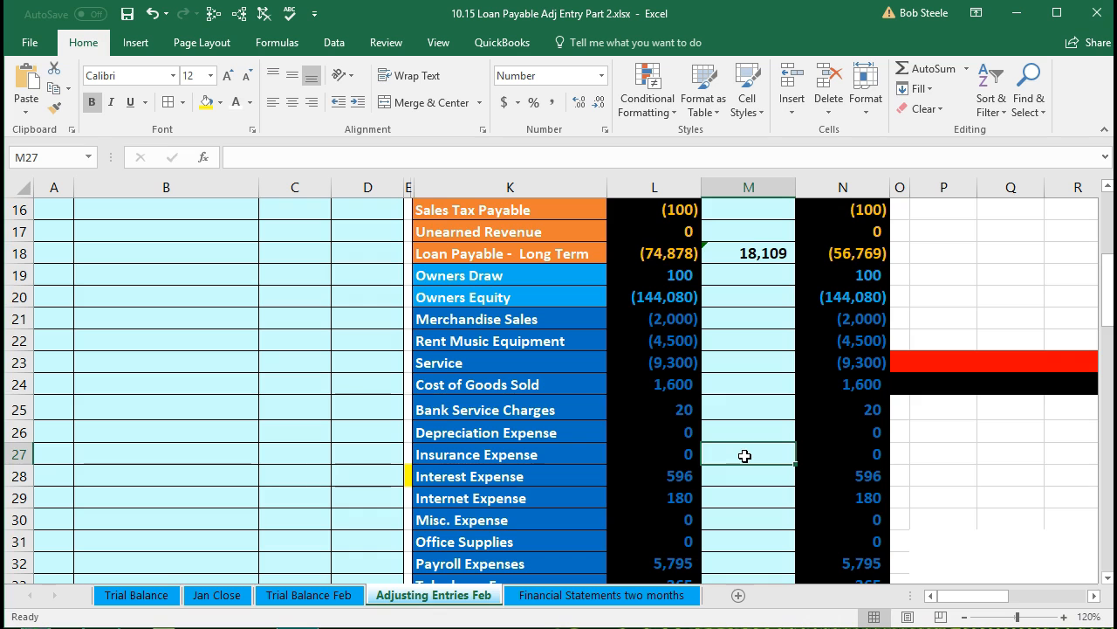
{"action": "left_click", "coordinate": [711, 461]}
{"action": "scroll", "coordinate": [335, 387], "scroll_direction": "up", "scroll_amount": 3}
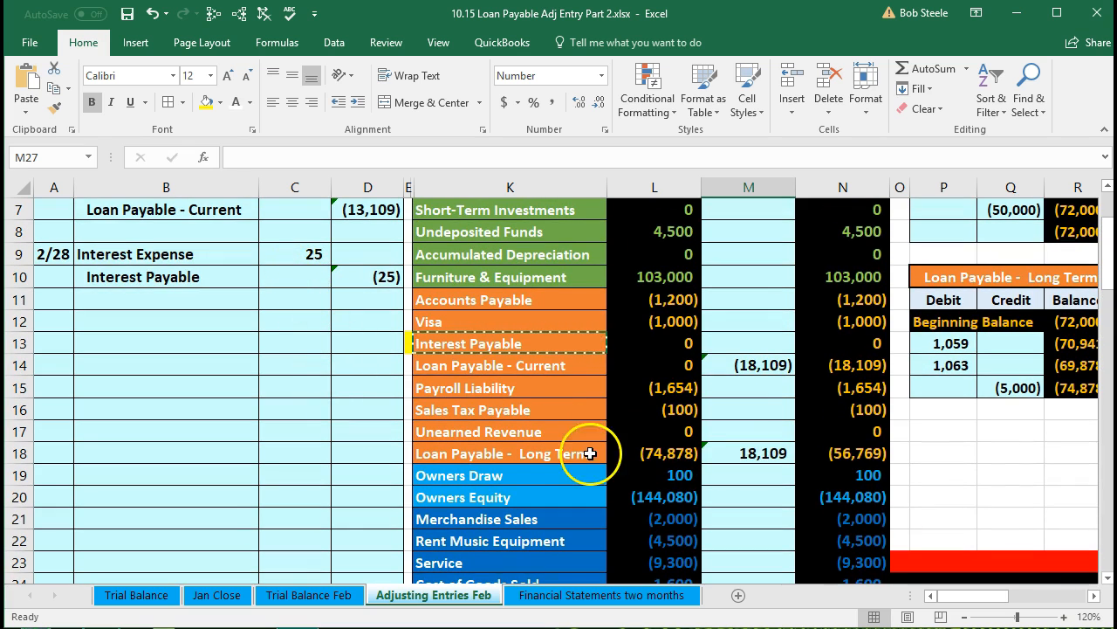
{"action": "scroll", "coordinate": [594, 463], "scroll_direction": "down", "scroll_amount": 2}
{"action": "scroll", "coordinate": [716, 554], "scroll_direction": "down", "scroll_amount": 1}
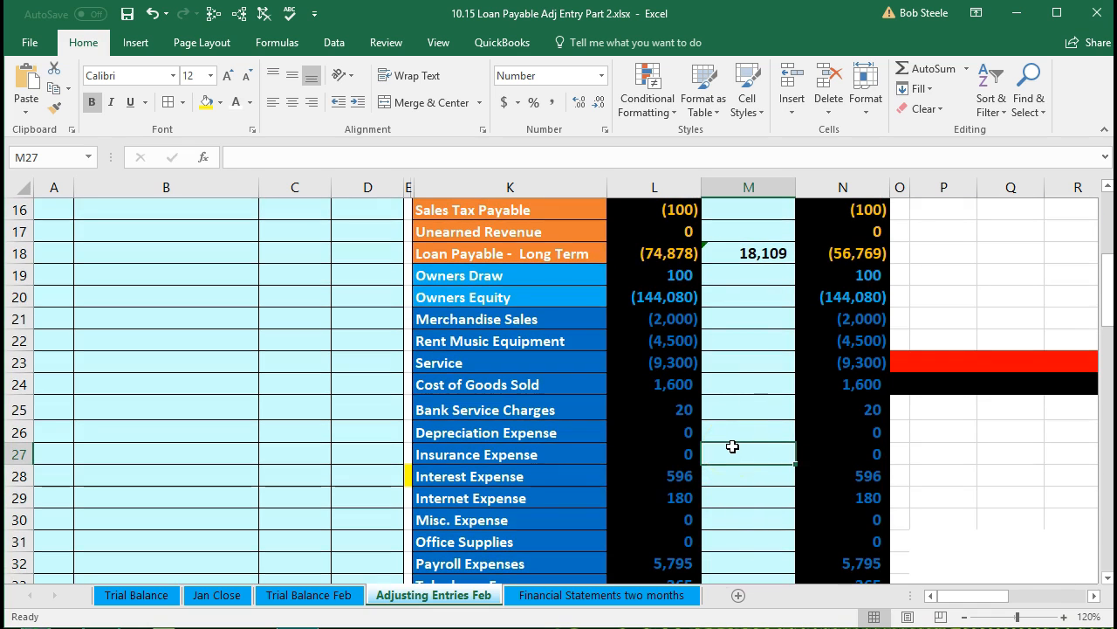
{"action": "type", "text": "="}
{"action": "scroll", "coordinate": [402, 460], "scroll_direction": "up", "scroll_amount": 3}
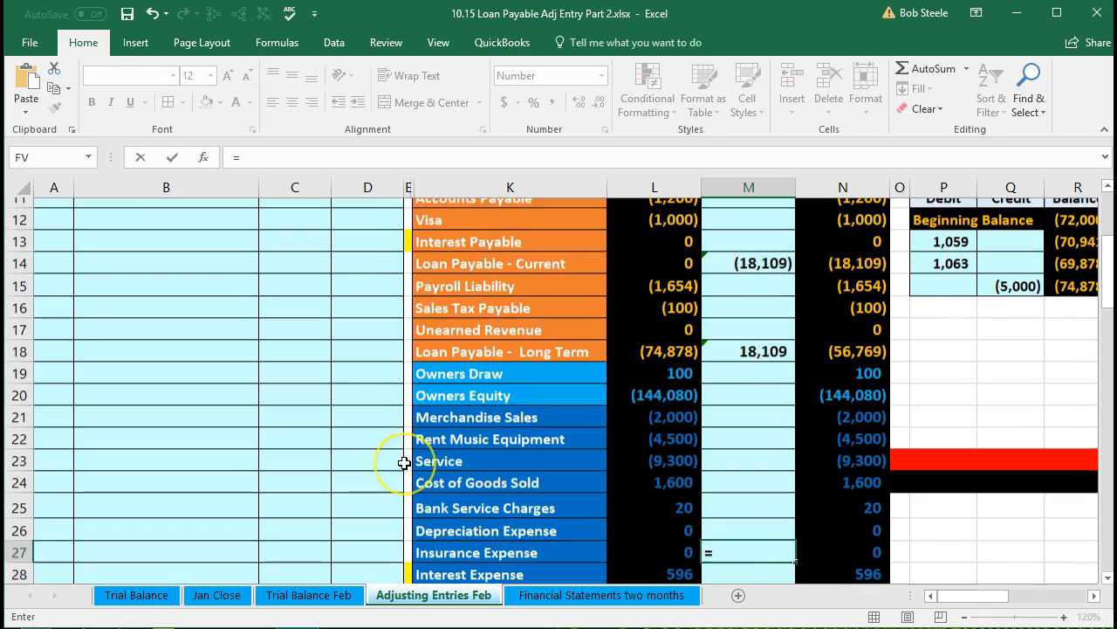
{"action": "left_click", "coordinate": [294, 253]}
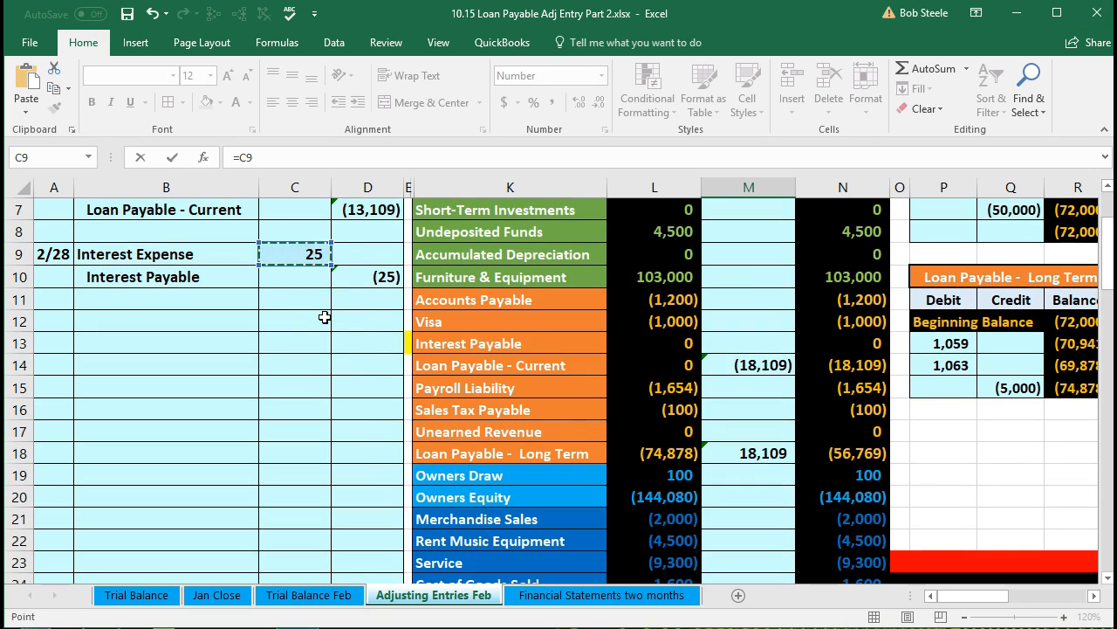
{"action": "key", "text": "Return"}
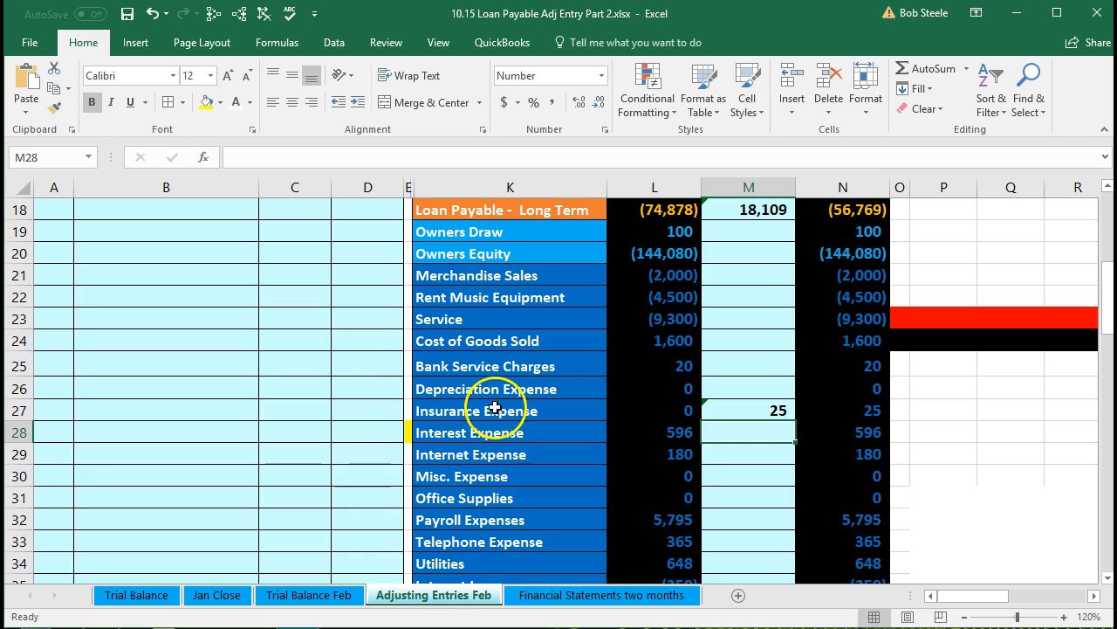
Inspect the Insurance Expense adjusted balance, the totals row and the net income formula in the adjusted trial balance.
{"action": "left_click", "coordinate": [653, 413]}
{"action": "left_click", "coordinate": [810, 411]}
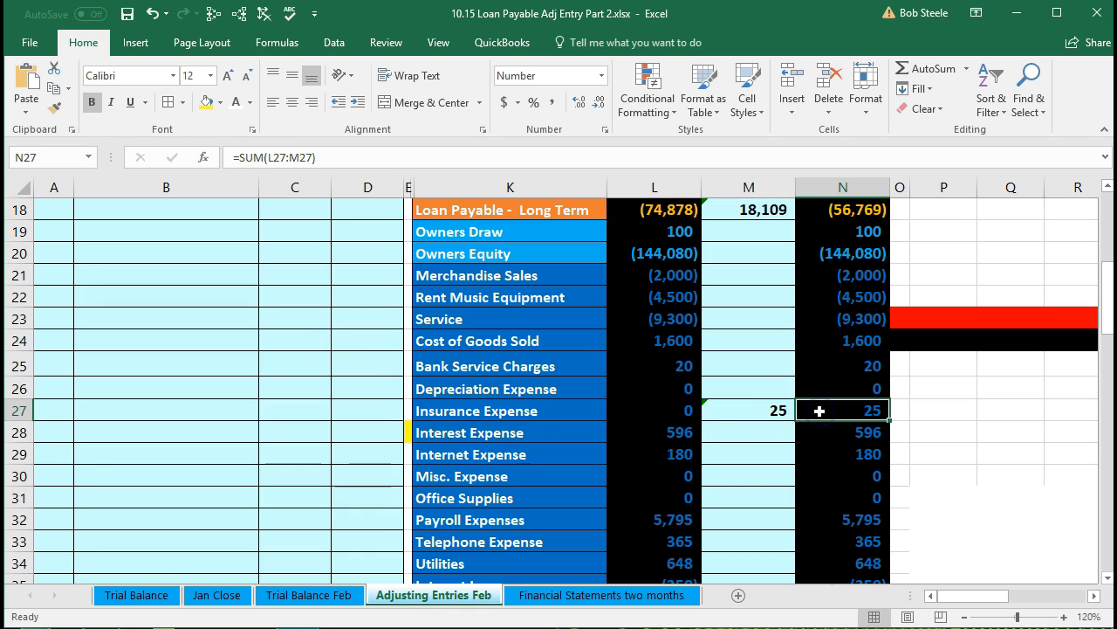
{"action": "scroll", "coordinate": [819, 411], "scroll_direction": "down", "scroll_amount": 2}
{"action": "left_click", "coordinate": [837, 474]}
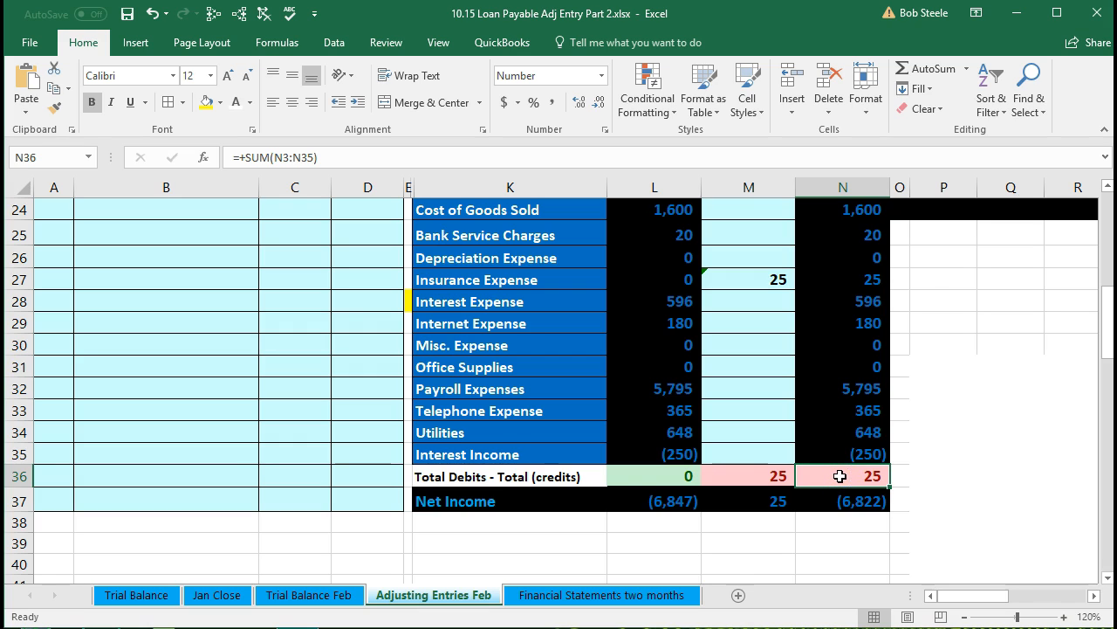
{"action": "left_click", "coordinate": [848, 500]}
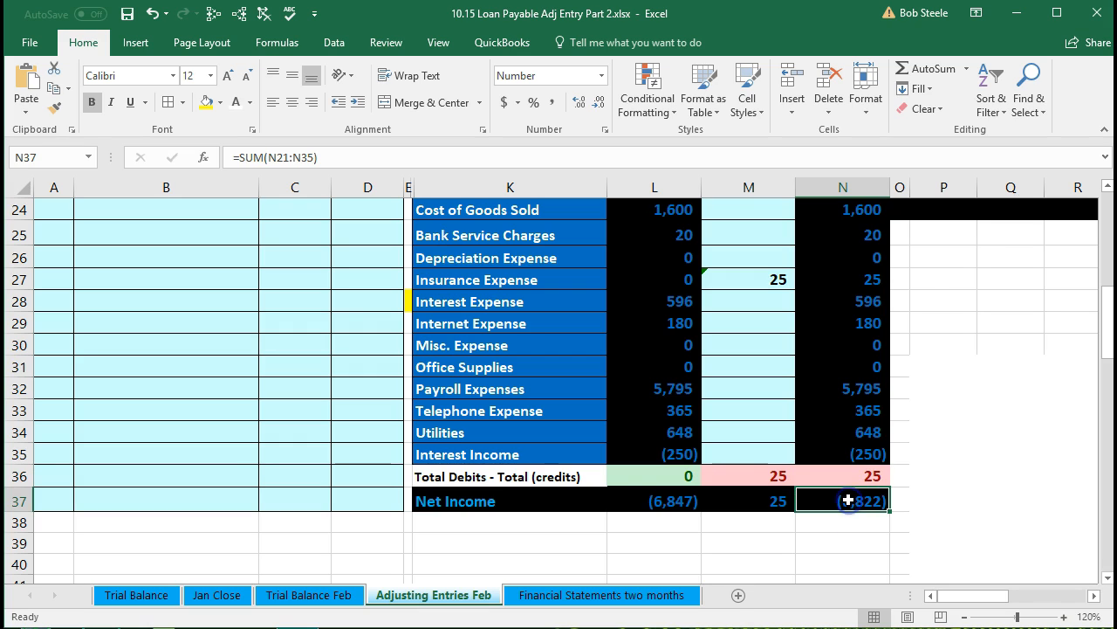
{"action": "left_click", "coordinate": [849, 504]}
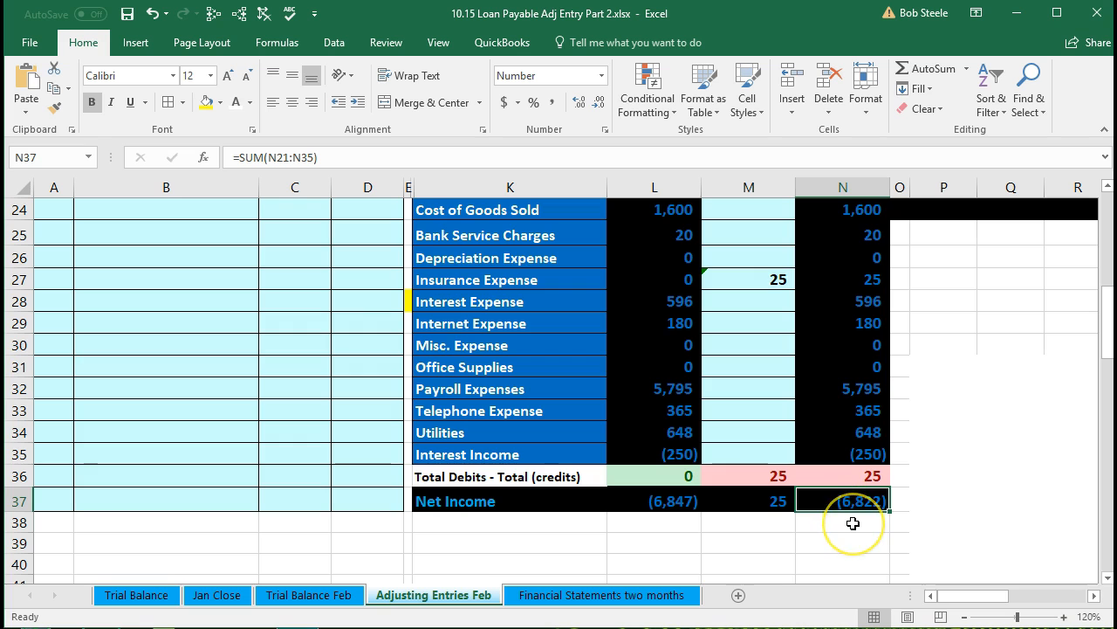
{"action": "left_click", "coordinate": [852, 501]}
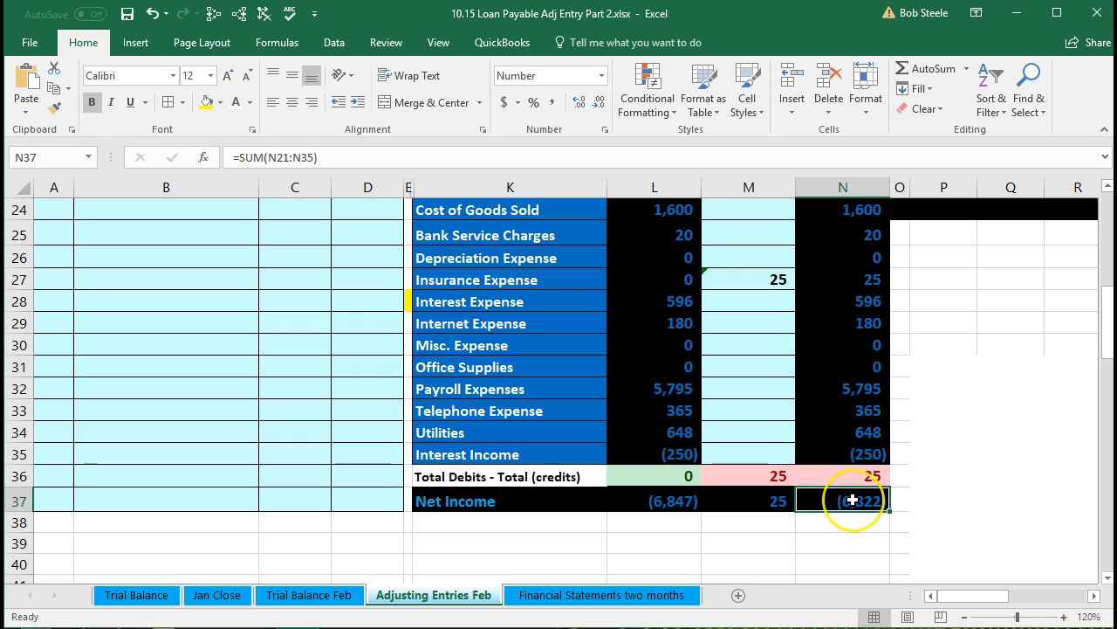
{"action": "double_click", "coordinate": [852, 500]}
{"action": "scroll", "coordinate": [852, 498], "scroll_direction": "up", "scroll_amount": 2}
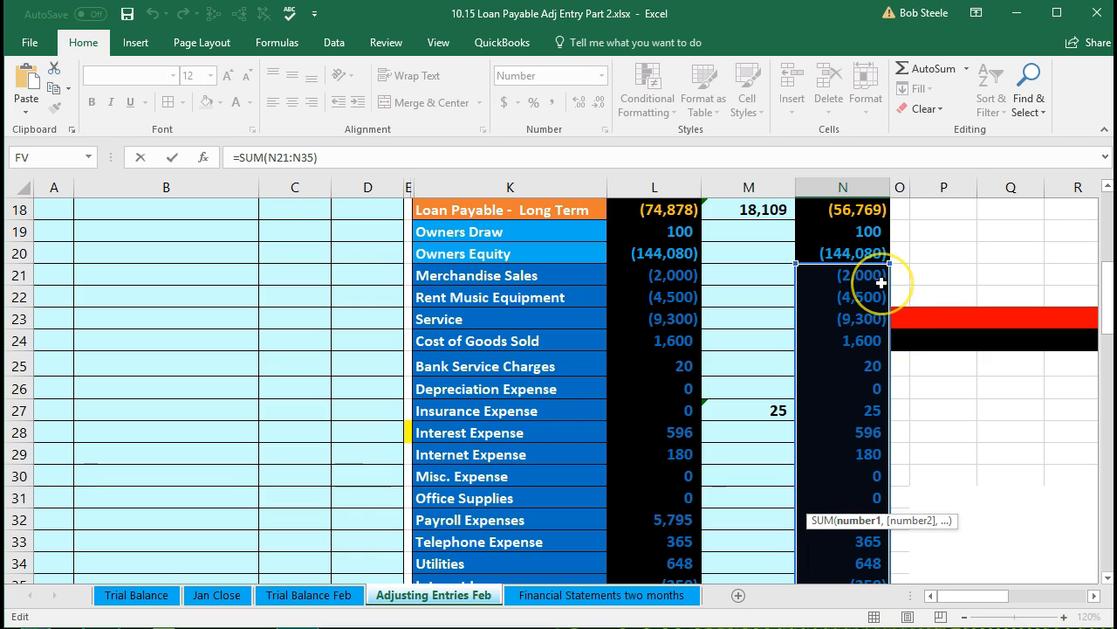
{"action": "left_click", "coordinate": [897, 353]}
{"action": "scroll", "coordinate": [896, 351], "scroll_direction": "down", "scroll_amount": 2}
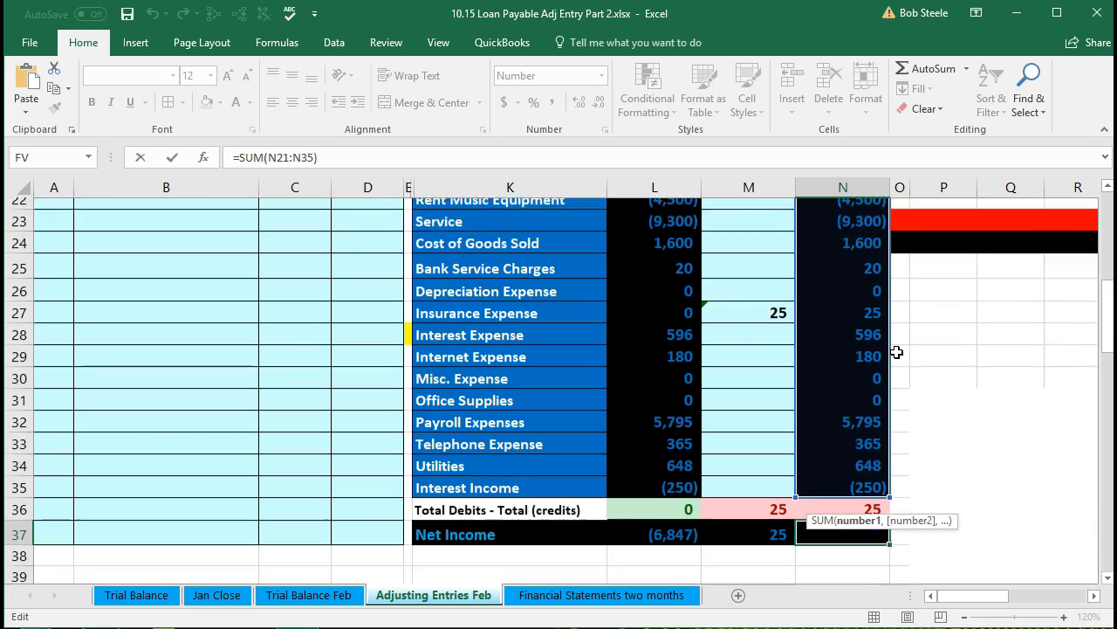
{"action": "key", "text": "Return"}
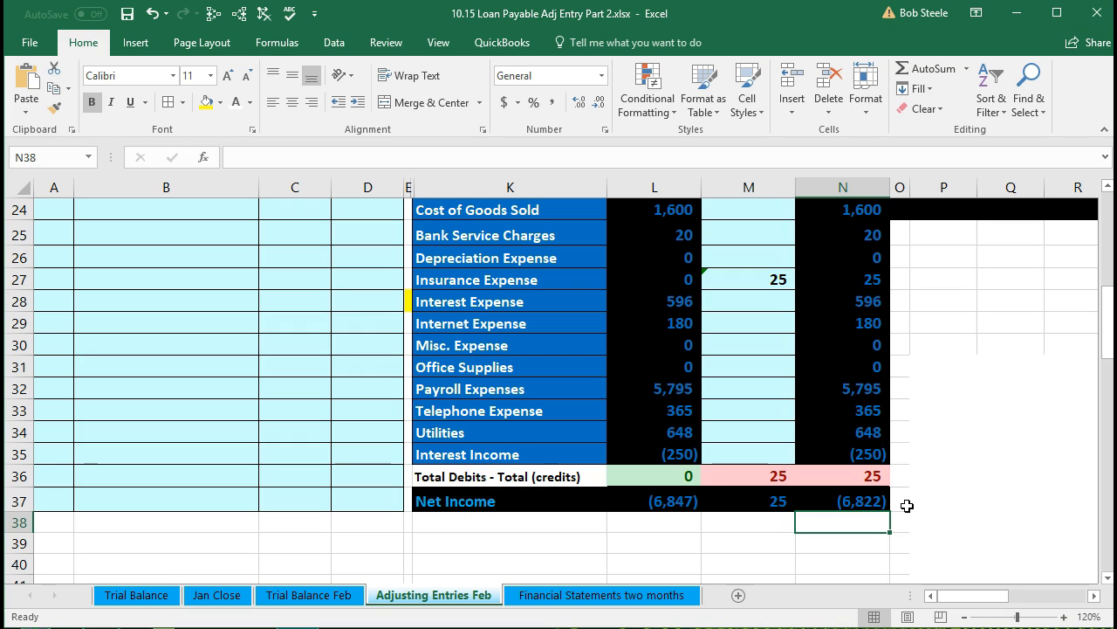
Compare the net income figures across the unadjusted, adjustments and adjusted trial balance columns.
{"action": "left_click", "coordinate": [863, 504]}
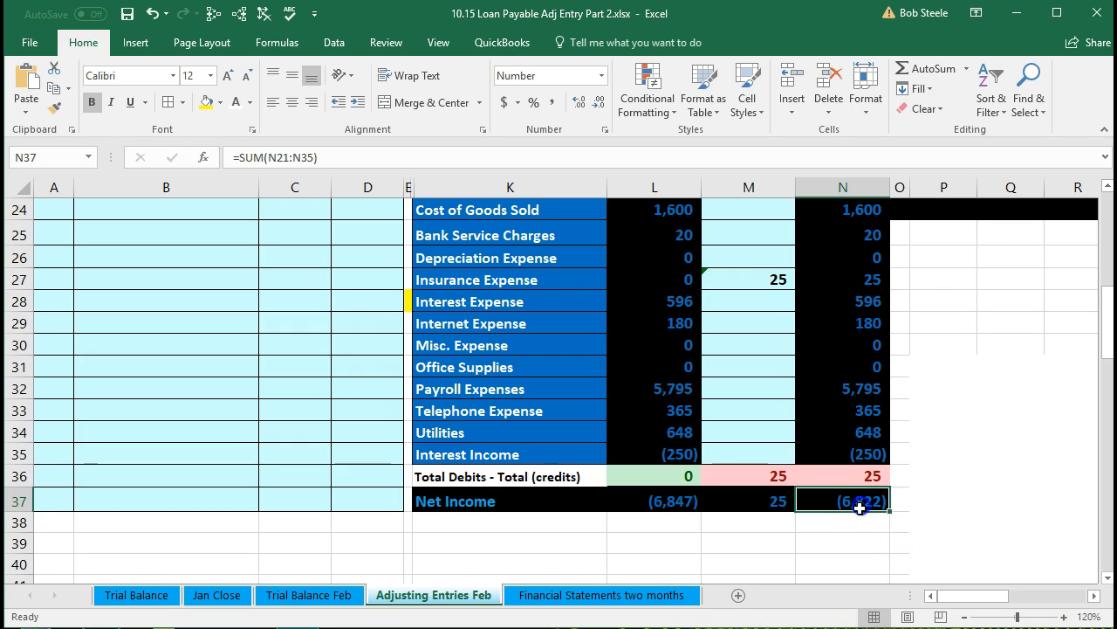
{"action": "left_click", "coordinate": [656, 502]}
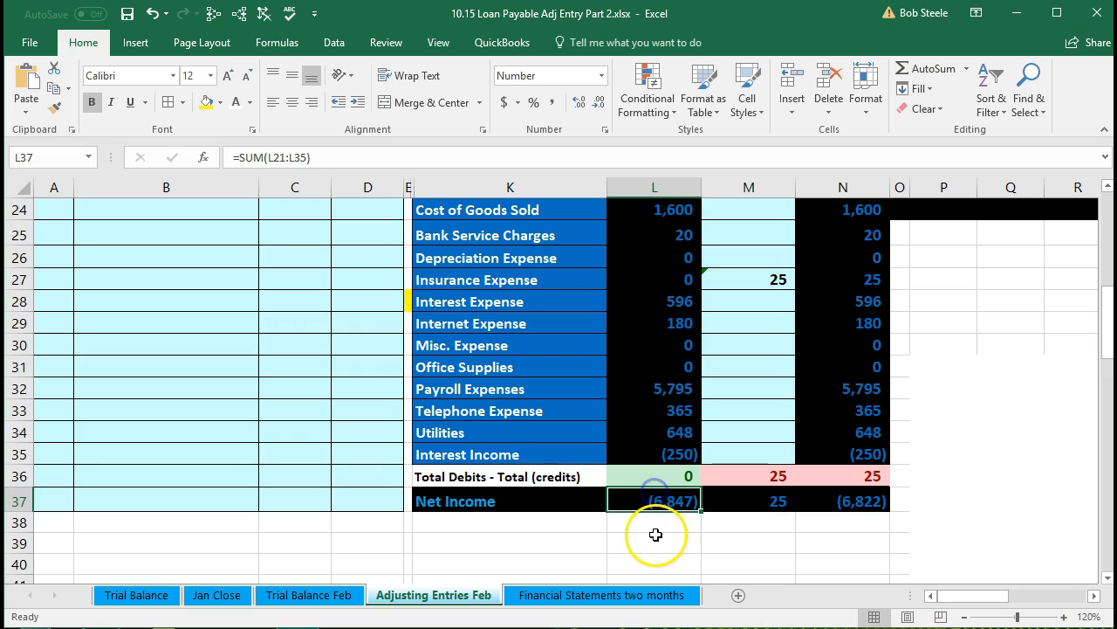
{"action": "left_click", "coordinate": [738, 505]}
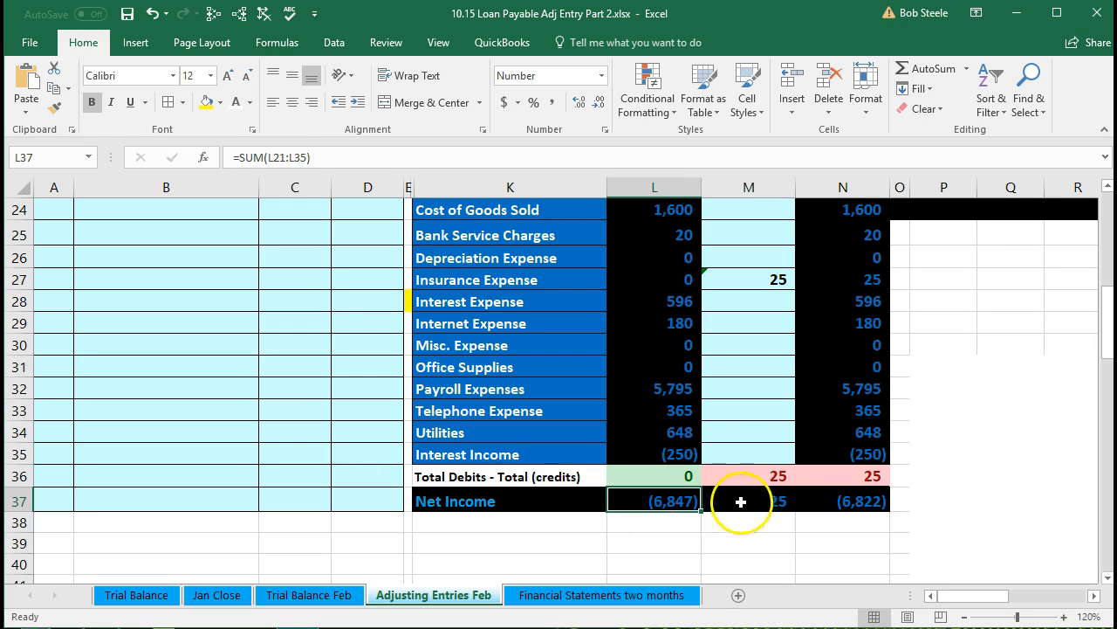
{"action": "left_click", "coordinate": [843, 498]}
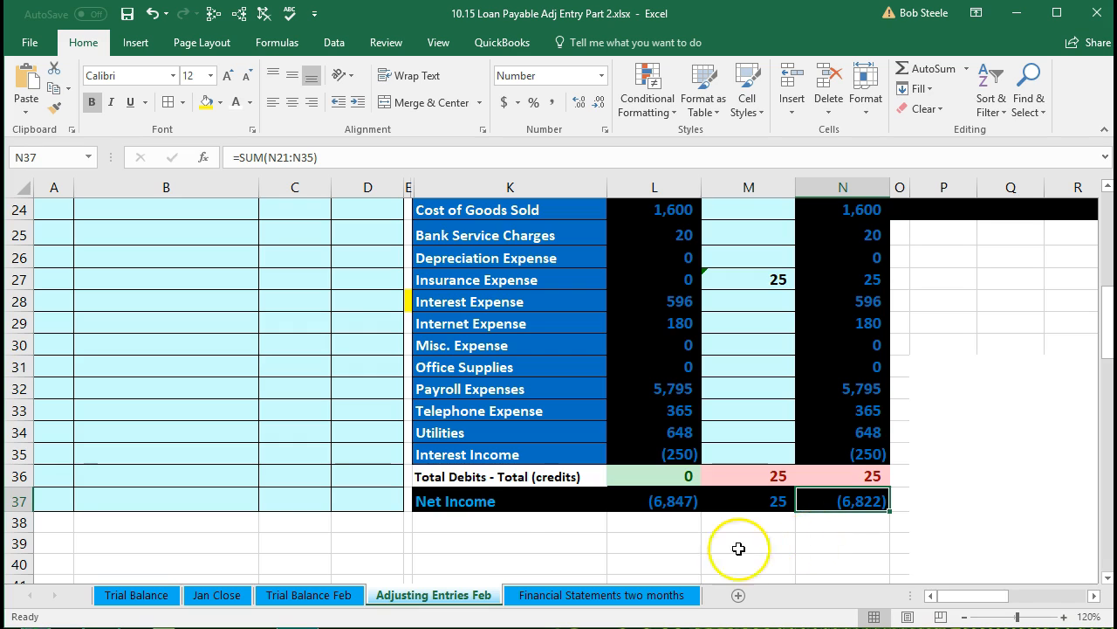
{"action": "scroll", "coordinate": [278, 526], "scroll_direction": "up", "scroll_amount": 1}
{"action": "scroll", "coordinate": [278, 526], "scroll_direction": "up", "scroll_amount": 7}
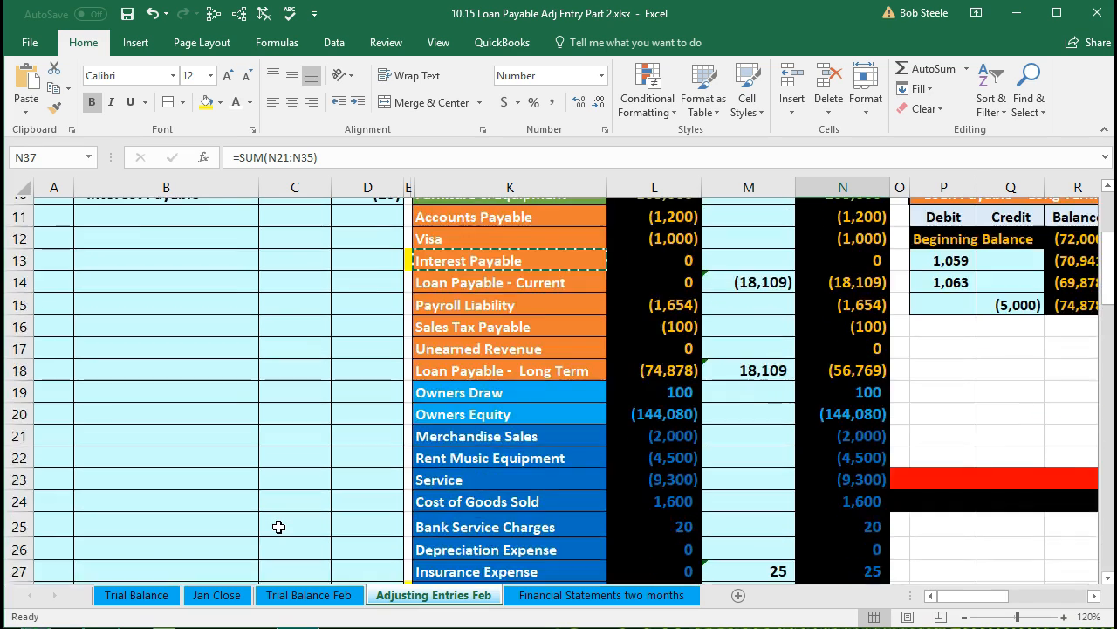
Link the Interest Payable adjustment cell to the entry's (25) Interest Payable credit.
{"action": "left_click_drag", "start_coordinate": [170, 424], "coordinate": [351, 418]}
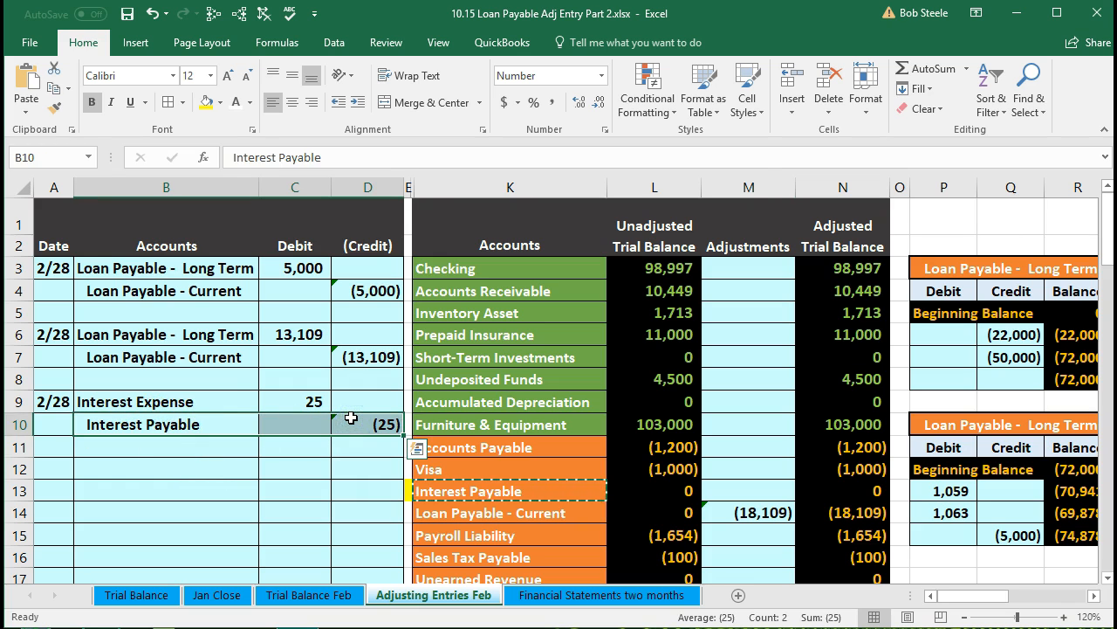
{"action": "left_click", "coordinate": [472, 493]}
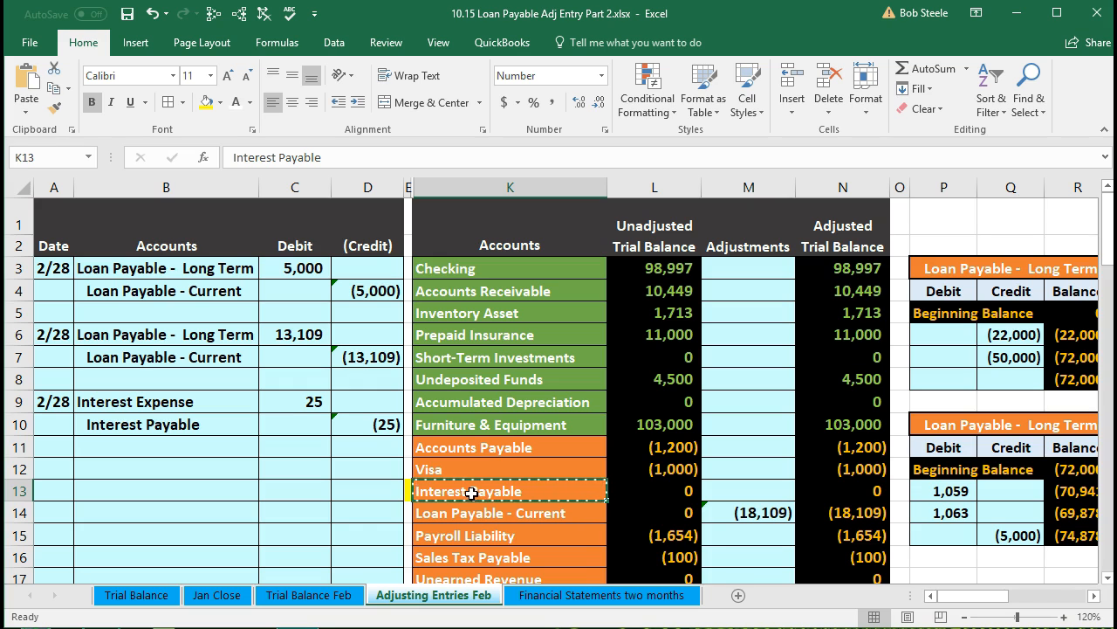
{"action": "left_click", "coordinate": [731, 489]}
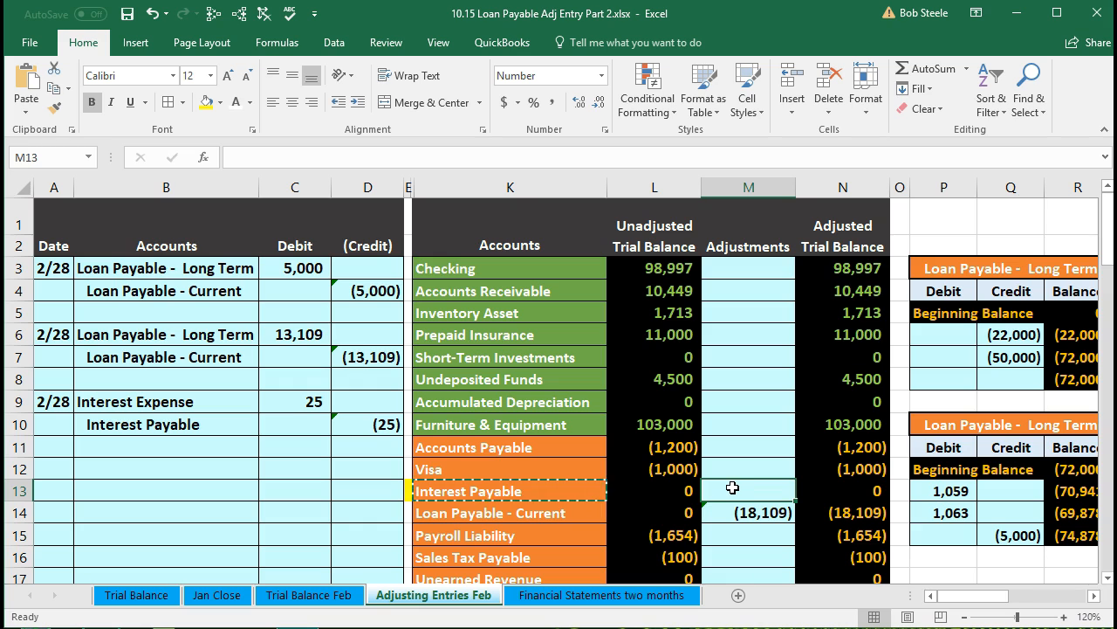
{"action": "left_click", "coordinate": [741, 483]}
{"action": "type", "text": "="}
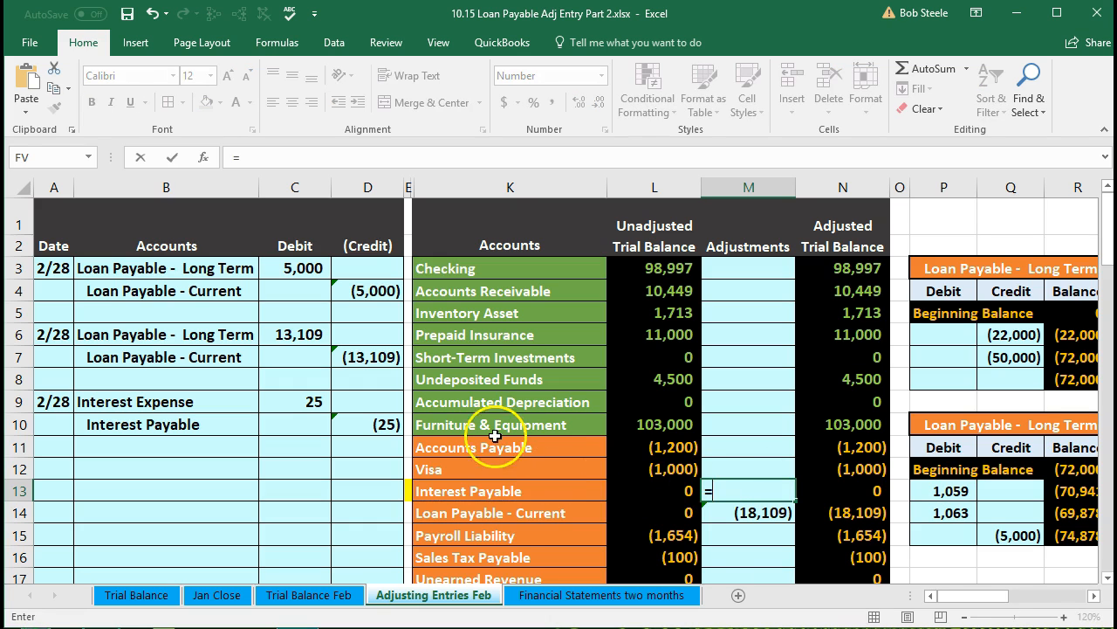
{"action": "left_click", "coordinate": [384, 425]}
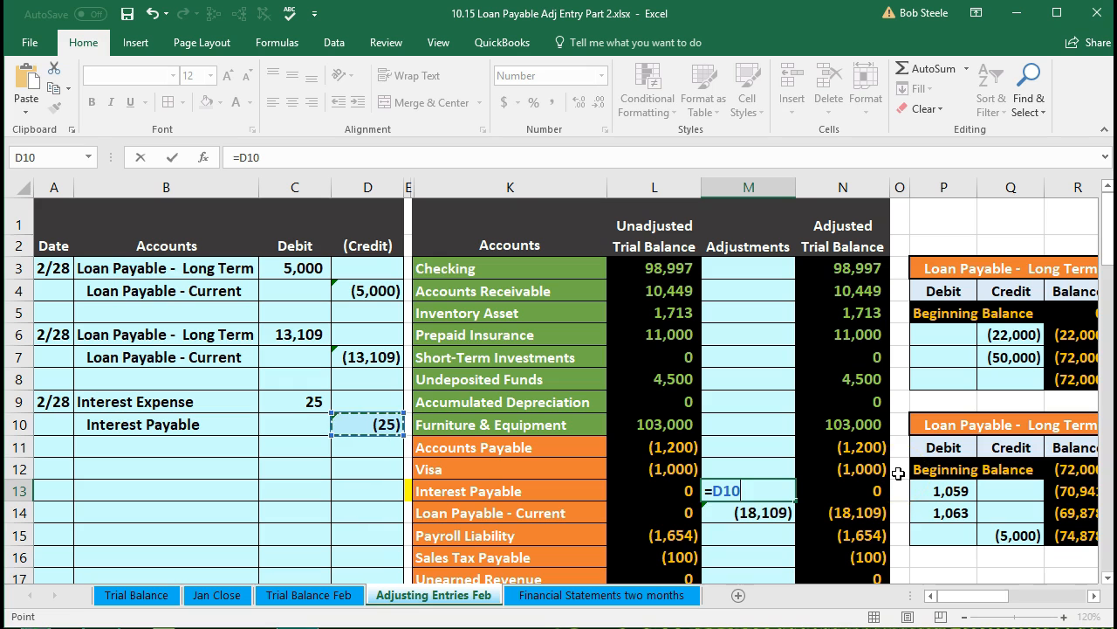
{"action": "key", "text": "Return"}
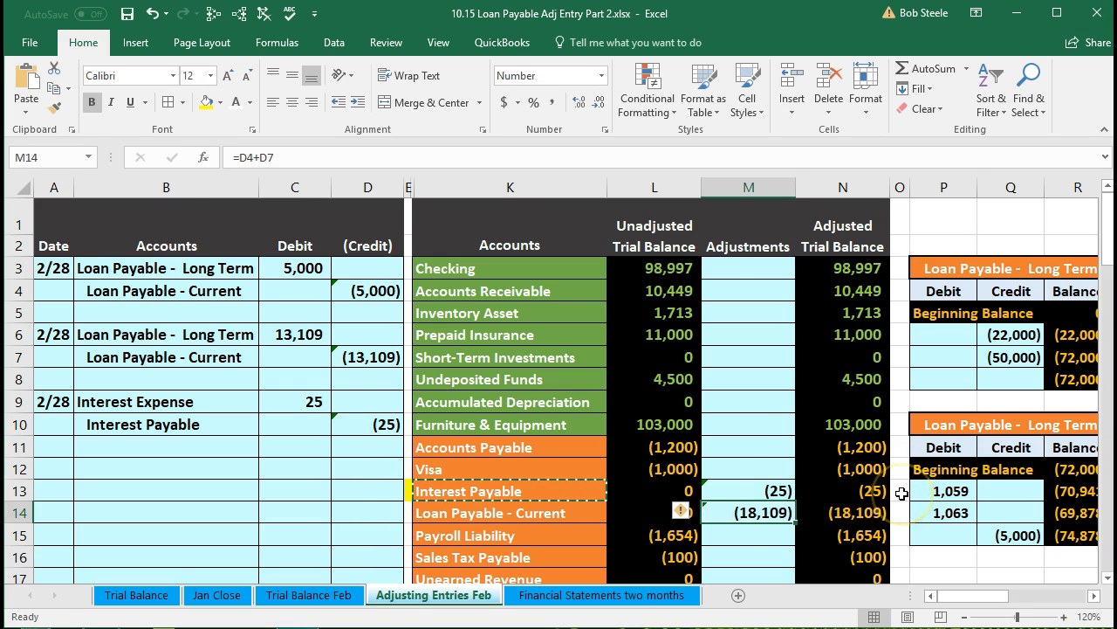
Check the debit and credit totals row of the trial balance after posting the interest entry.
{"action": "scroll", "coordinate": [902, 494], "scroll_direction": "down", "scroll_amount": 4}
{"action": "scroll", "coordinate": [902, 494], "scroll_direction": "down", "scroll_amount": 4}
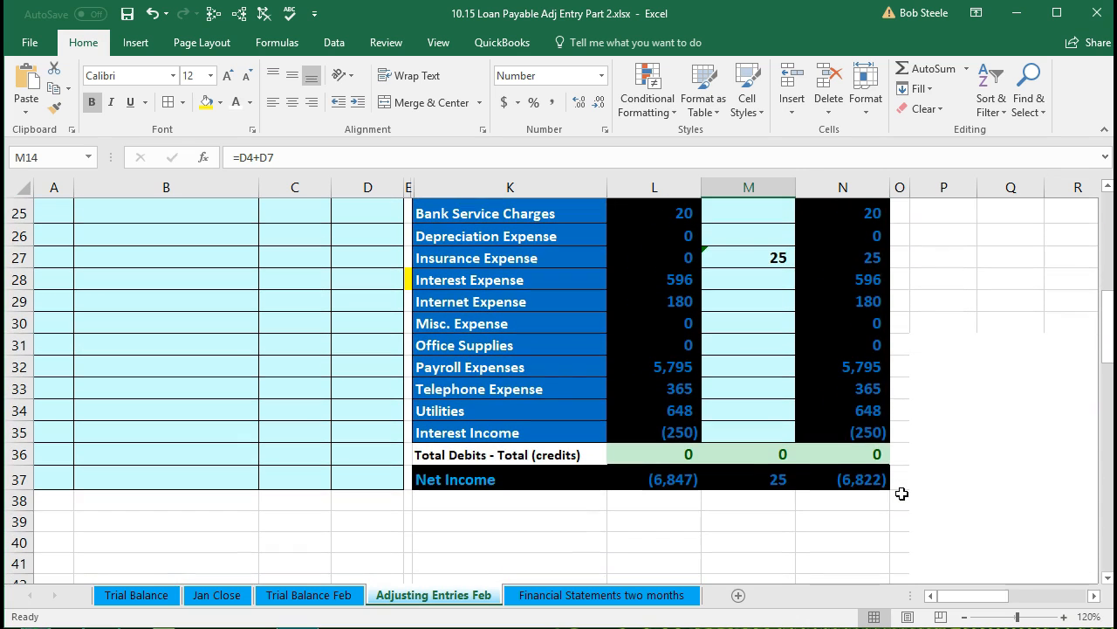
{"action": "left_click", "coordinate": [871, 451]}
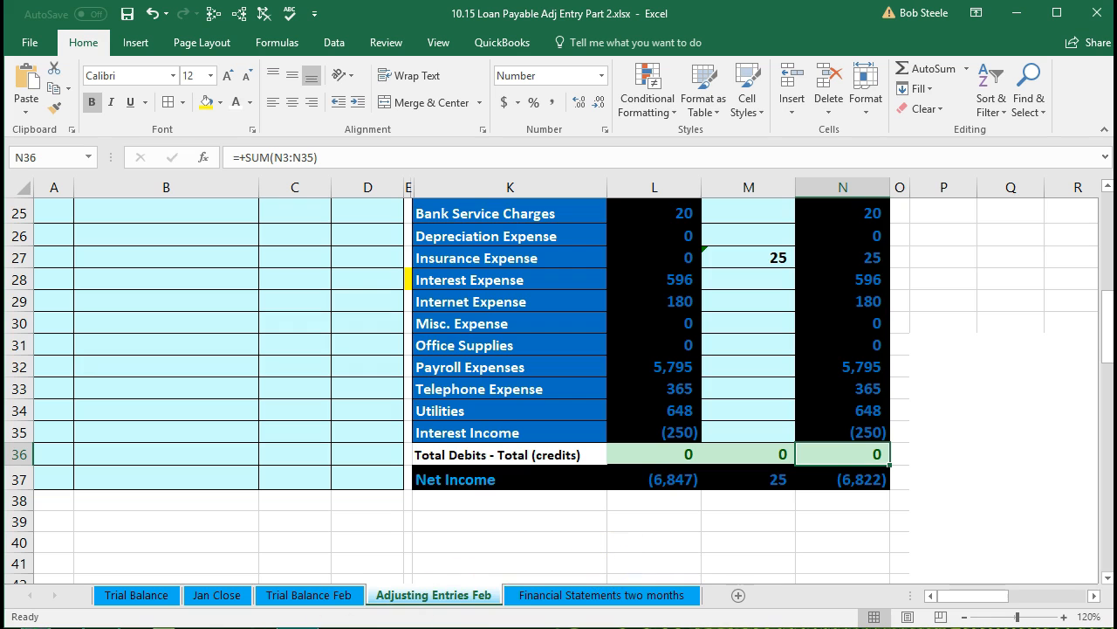
{"action": "scroll", "coordinate": [282, 442], "scroll_direction": "up", "scroll_amount": 1}
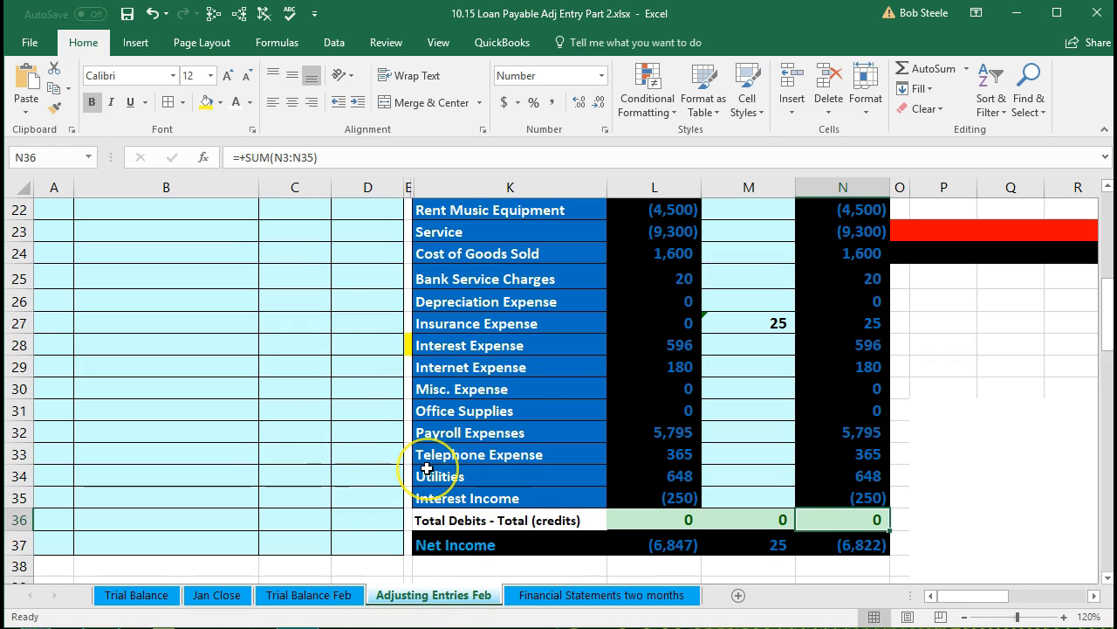
{"action": "scroll", "coordinate": [427, 468], "scroll_direction": "up", "scroll_amount": 6}
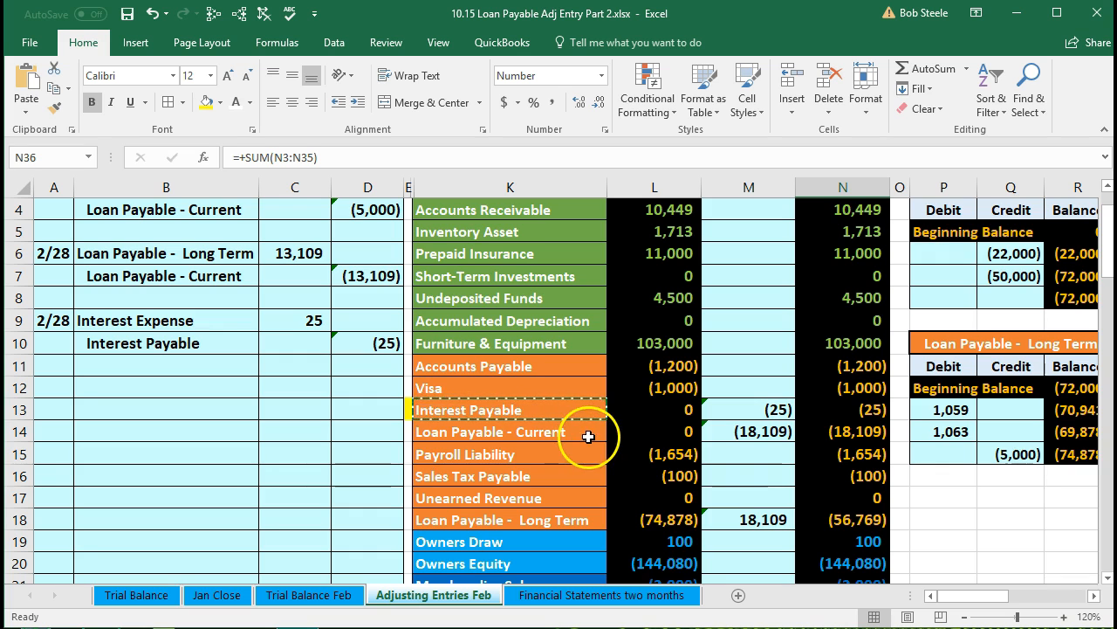
{"action": "scroll", "coordinate": [588, 429], "scroll_direction": "up", "scroll_amount": 1}
{"action": "scroll", "coordinate": [645, 408], "scroll_direction": "down", "scroll_amount": 2}
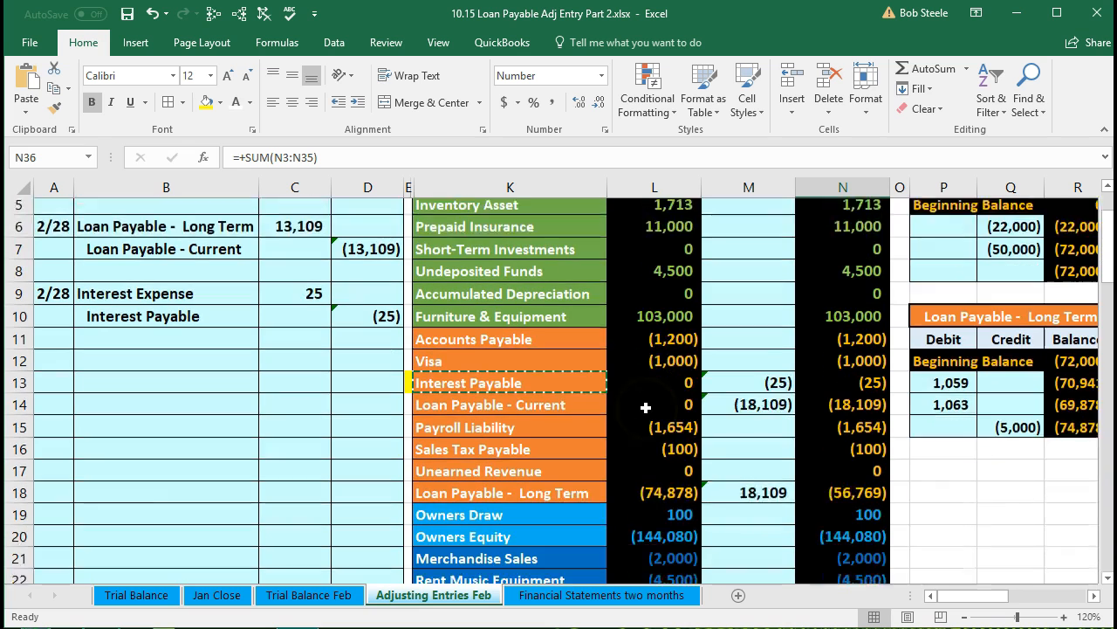
Review the liability balances and the adjustment formulas for Interest Payable and both loan payable accounts.
{"action": "left_click_drag", "start_coordinate": [646, 305], "coordinate": [634, 448]}
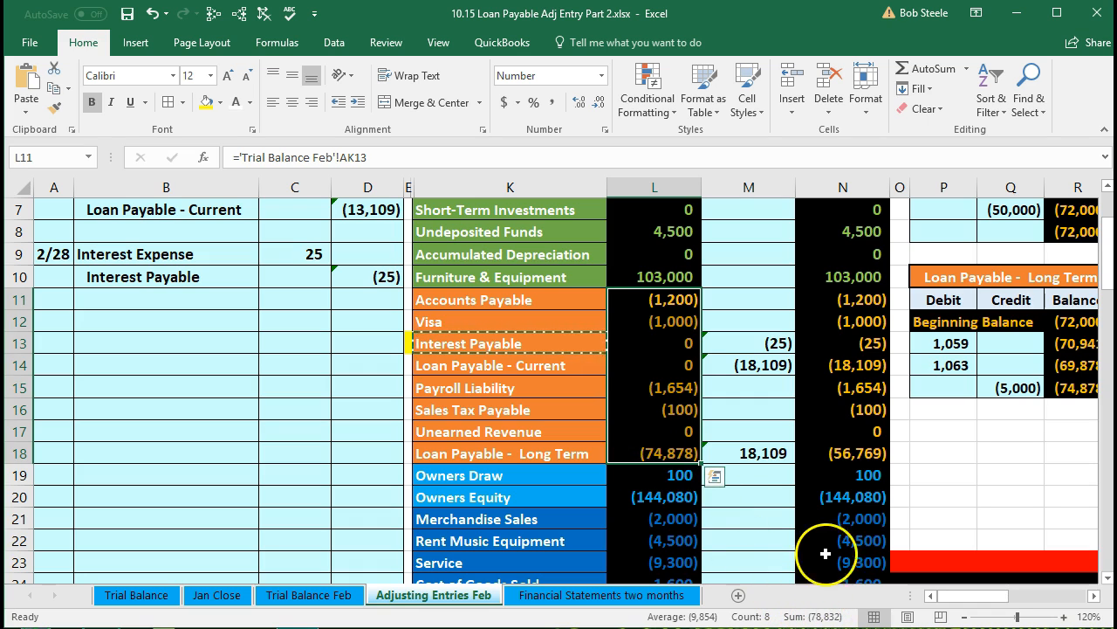
{"action": "left_click_drag", "start_coordinate": [835, 302], "coordinate": [835, 451]}
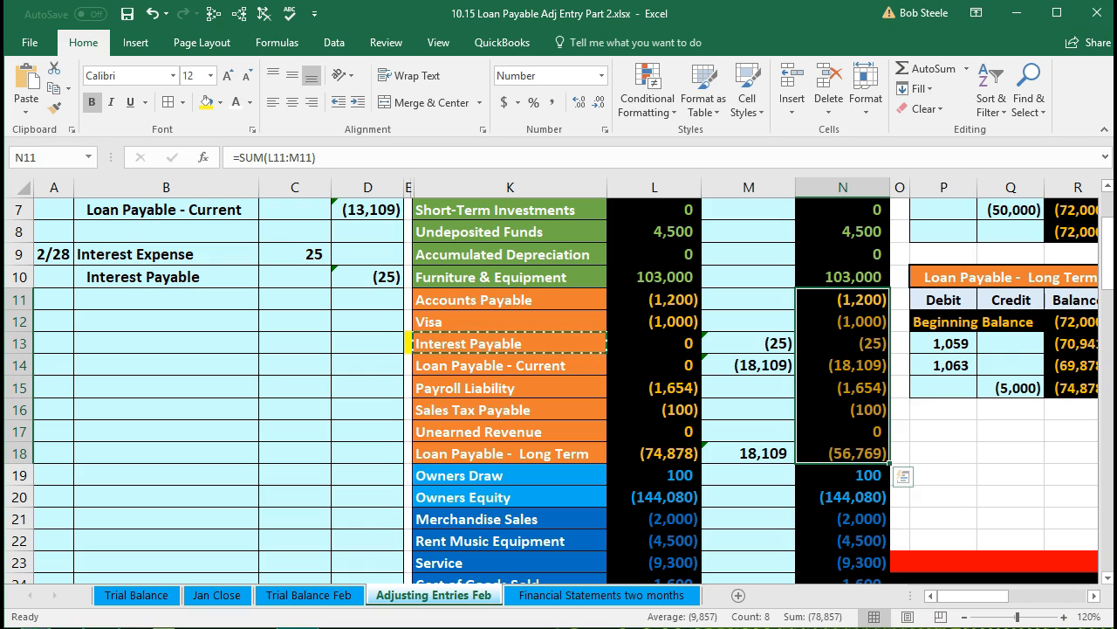
{"action": "left_click", "coordinate": [755, 342]}
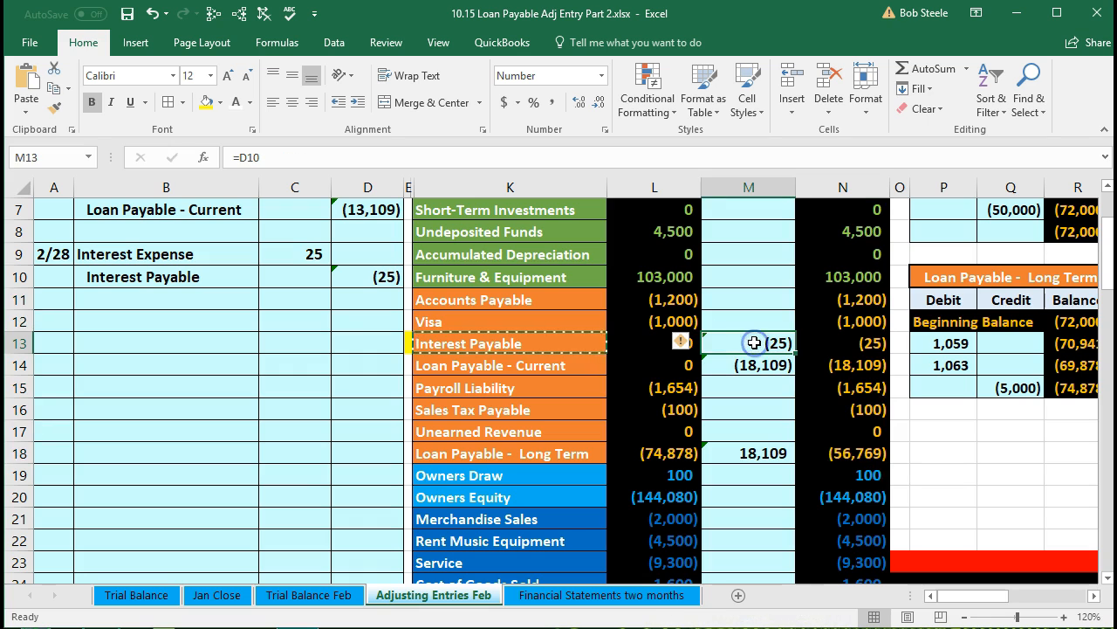
{"action": "left_click", "coordinate": [754, 365]}
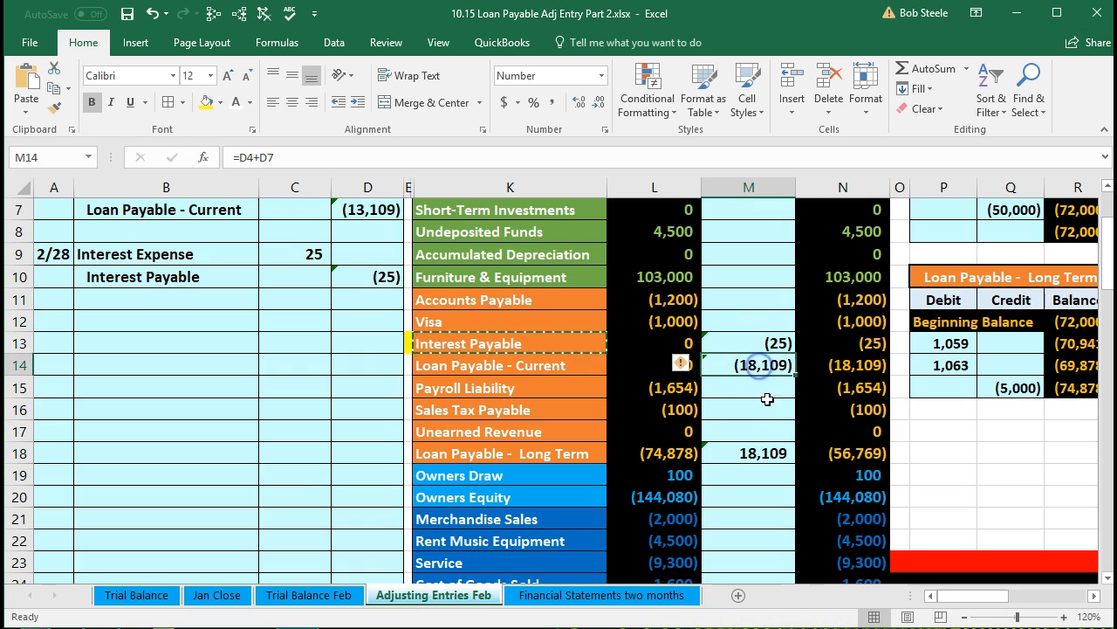
{"action": "left_click", "coordinate": [766, 451]}
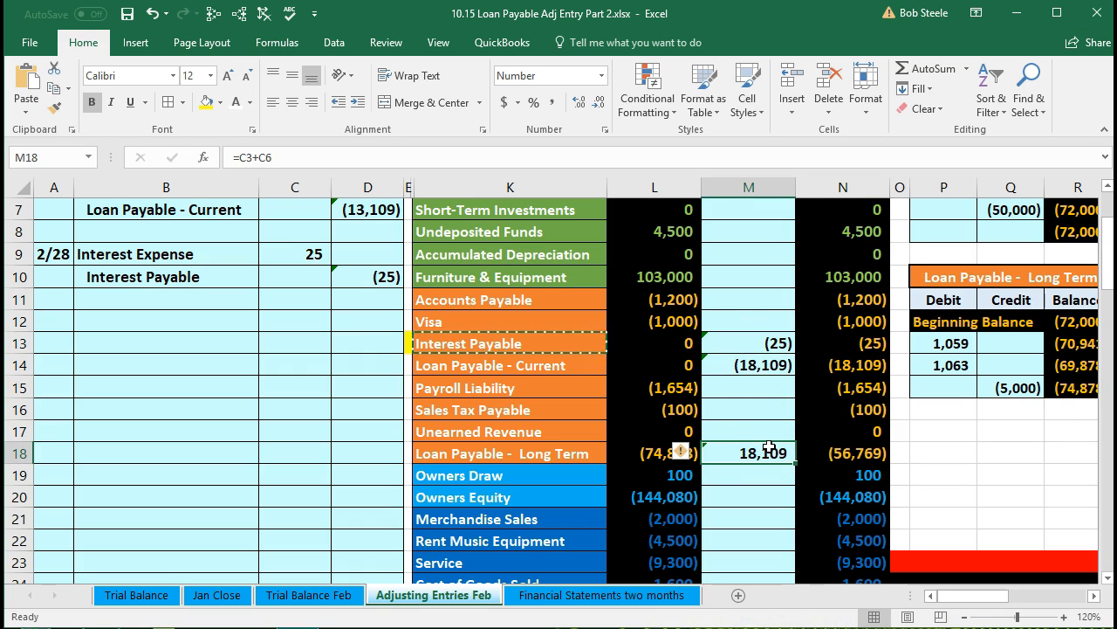
Select account ranges in the unadjusted and adjusted columns to compare their sums.
{"action": "scroll", "coordinate": [770, 445], "scroll_direction": "down", "scroll_amount": 4}
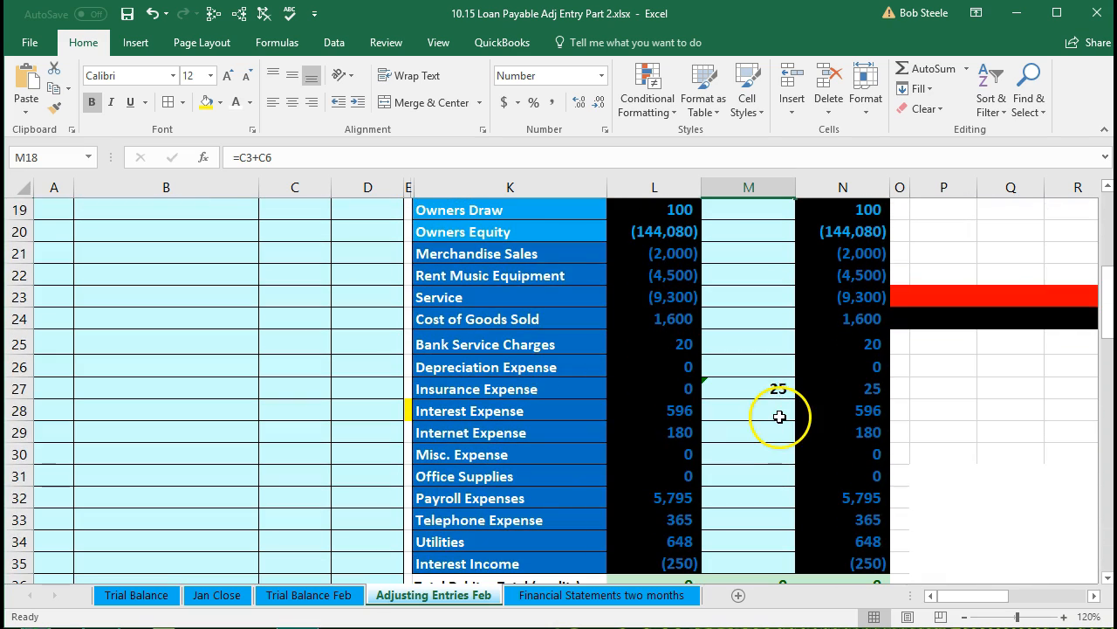
{"action": "scroll", "coordinate": [811, 334], "scroll_direction": "up", "scroll_amount": 1}
{"action": "left_click_drag", "start_coordinate": [812, 317], "coordinate": [827, 519]}
{"action": "scroll", "coordinate": [828, 511], "scroll_direction": "up", "scroll_amount": 2}
{"action": "left_click_drag", "start_coordinate": [833, 293], "coordinate": [854, 560]}
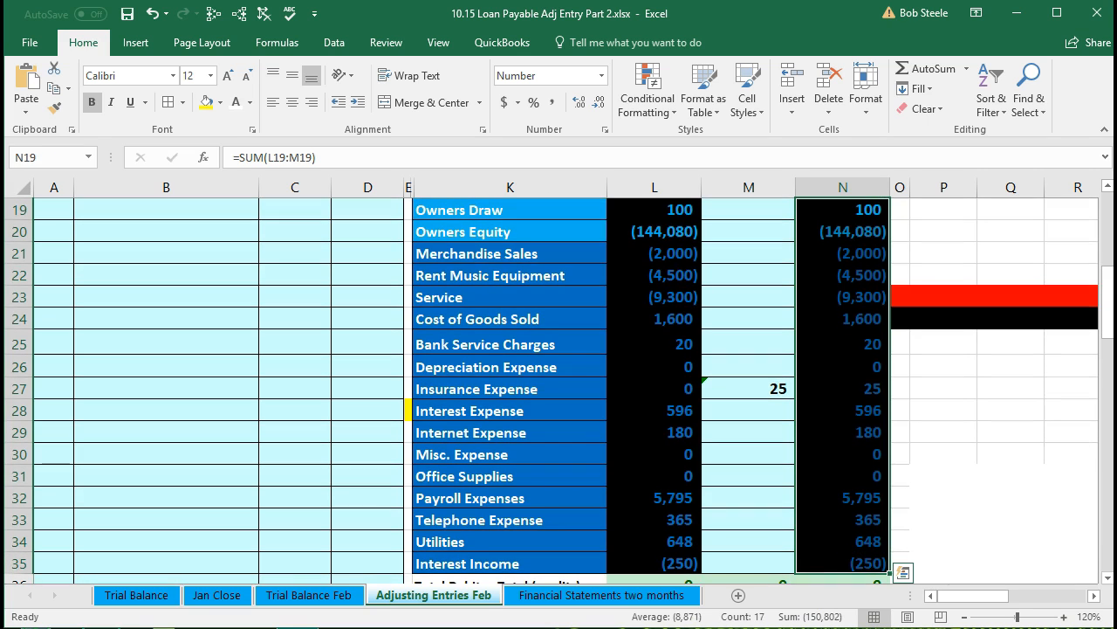
{"action": "scroll", "coordinate": [753, 544], "scroll_direction": "up", "scroll_amount": 1}
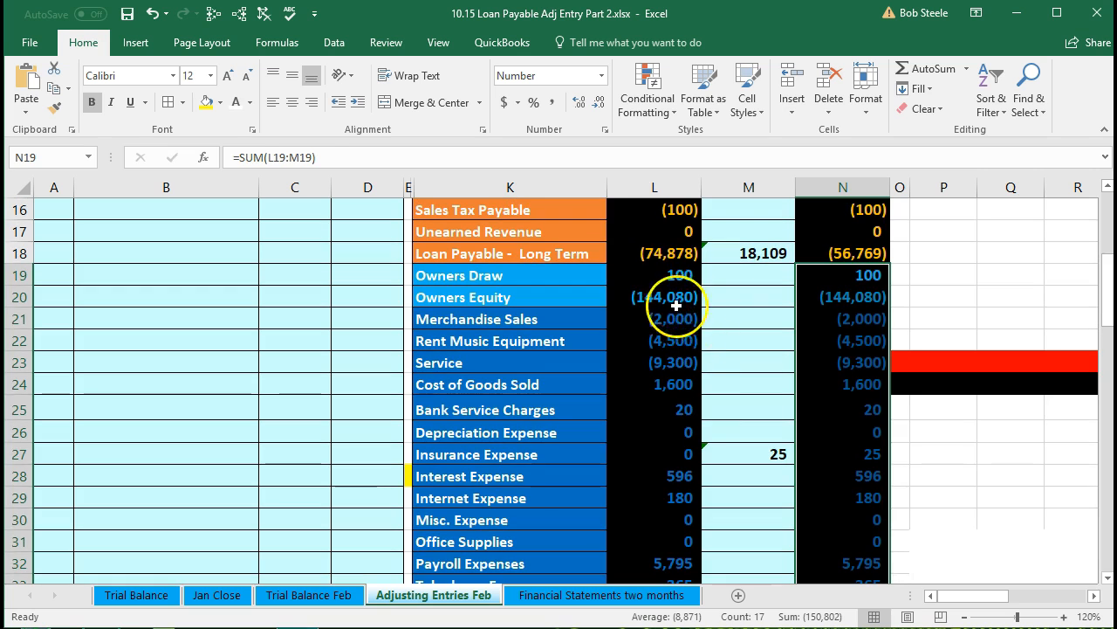
{"action": "left_click", "coordinate": [663, 280]}
{"action": "left_click_drag", "start_coordinate": [663, 280], "coordinate": [659, 519]}
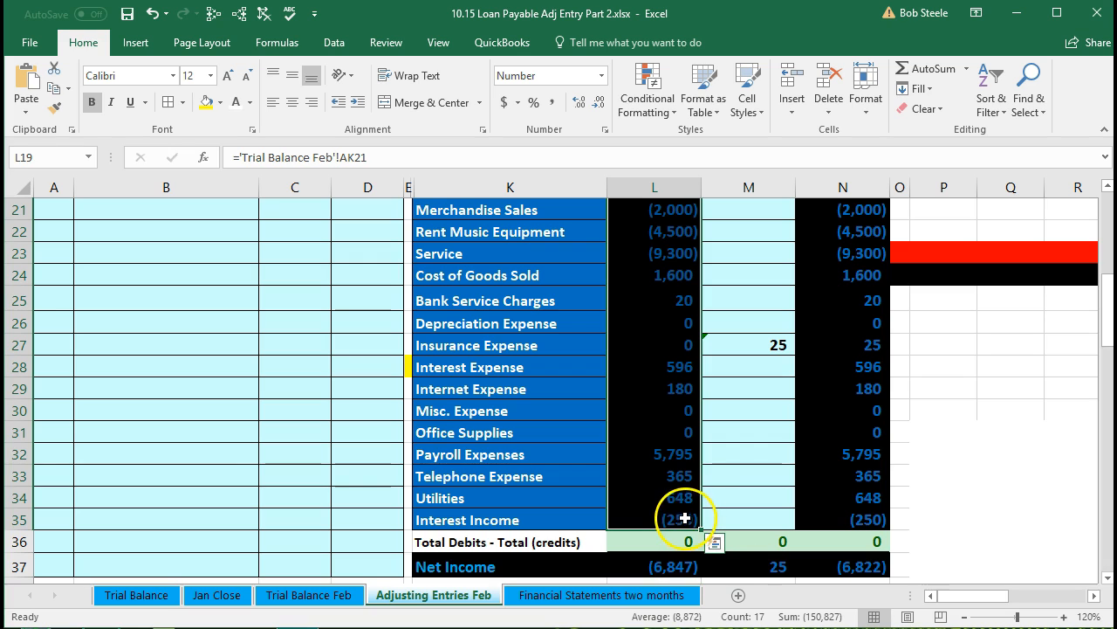
{"action": "scroll", "coordinate": [687, 512], "scroll_direction": "up", "scroll_amount": 4}
{"action": "scroll", "coordinate": [688, 511], "scroll_direction": "up", "scroll_amount": 3}
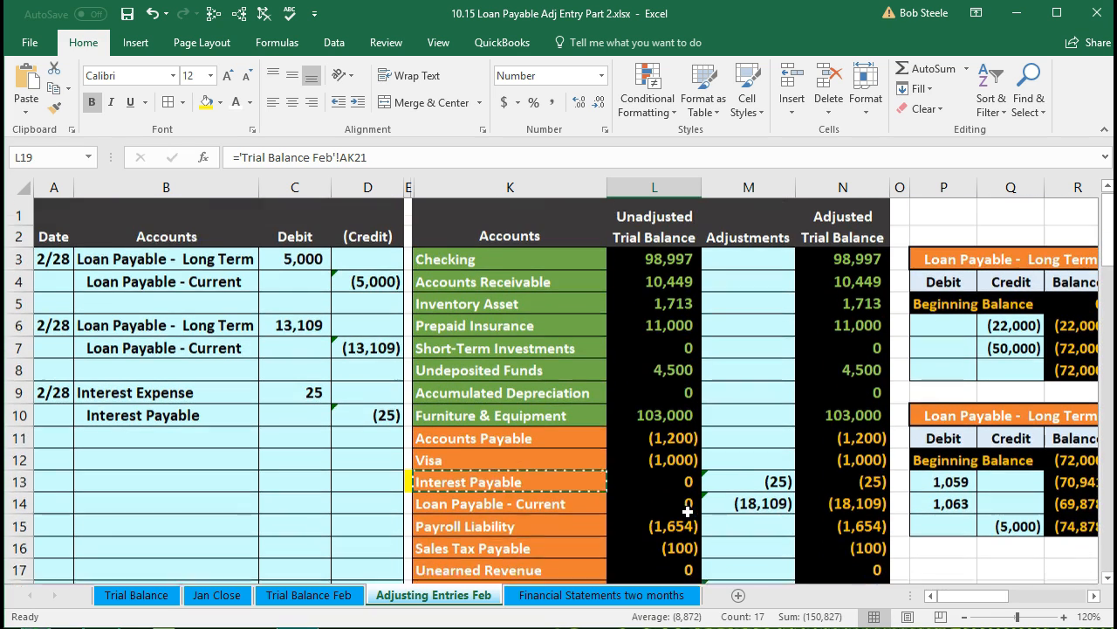
{"action": "left_click", "coordinate": [653, 276]}
{"action": "left_click_drag", "start_coordinate": [652, 280], "coordinate": [663, 529]}
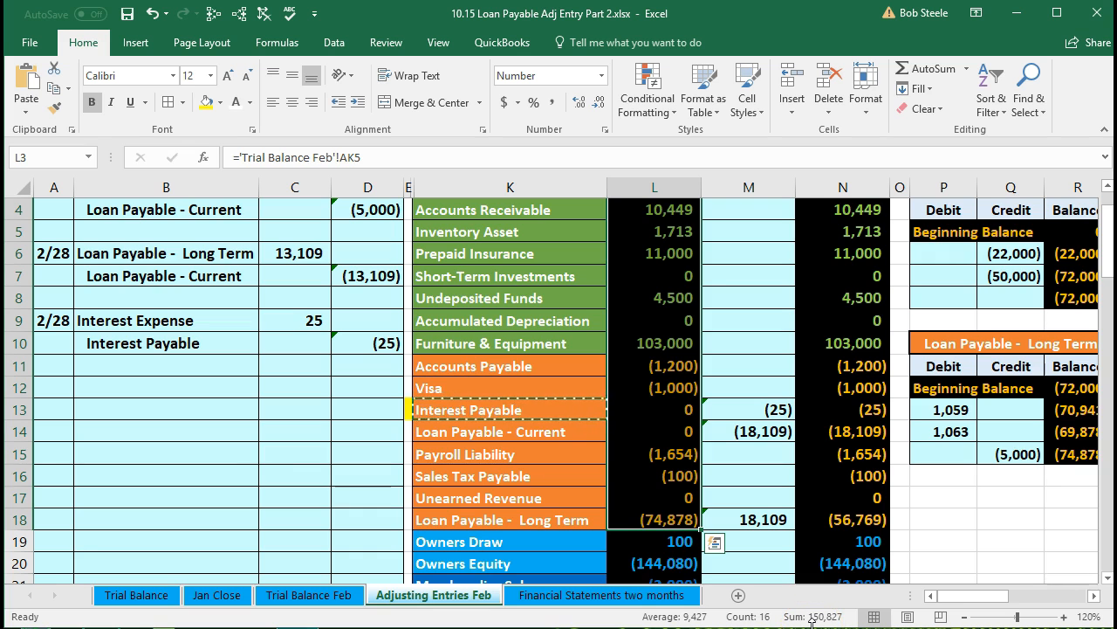
Select the adjusted balance column range for the accounts to check its sum.
{"action": "scroll", "coordinate": [828, 532], "scroll_direction": "up", "scroll_amount": 1}
{"action": "left_click_drag", "start_coordinate": [825, 271], "coordinate": [836, 521]}
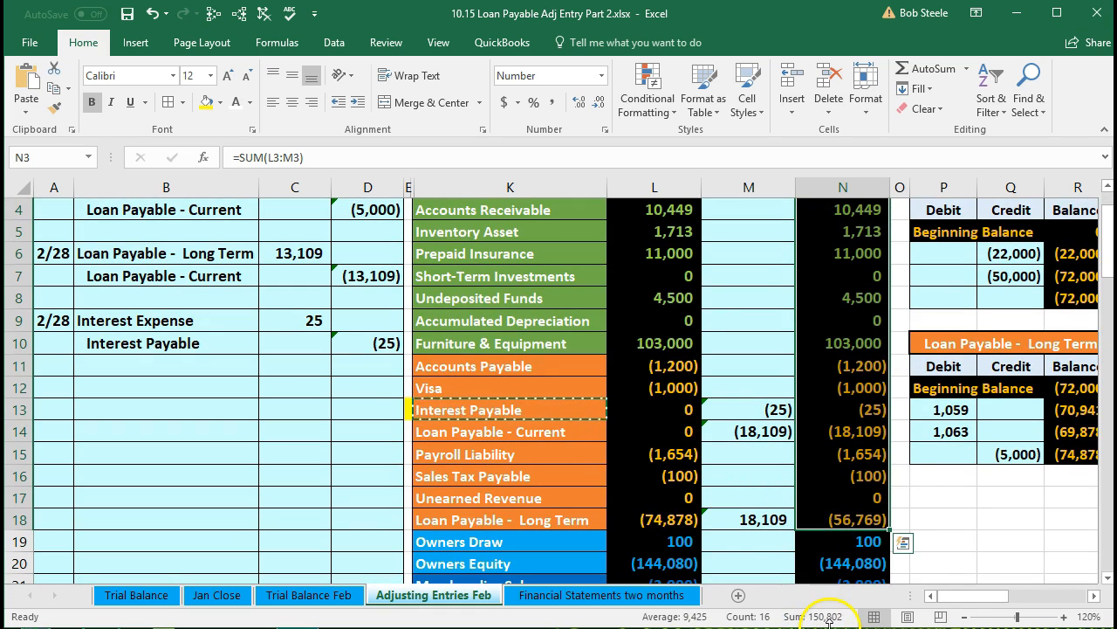
{"action": "left_click", "coordinate": [754, 486]}
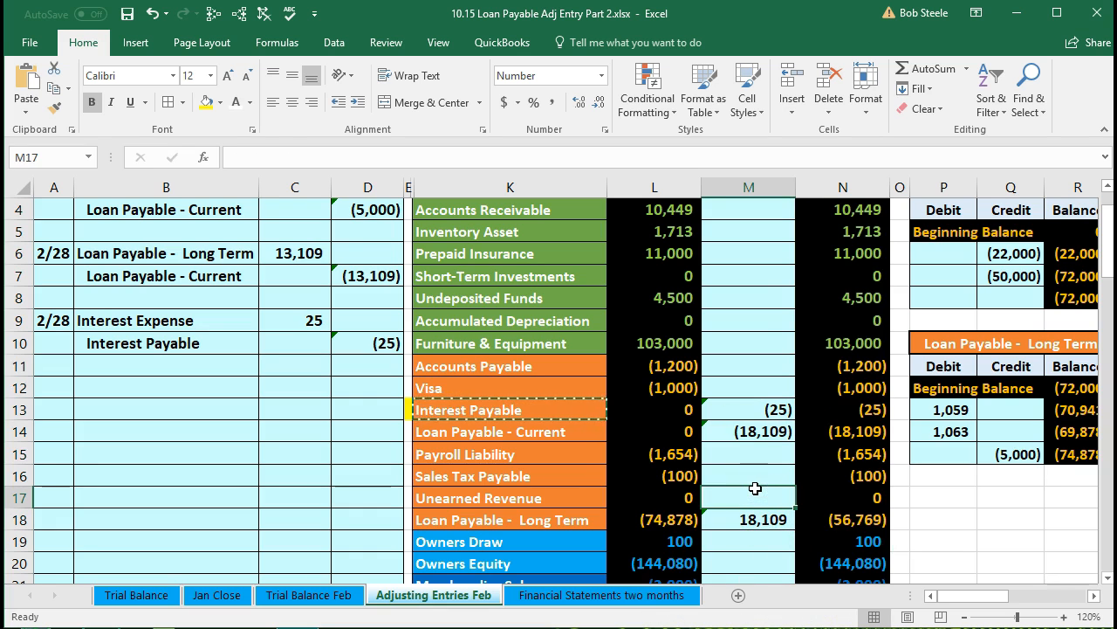
{"action": "scroll", "coordinate": [744, 467], "scroll_direction": "up", "scroll_amount": 1}
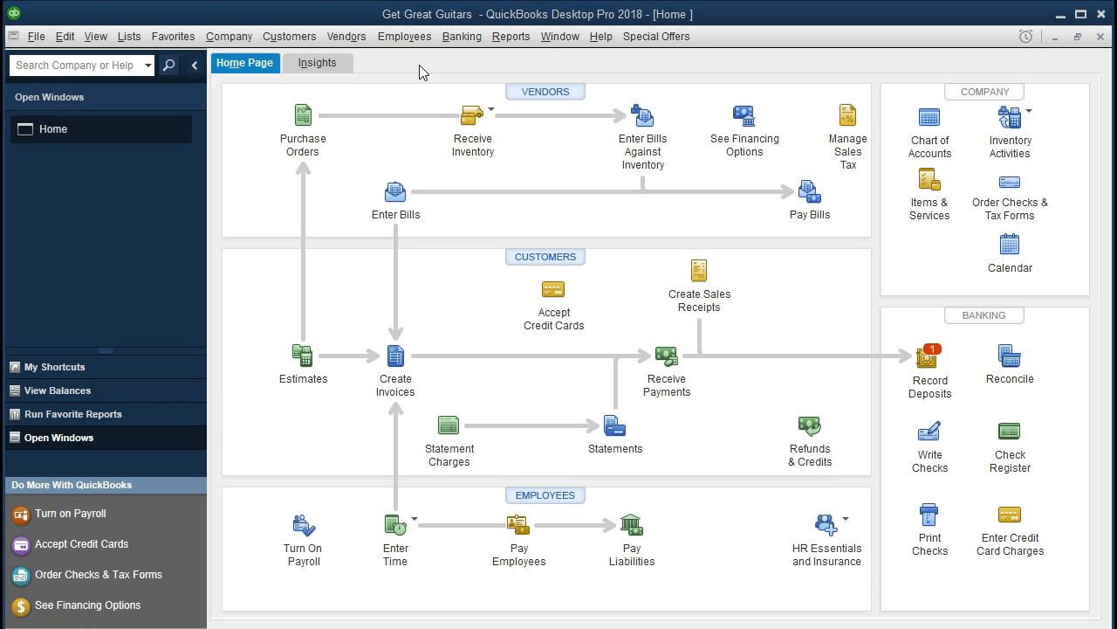
{"action": "left_click", "coordinate": [37, 38]}
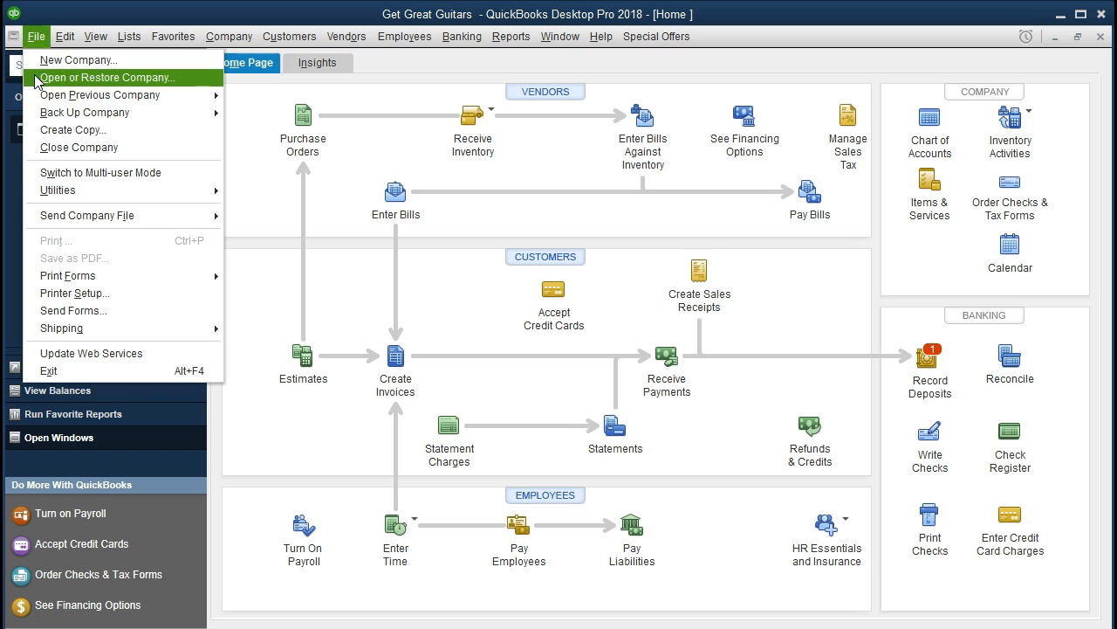
{"action": "left_click", "coordinate": [96, 33]}
{"action": "left_click", "coordinate": [96, 33]}
{"action": "left_click", "coordinate": [102, 18]}
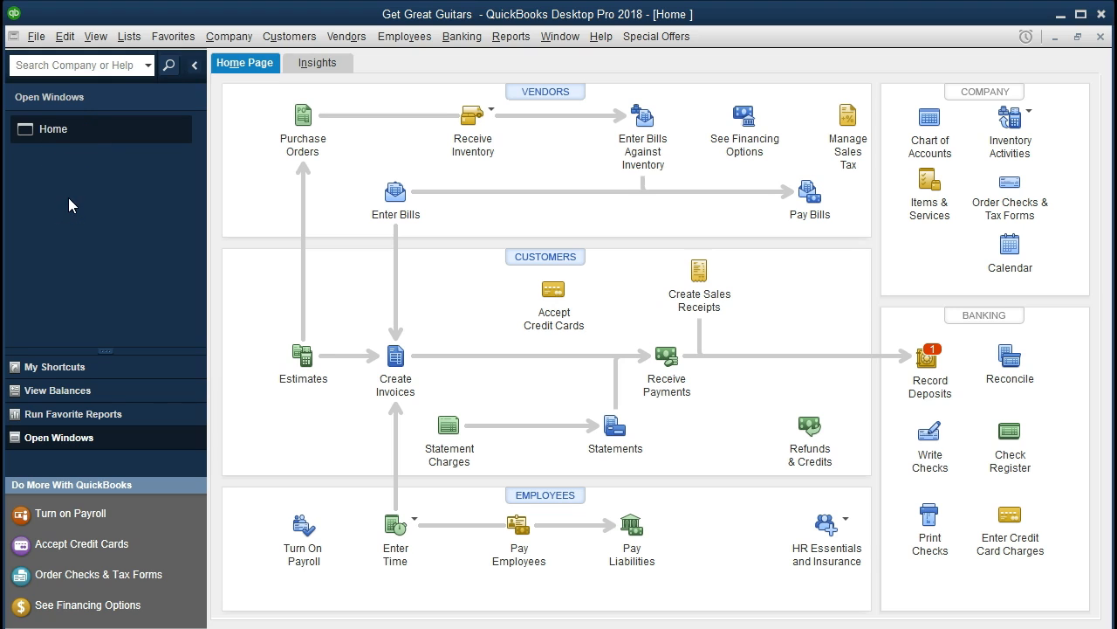
{"action": "left_click", "coordinate": [96, 36]}
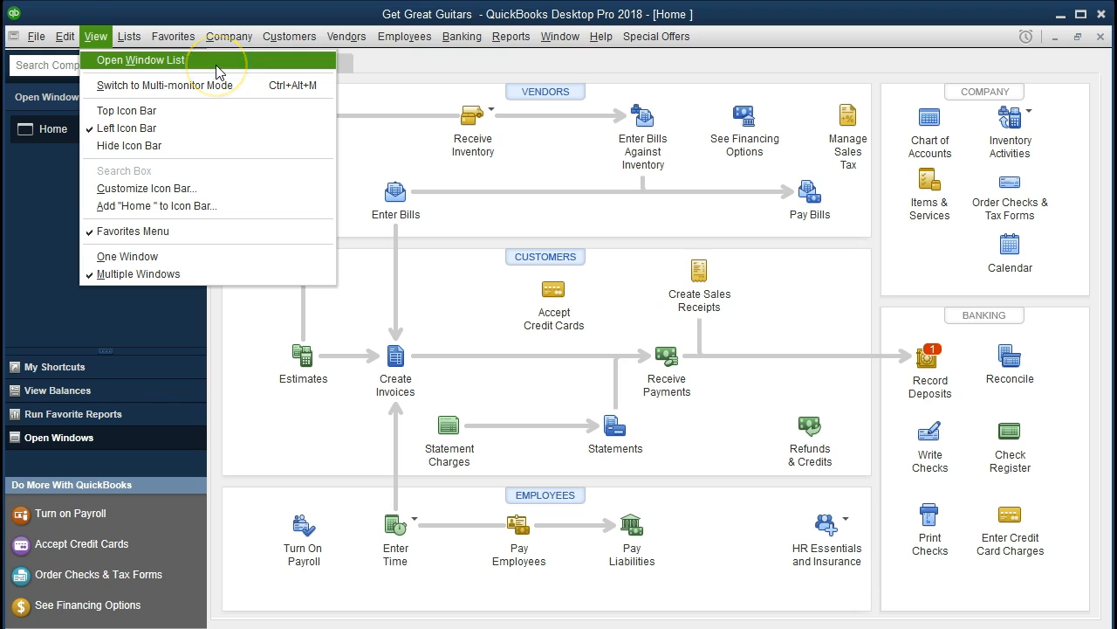
{"action": "left_click", "coordinate": [389, 159]}
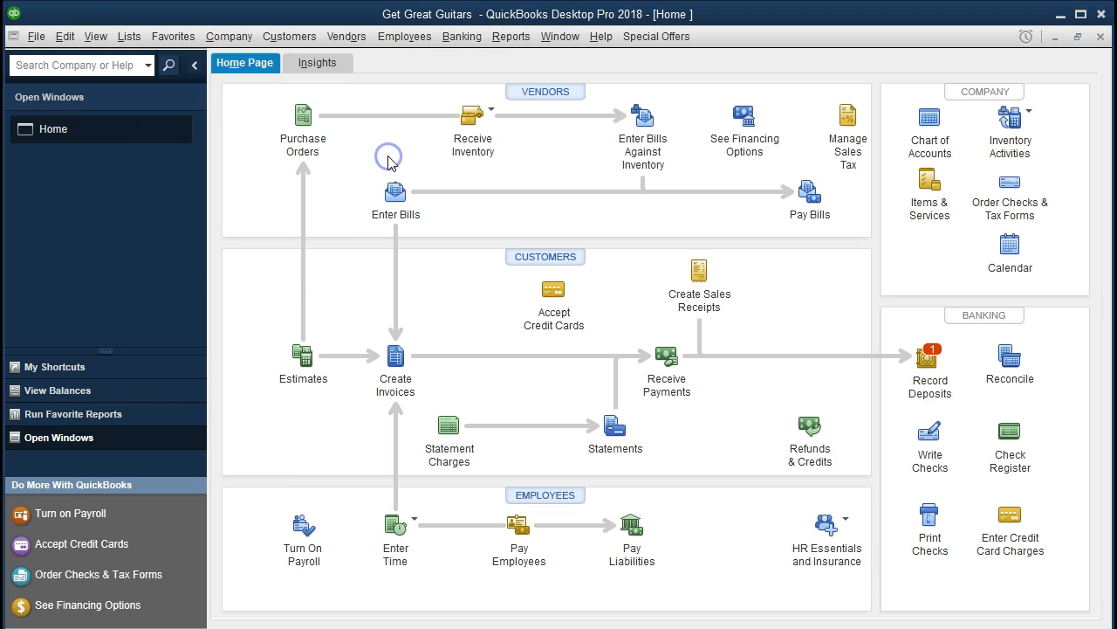
{"action": "left_click", "coordinate": [252, 41]}
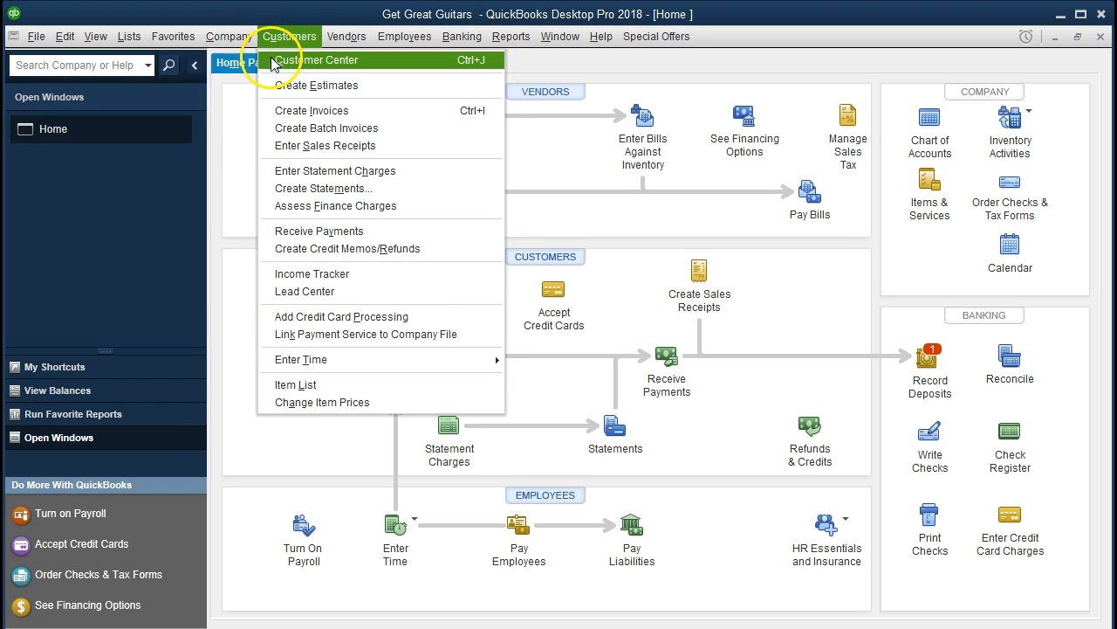
{"action": "left_click", "coordinate": [120, 256]}
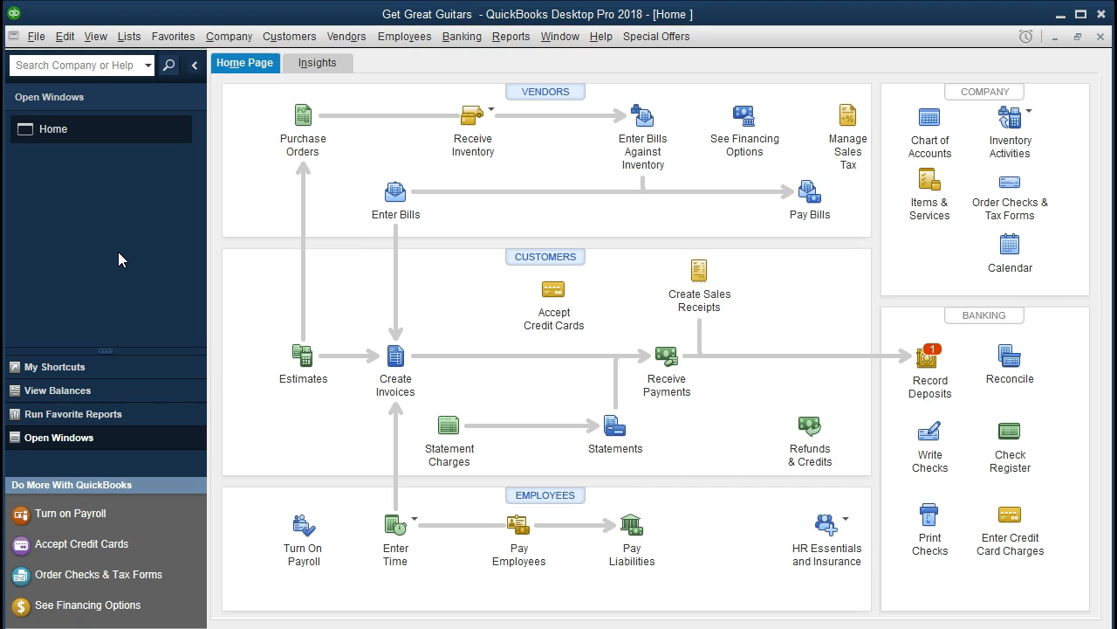
Open the Balance Sheet Standard report from the company and financial reports.
{"action": "left_click", "coordinate": [513, 37]}
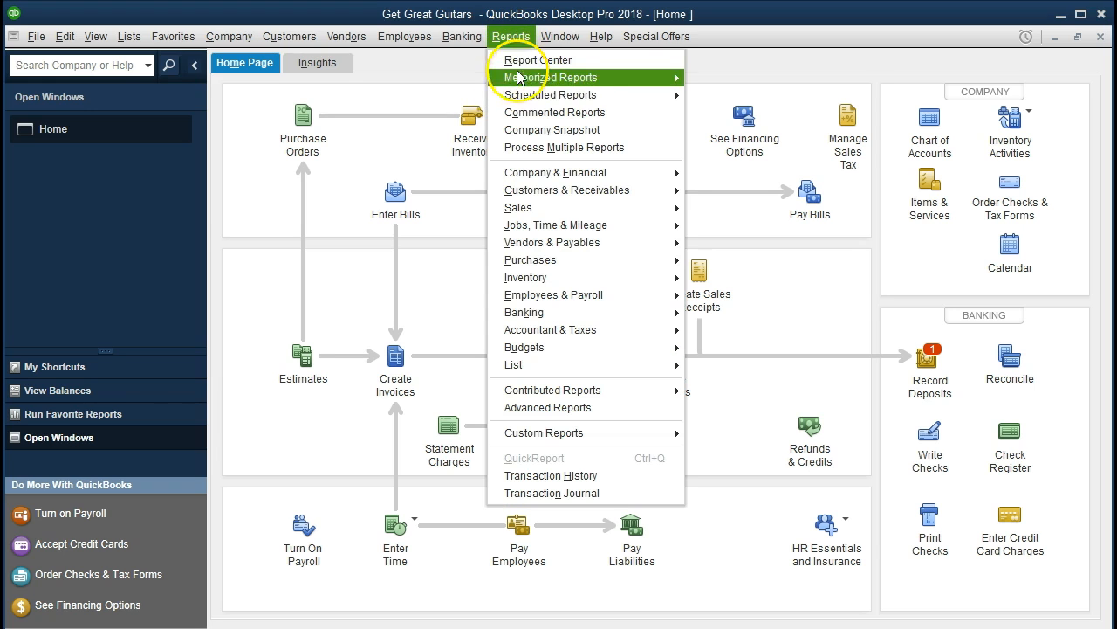
{"action": "mouse_move", "coordinate": [631, 175]}
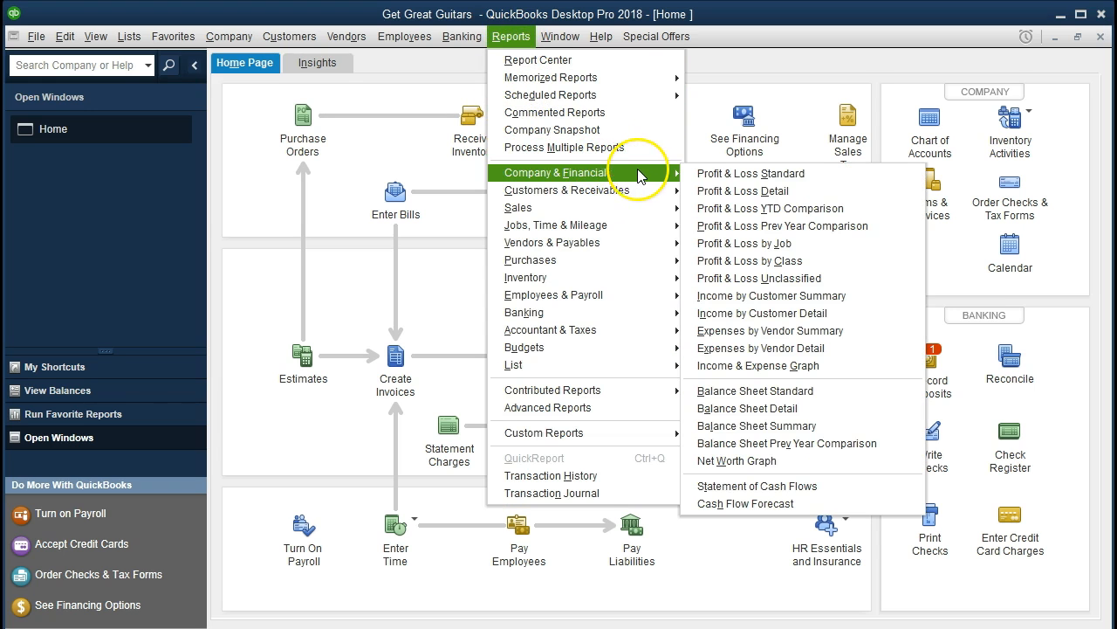
{"action": "left_click", "coordinate": [825, 398]}
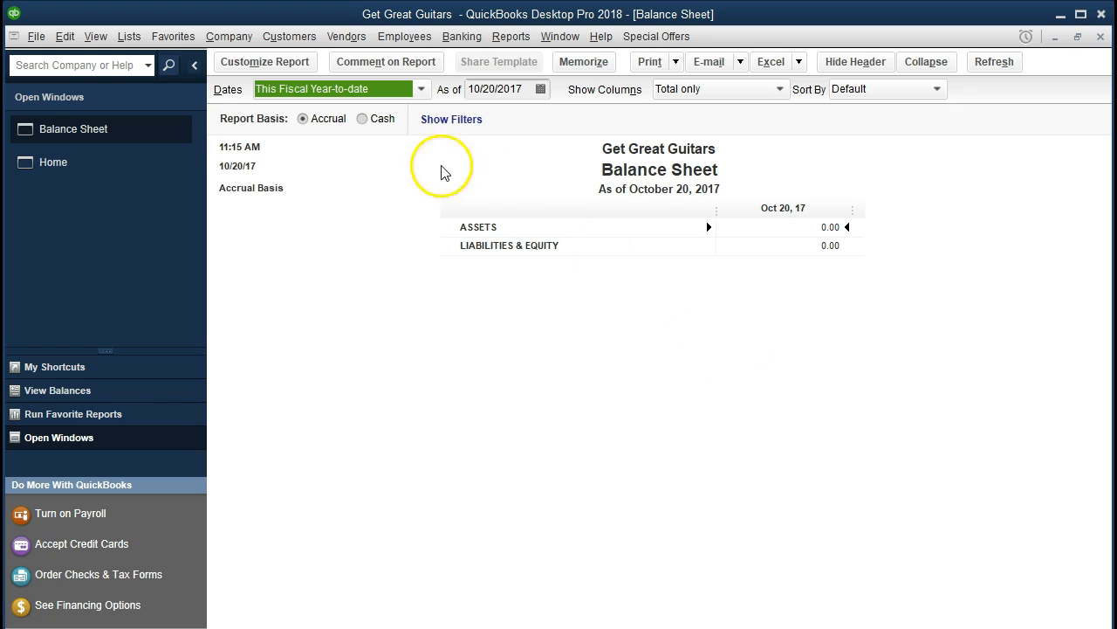
Customize the balance sheet's date range from 01/01/2021 to 02/28/2021.
{"action": "left_click", "coordinate": [308, 66]}
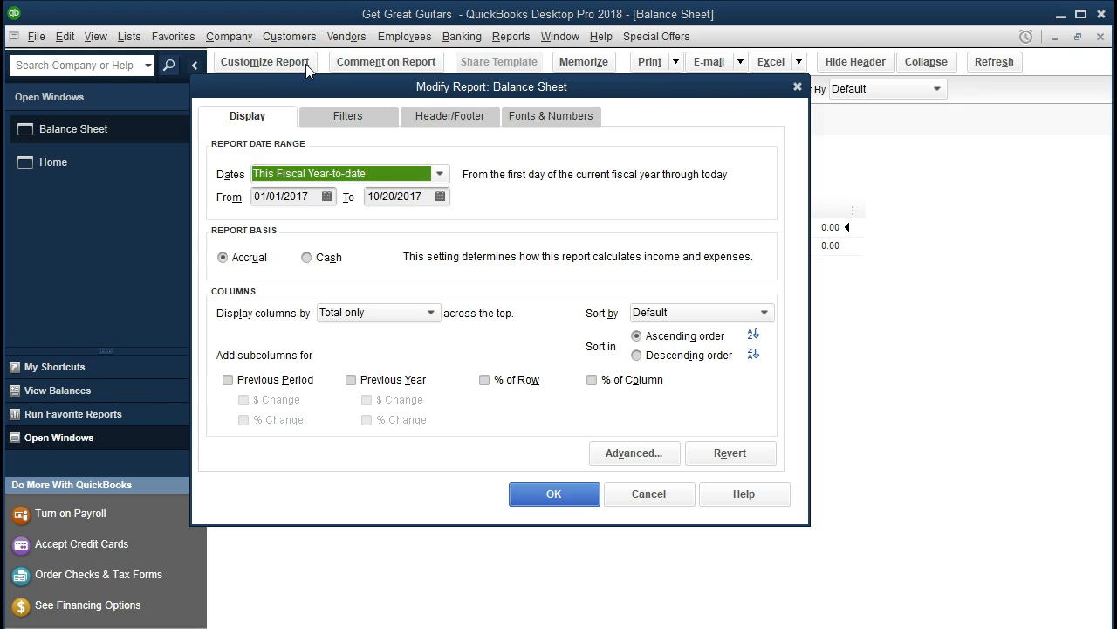
{"action": "key", "text": "Tab"}
{"action": "type", "text": "01/01/2021"}
{"action": "key", "text": "Tab"}
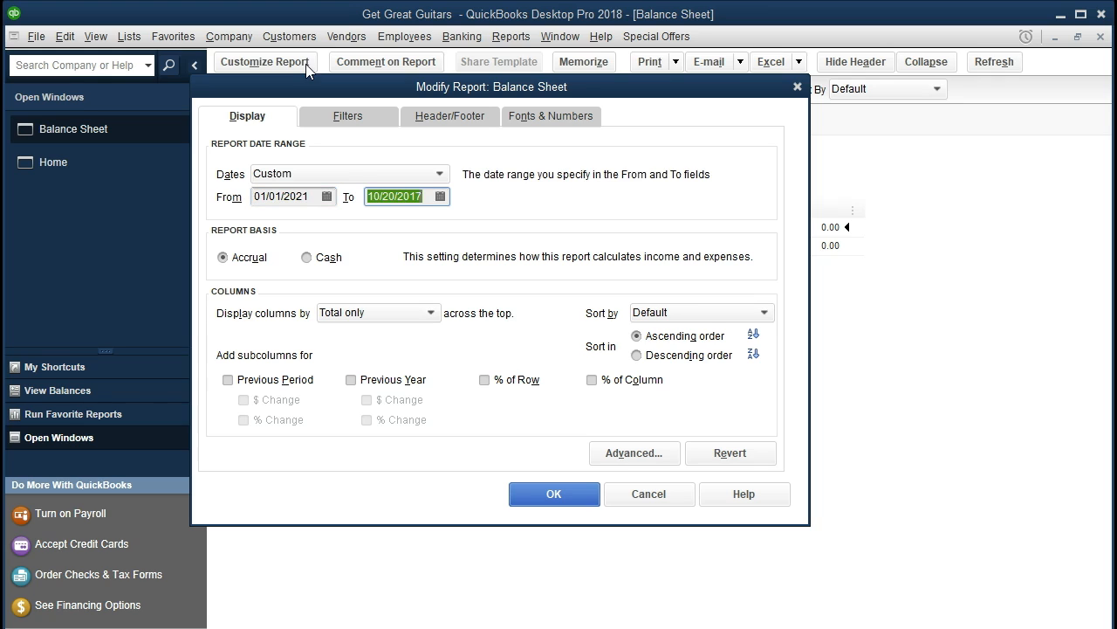
{"action": "type", "text": "022821"}
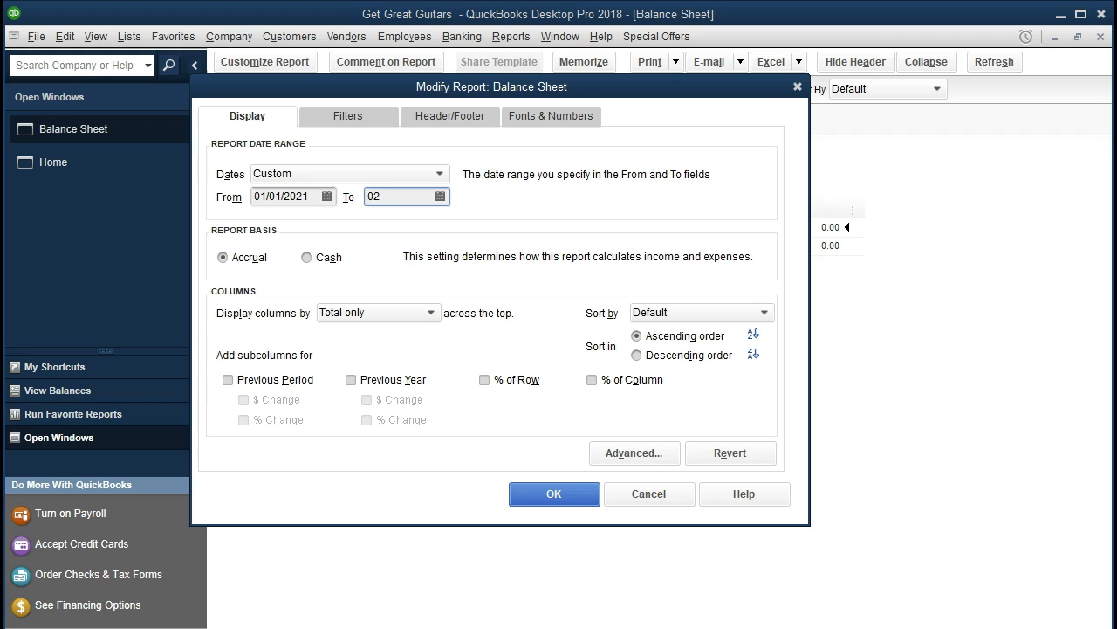
{"action": "key", "text": "Tab"}
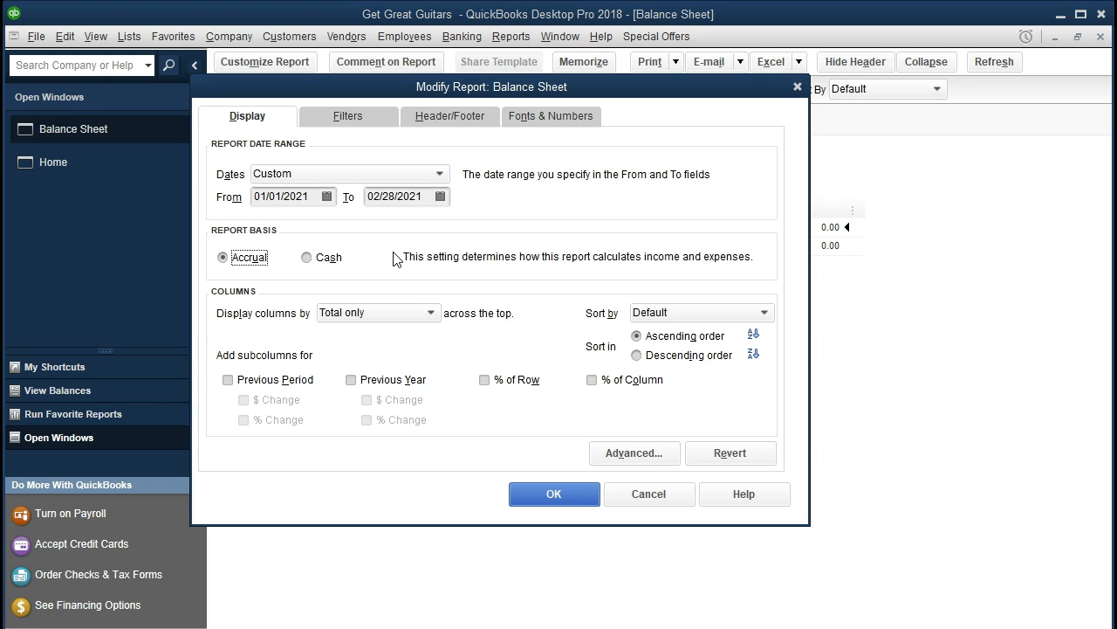
{"action": "left_click", "coordinate": [554, 494]}
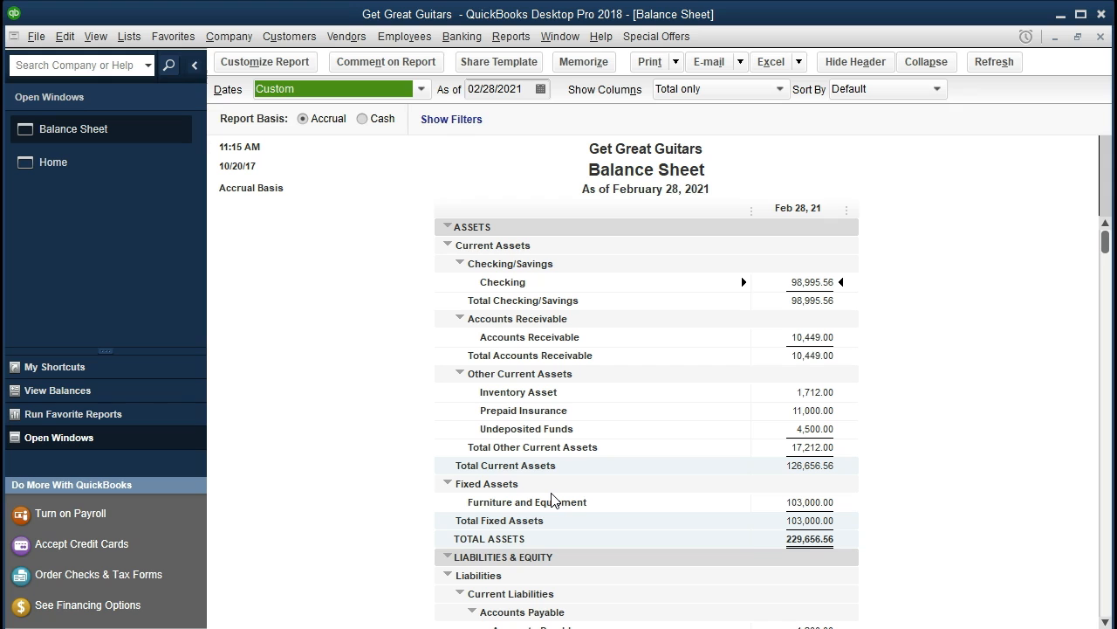
Review the liability and equity balances on the February balance sheet, including Loan Payable Current.
{"action": "scroll", "coordinate": [673, 500], "scroll_direction": "down", "scroll_amount": 4}
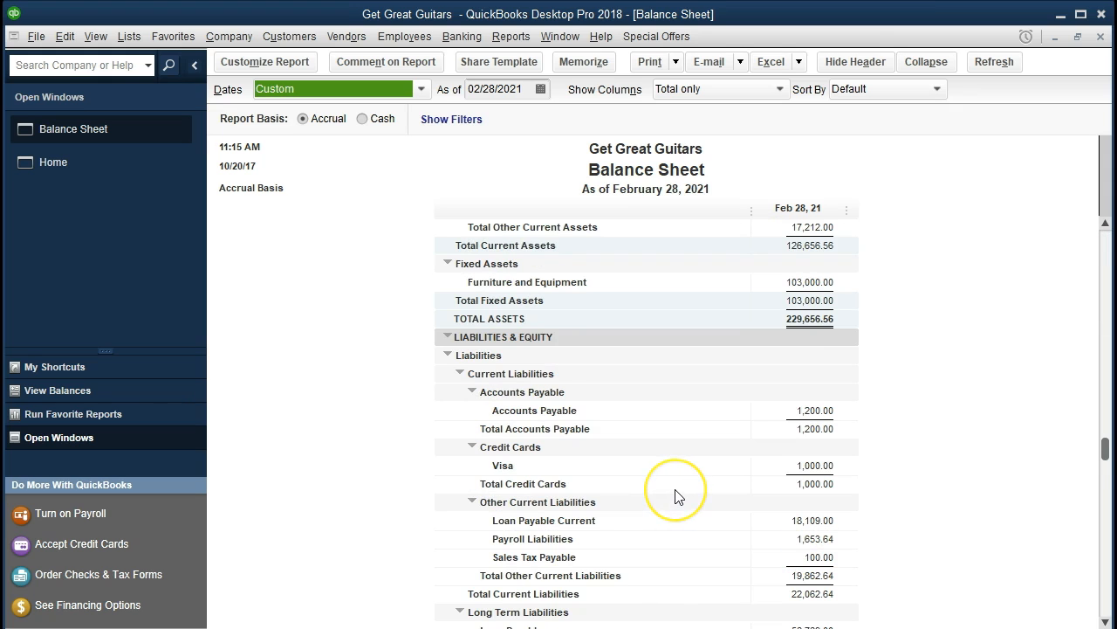
{"action": "scroll", "coordinate": [675, 496], "scroll_direction": "down", "scroll_amount": 1}
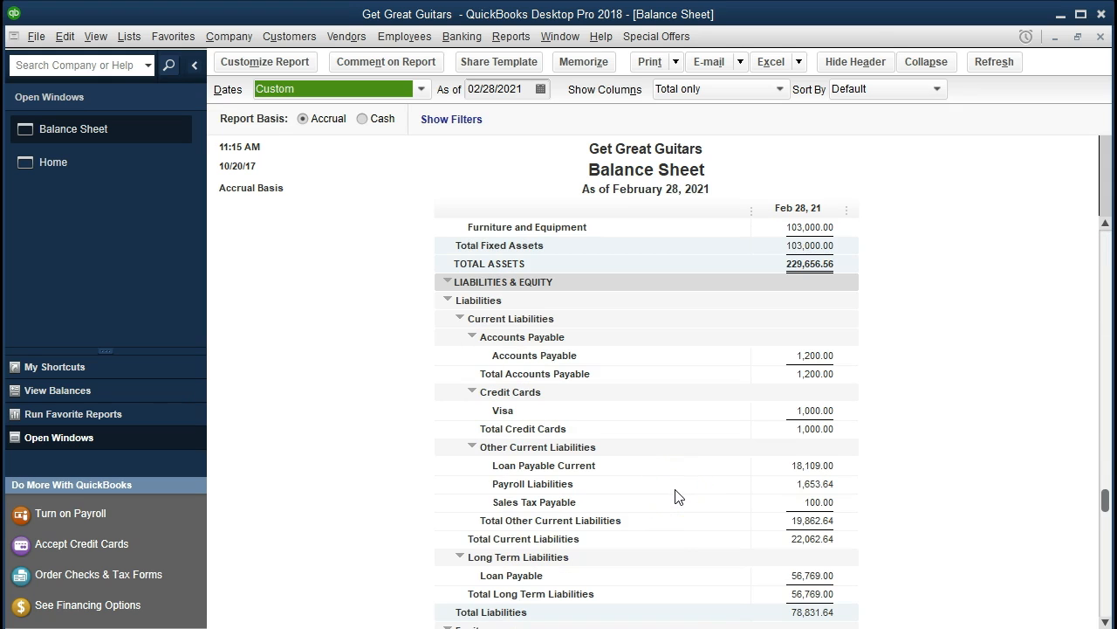
{"action": "left_click", "coordinate": [785, 461]}
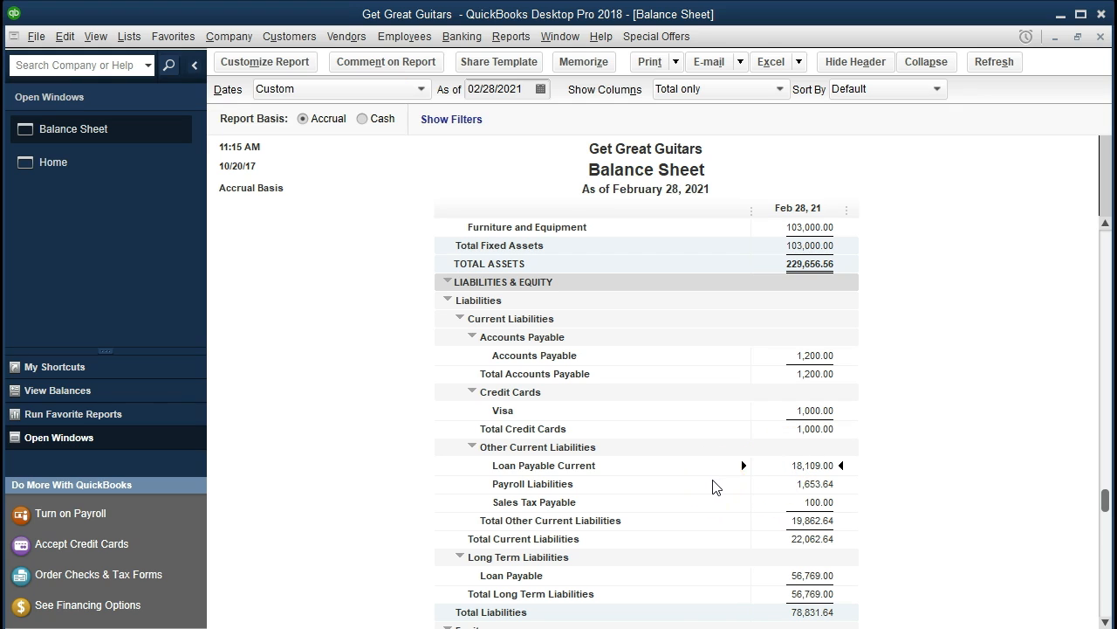
{"action": "scroll", "coordinate": [713, 487], "scroll_direction": "down", "scroll_amount": 2}
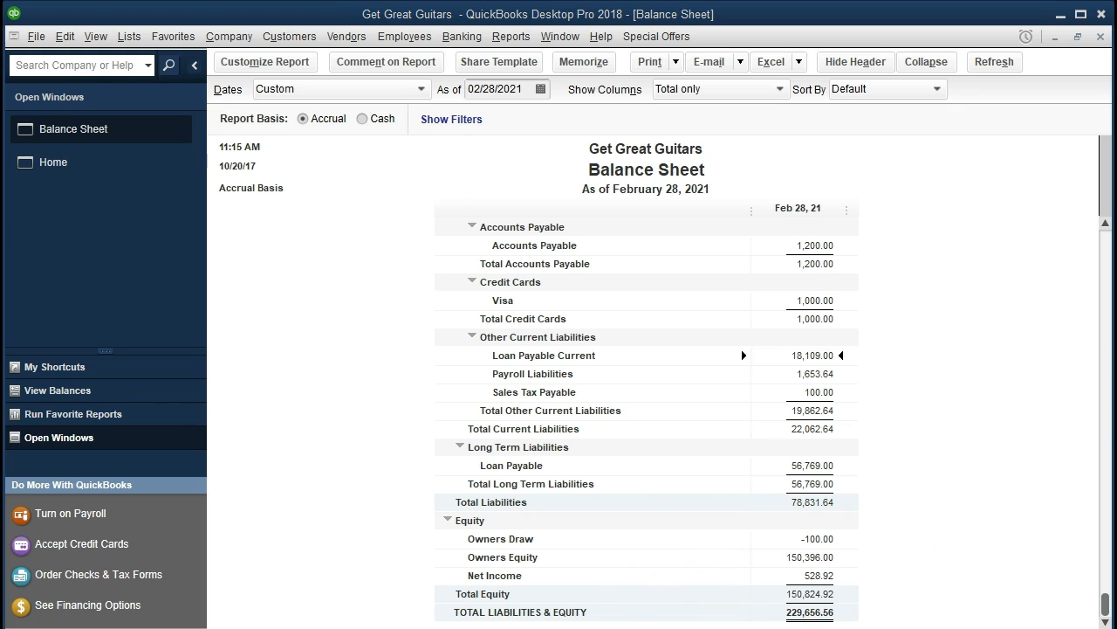
Switch to the Loan Payments workbook and examine the Long Term schedule's second payment row.
{"action": "key", "text": "alt+Tab"}
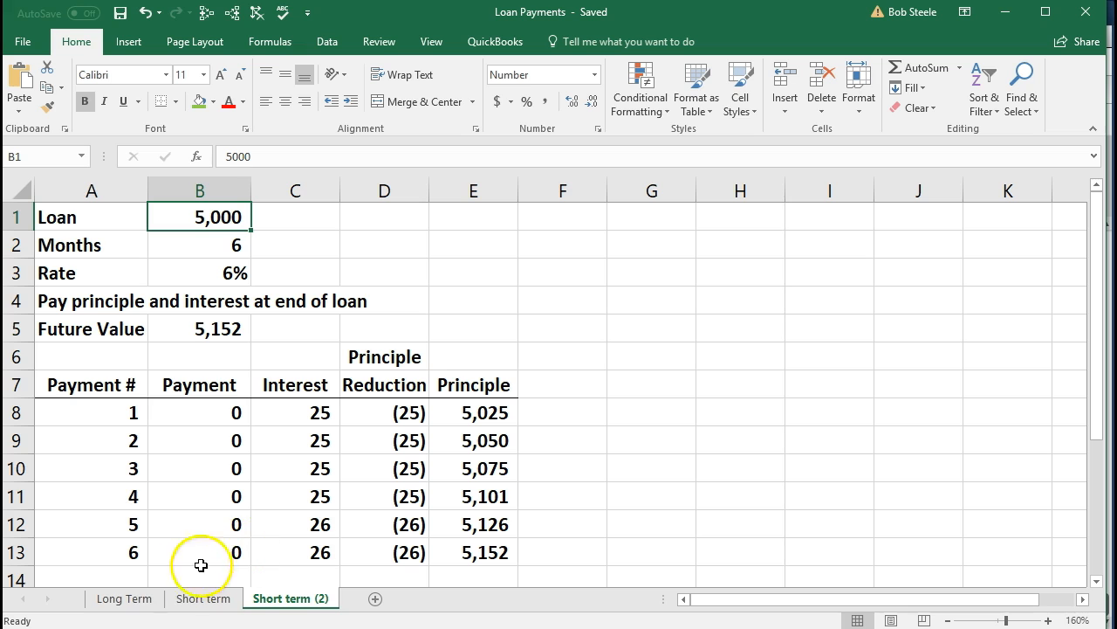
{"action": "left_click", "coordinate": [124, 599]}
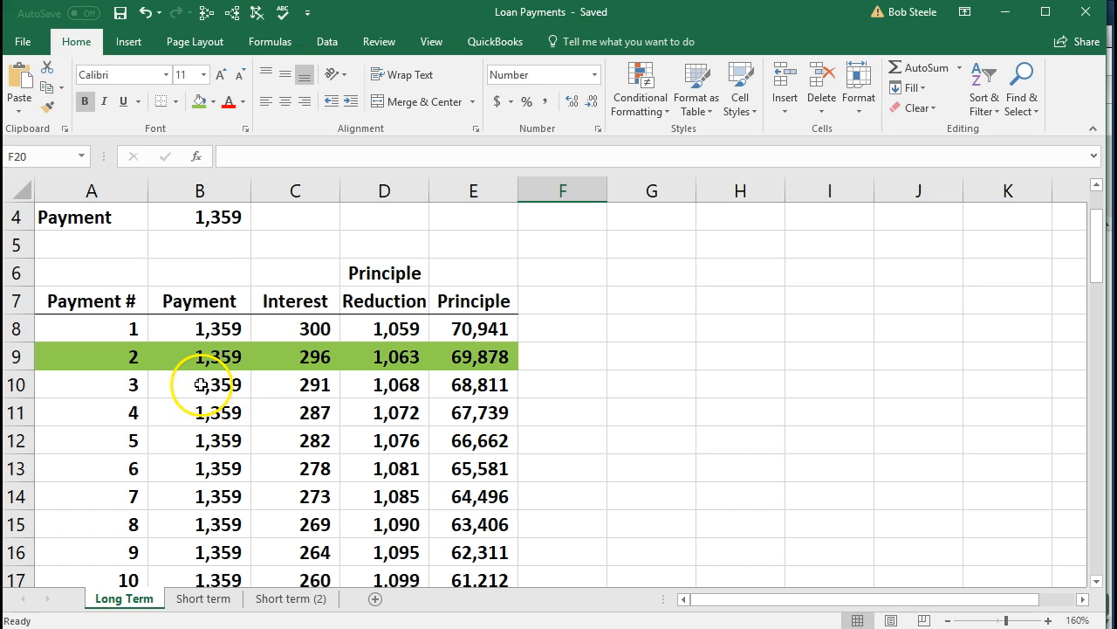
{"action": "left_click", "coordinate": [450, 356]}
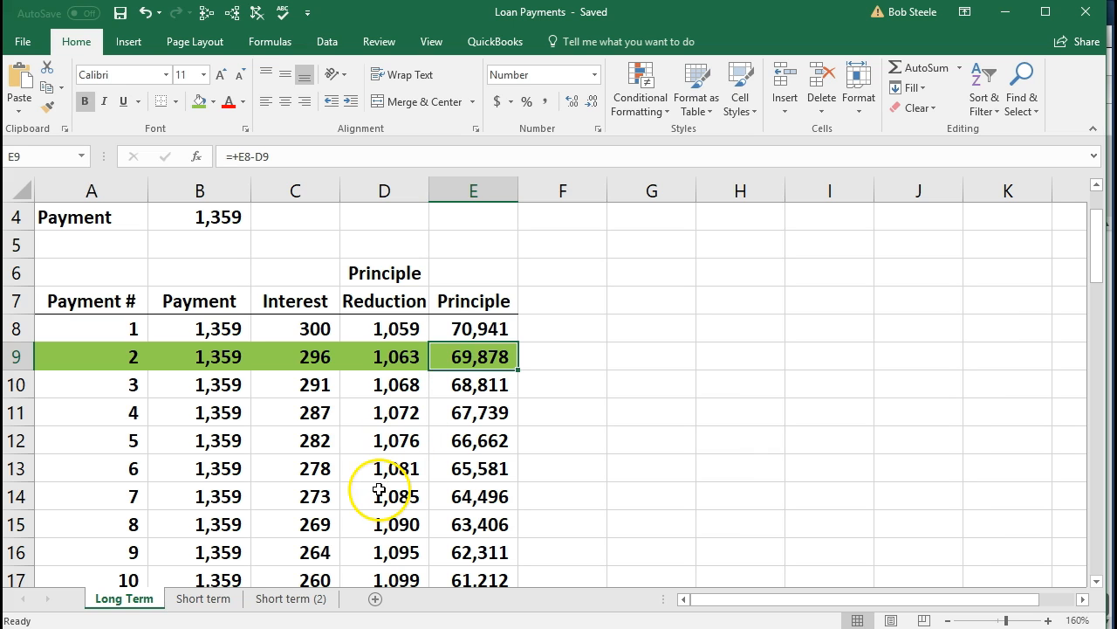
Examine the Short term (2) sheet's loan inputs, future value formula and monthly interest formulas.
{"action": "left_click", "coordinate": [315, 599]}
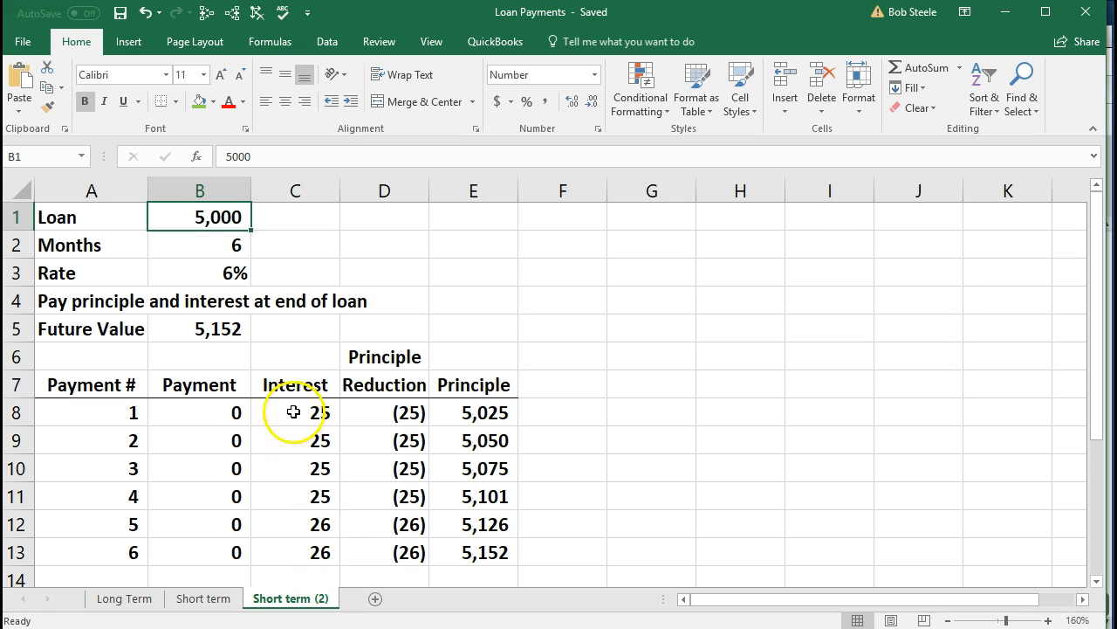
{"action": "left_click", "coordinate": [231, 330]}
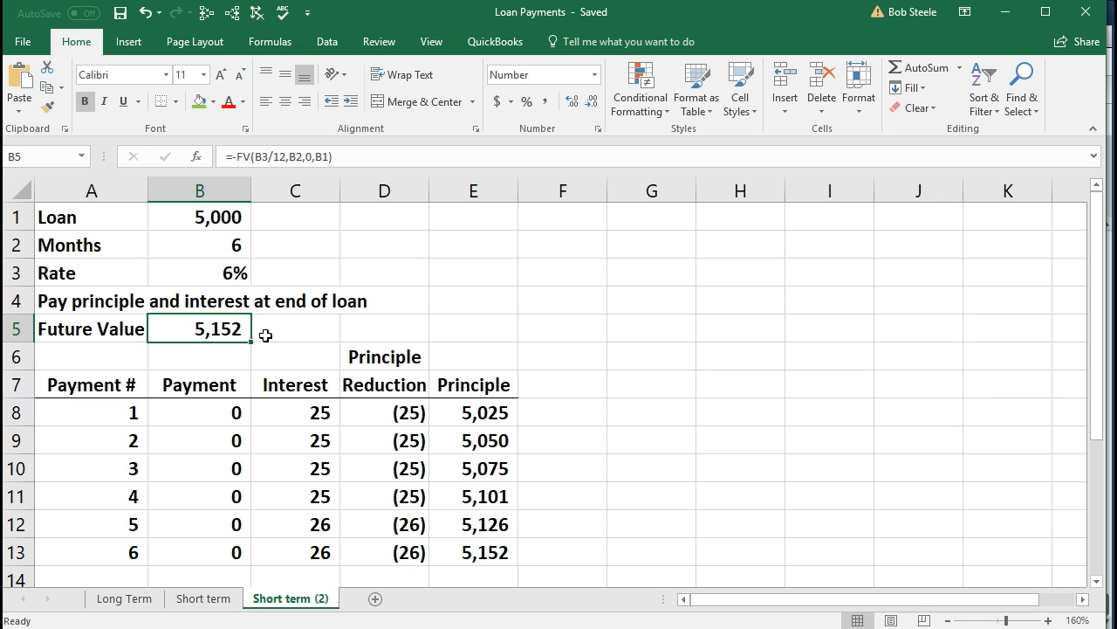
{"action": "left_click", "coordinate": [218, 219]}
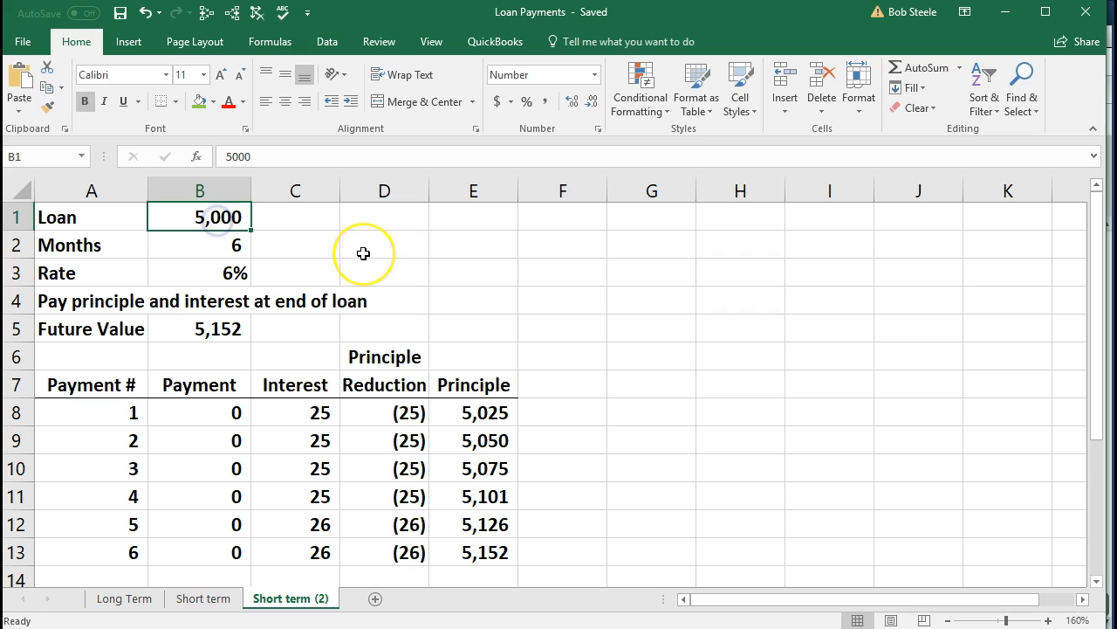
{"action": "left_click", "coordinate": [246, 274]}
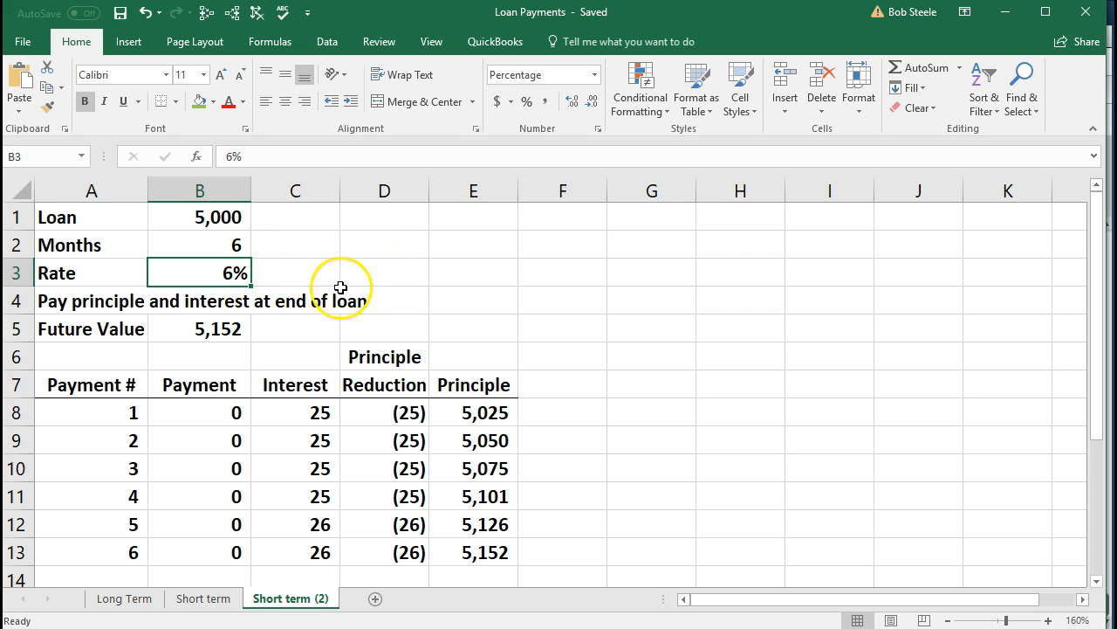
{"action": "left_click", "coordinate": [225, 325]}
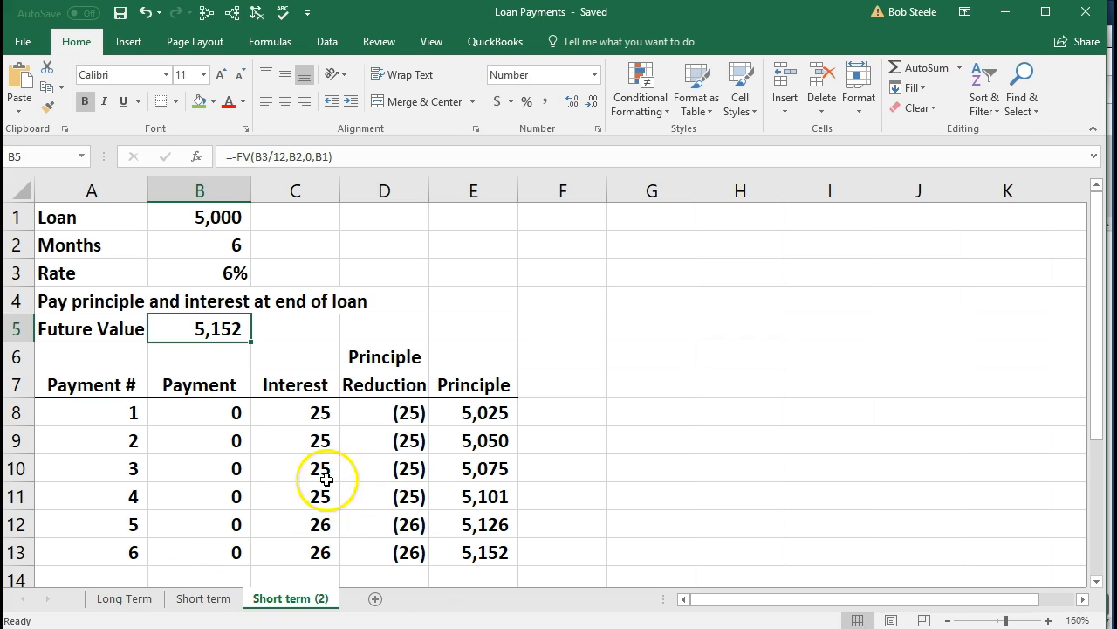
{"action": "left_click", "coordinate": [124, 416]}
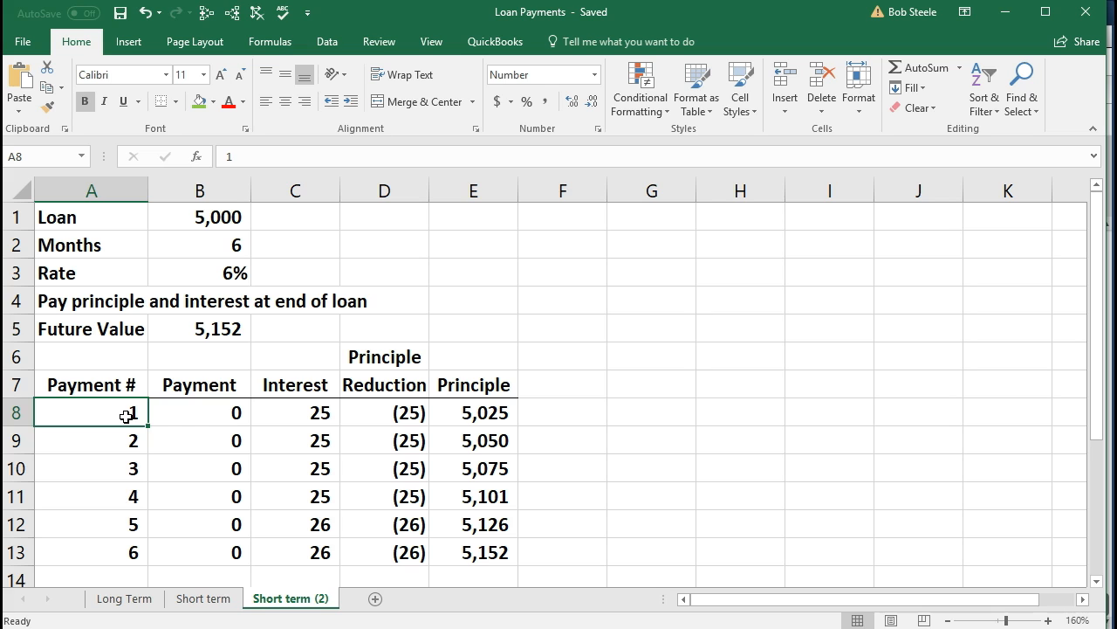
{"action": "left_click", "coordinate": [259, 416]}
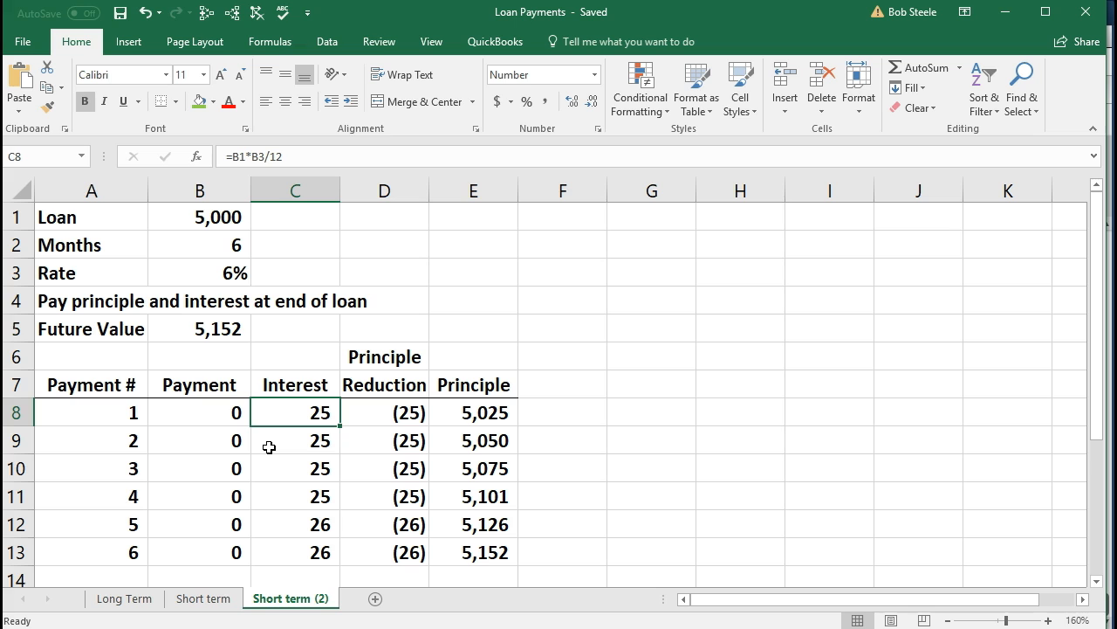
{"action": "left_click", "coordinate": [444, 418]}
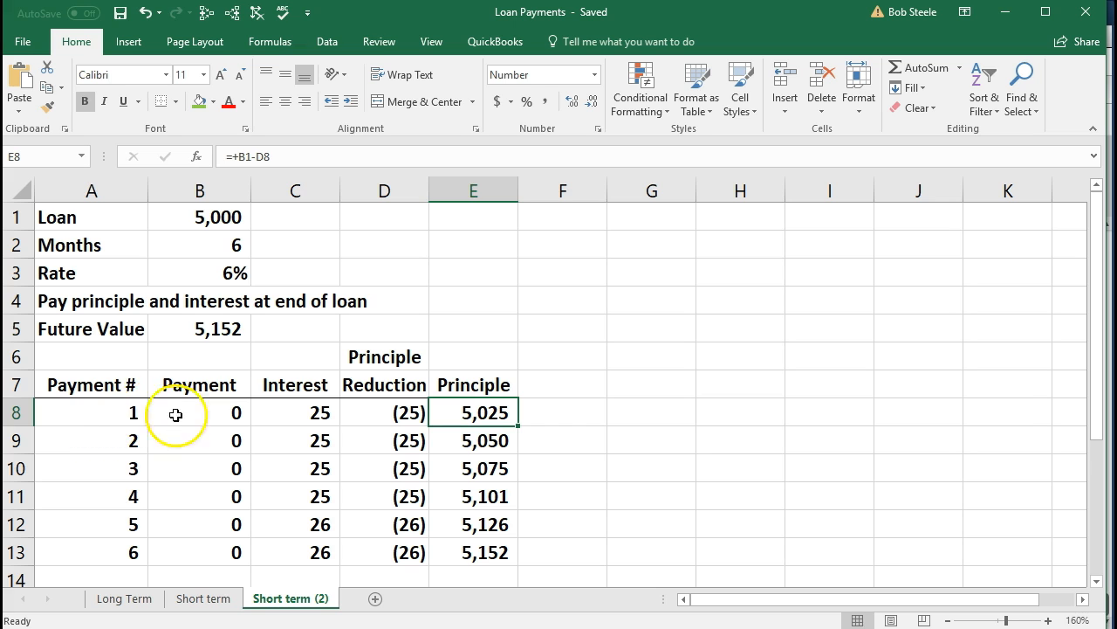
{"action": "left_click", "coordinate": [225, 327]}
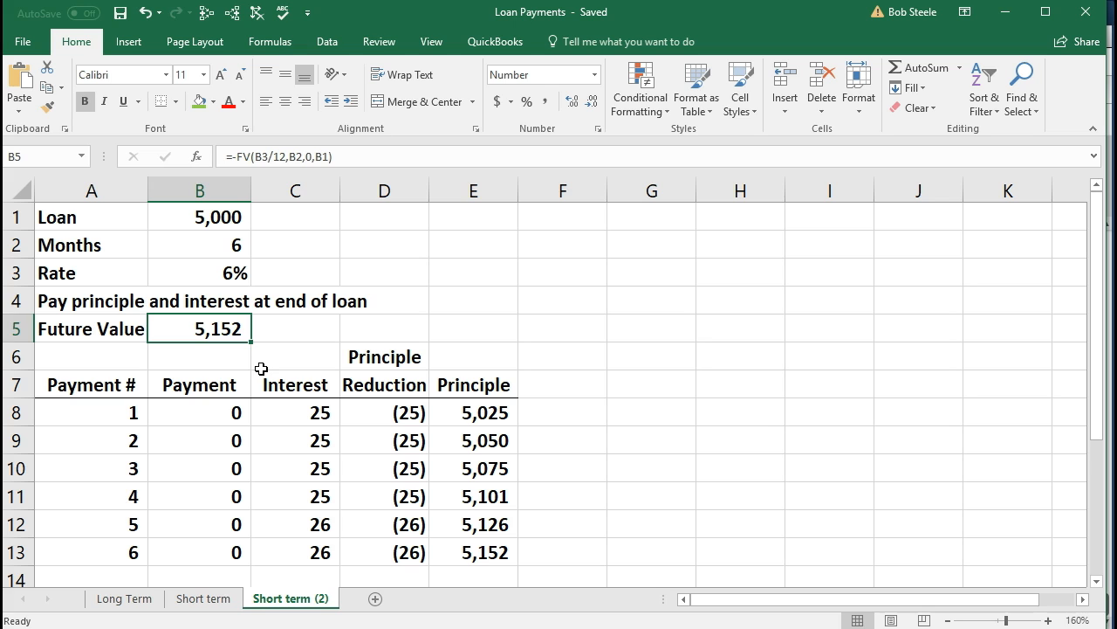
{"action": "left_click_drag", "start_coordinate": [283, 412], "coordinate": [300, 543]}
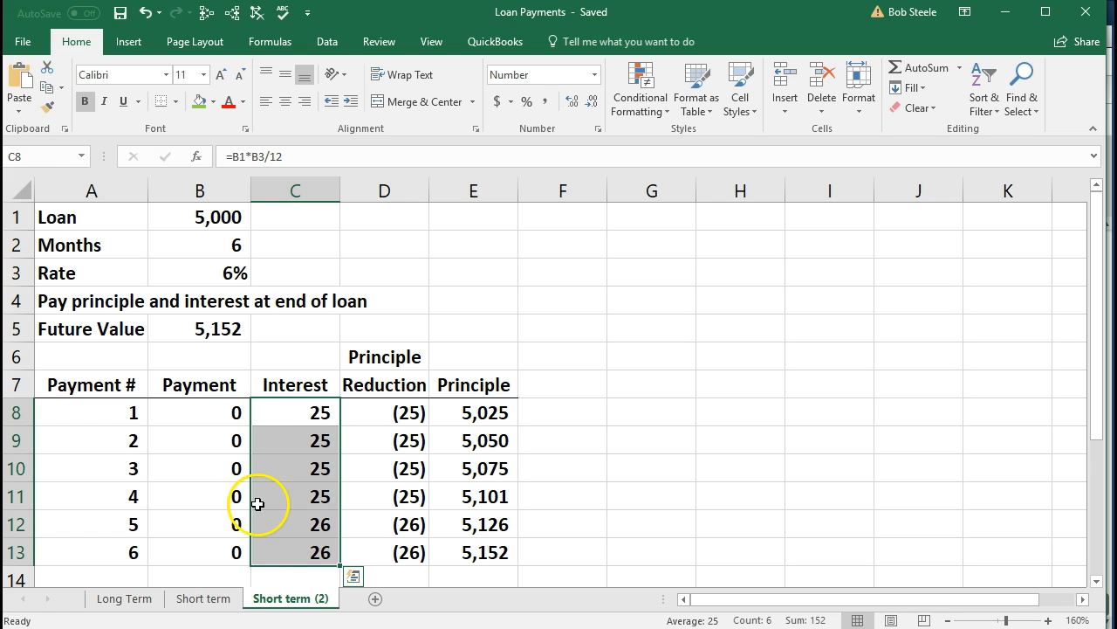
{"action": "left_click", "coordinate": [282, 422]}
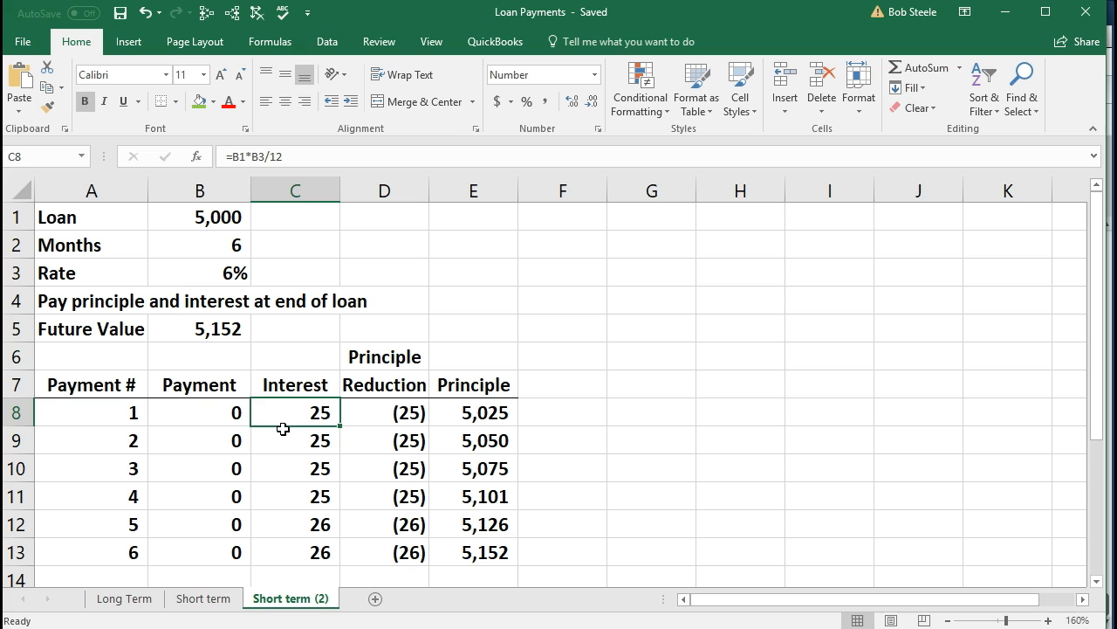
Highlight the first month's interest cell in the Short term (2) schedule with a green fill.
{"action": "left_click", "coordinate": [271, 408]}
{"action": "right_click", "coordinate": [272, 409]}
{"action": "left_click", "coordinate": [341, 456]}
{"action": "left_click", "coordinate": [440, 542]}
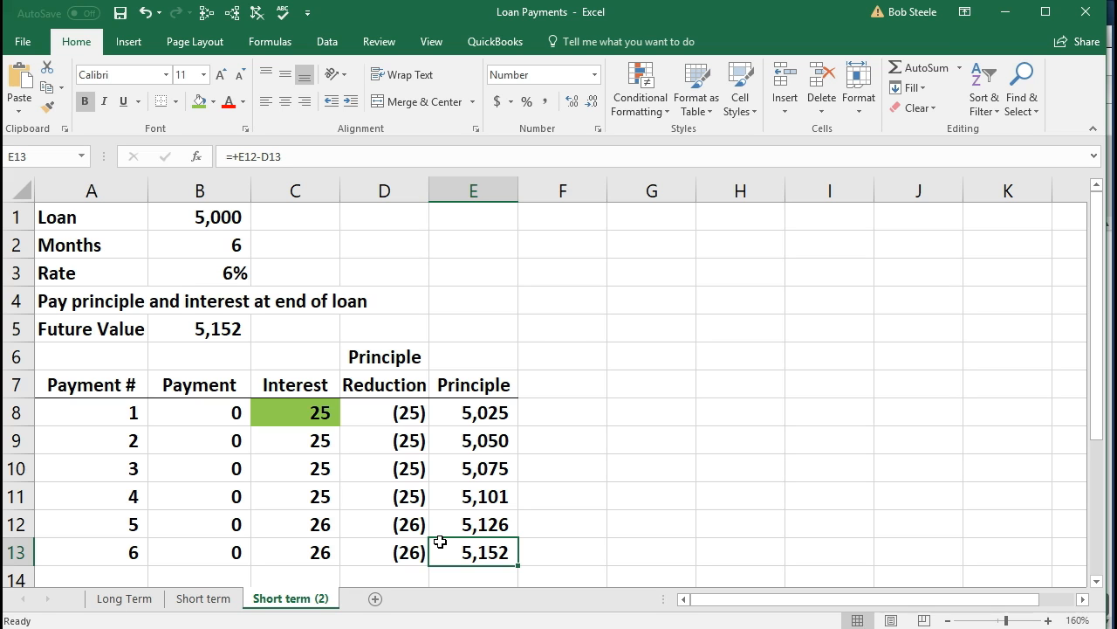
Switch back to QuickBooks and review the liabilities section of the February balance sheet.
{"action": "left_click", "coordinate": [1005, 17]}
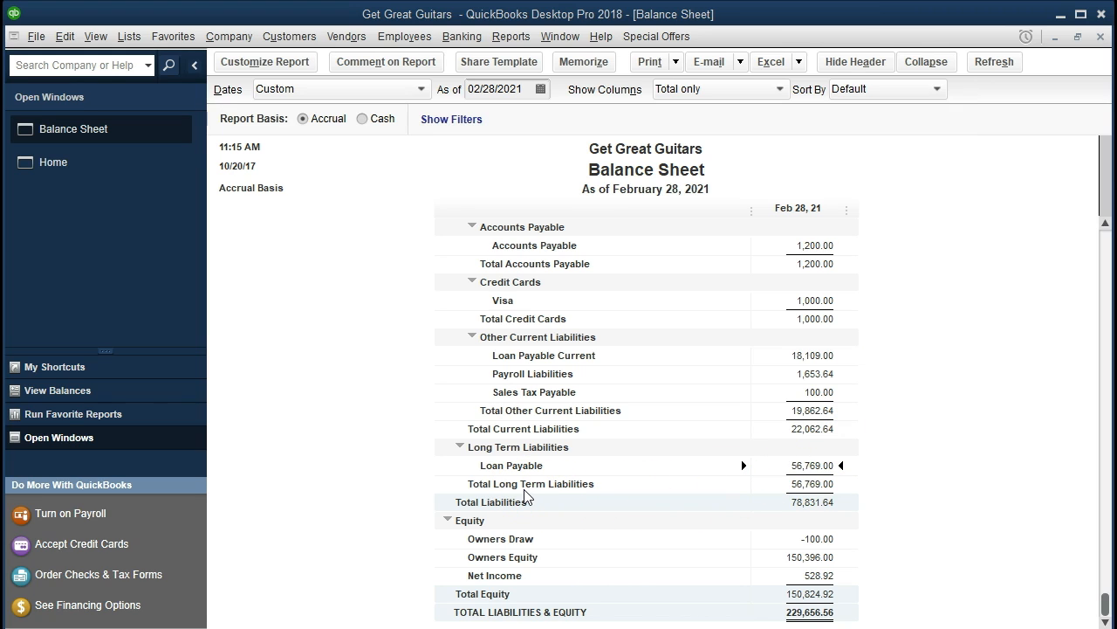
{"action": "scroll", "coordinate": [502, 524], "scroll_direction": "up", "scroll_amount": 1}
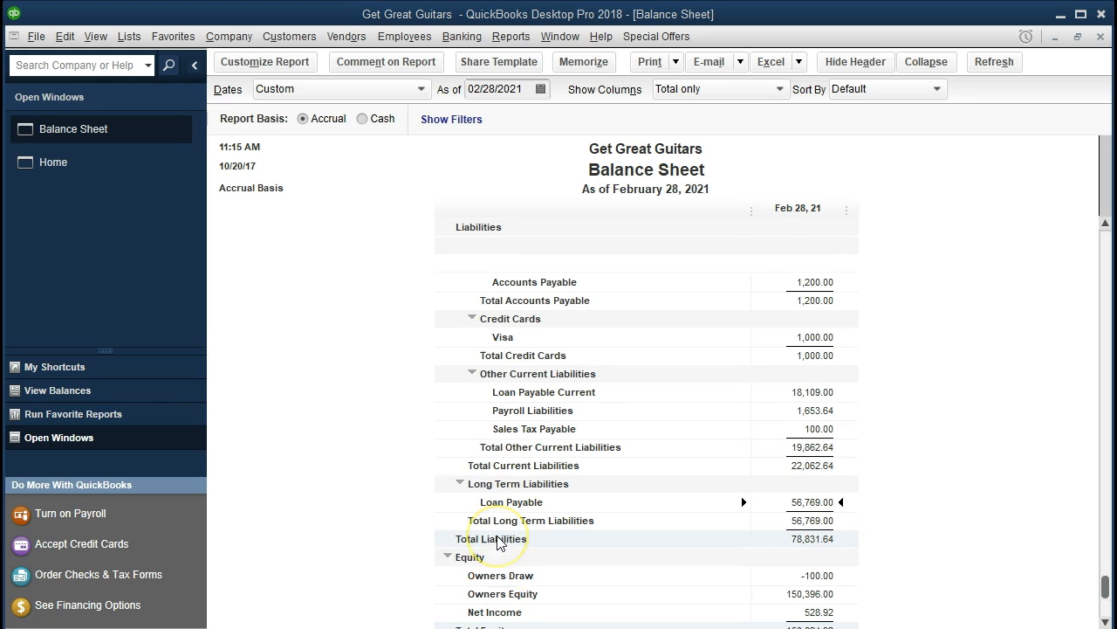
{"action": "scroll", "coordinate": [502, 543], "scroll_direction": "down", "scroll_amount": 1}
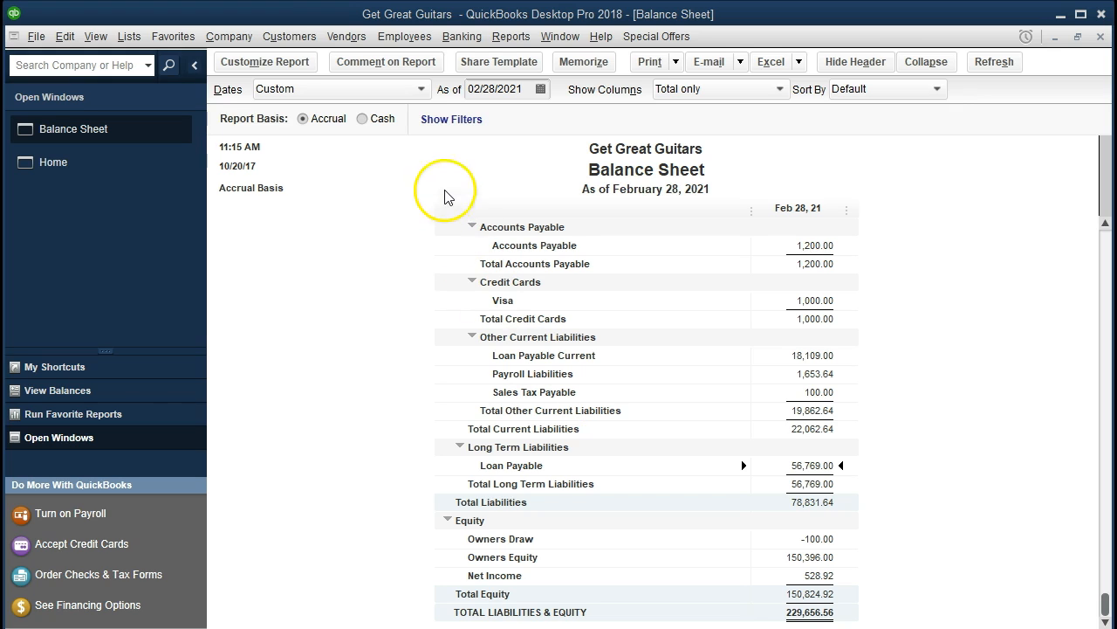
{"action": "left_click", "coordinate": [302, 38]}
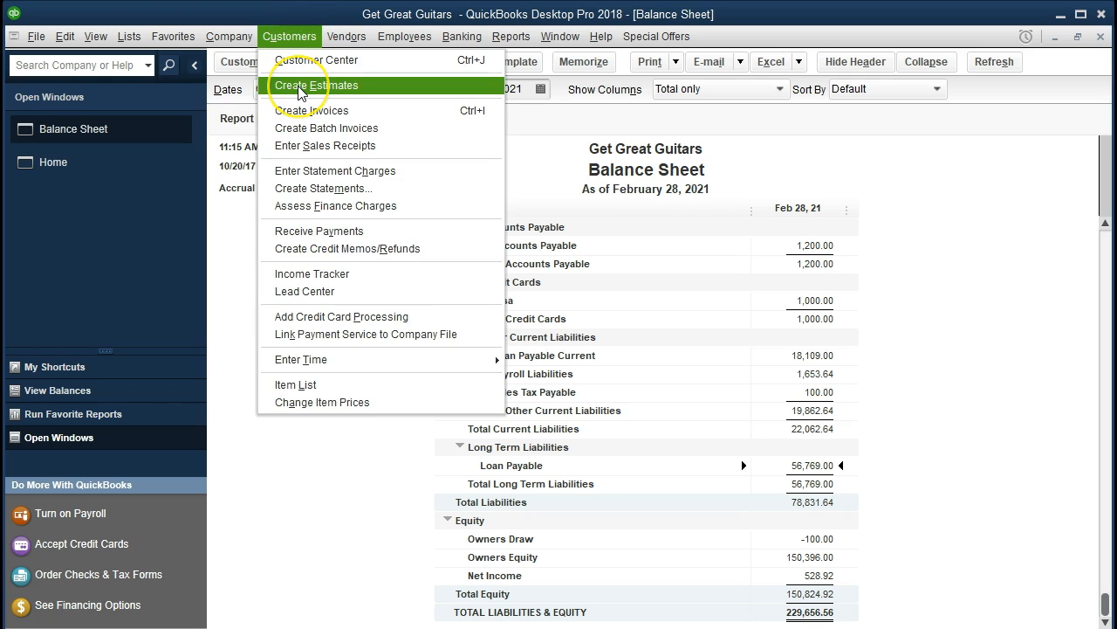
{"action": "mouse_move", "coordinate": [229, 36]}
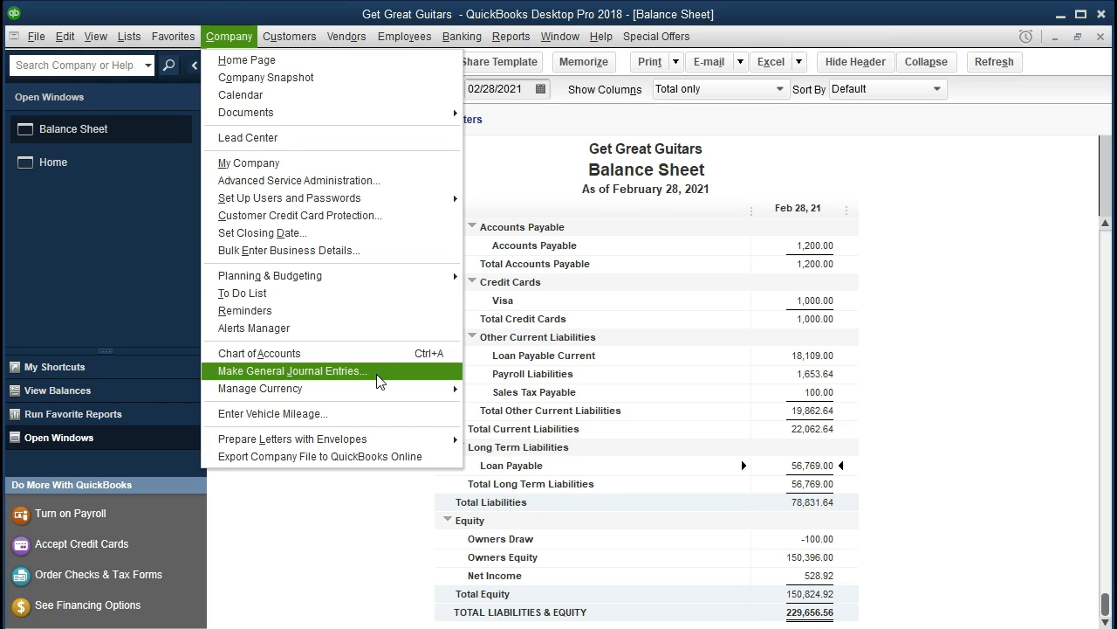
{"action": "left_click", "coordinate": [240, 36]}
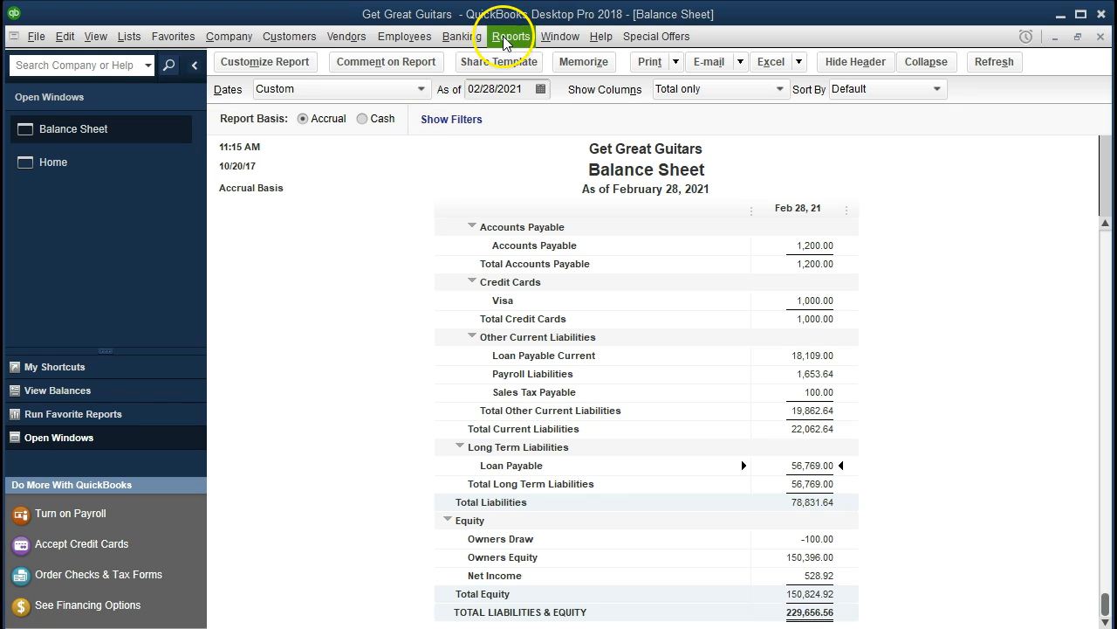
{"action": "left_click", "coordinate": [479, 39]}
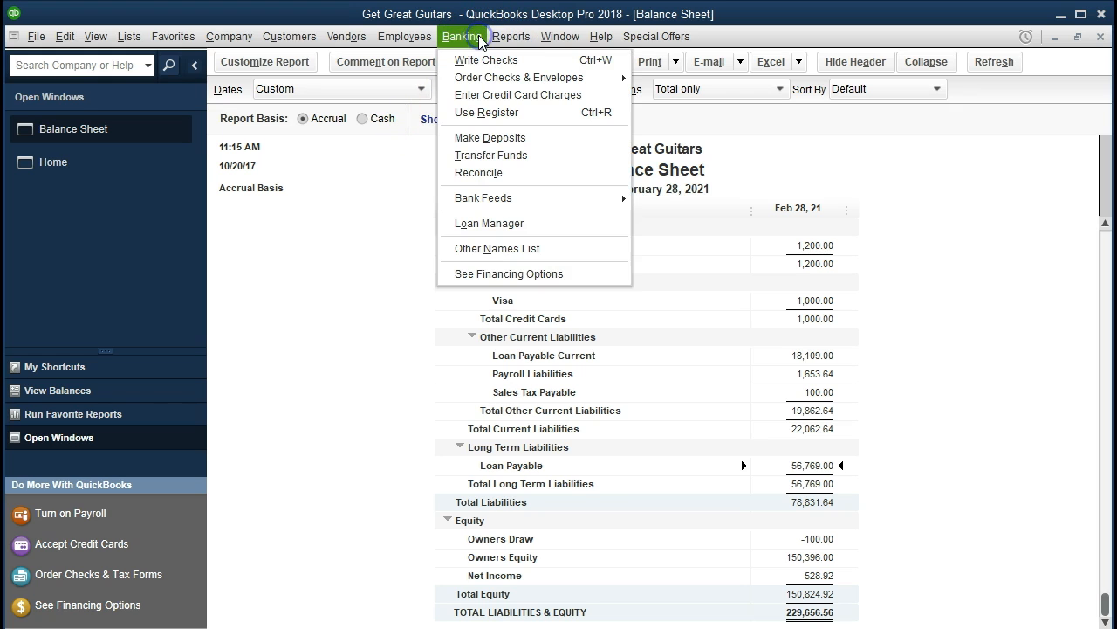
{"action": "left_click", "coordinate": [521, 113]}
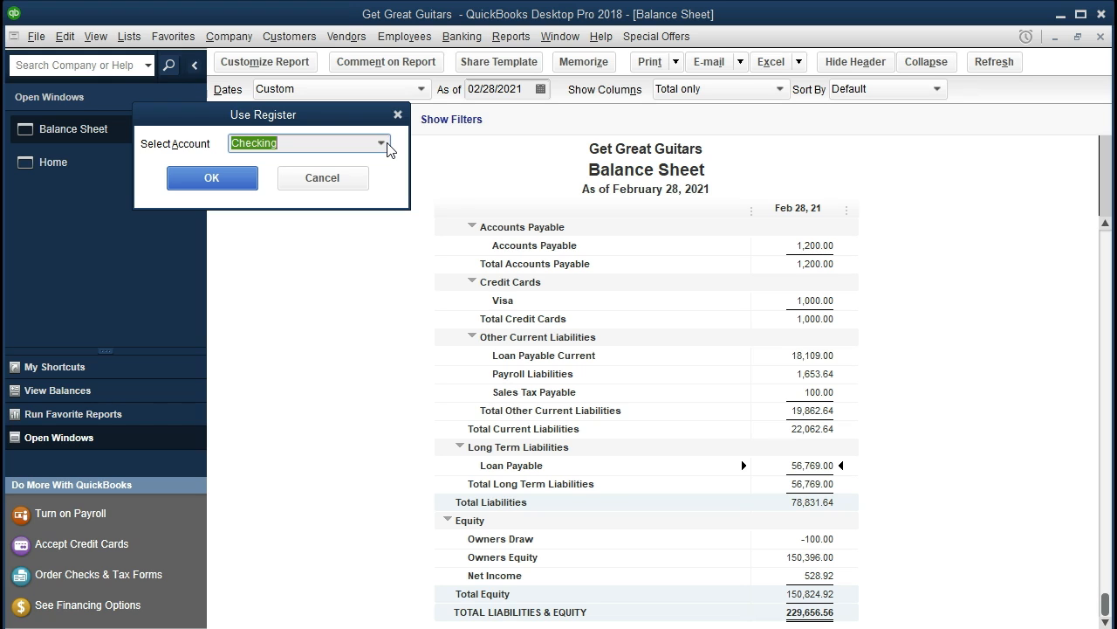
{"action": "left_click", "coordinate": [383, 144]}
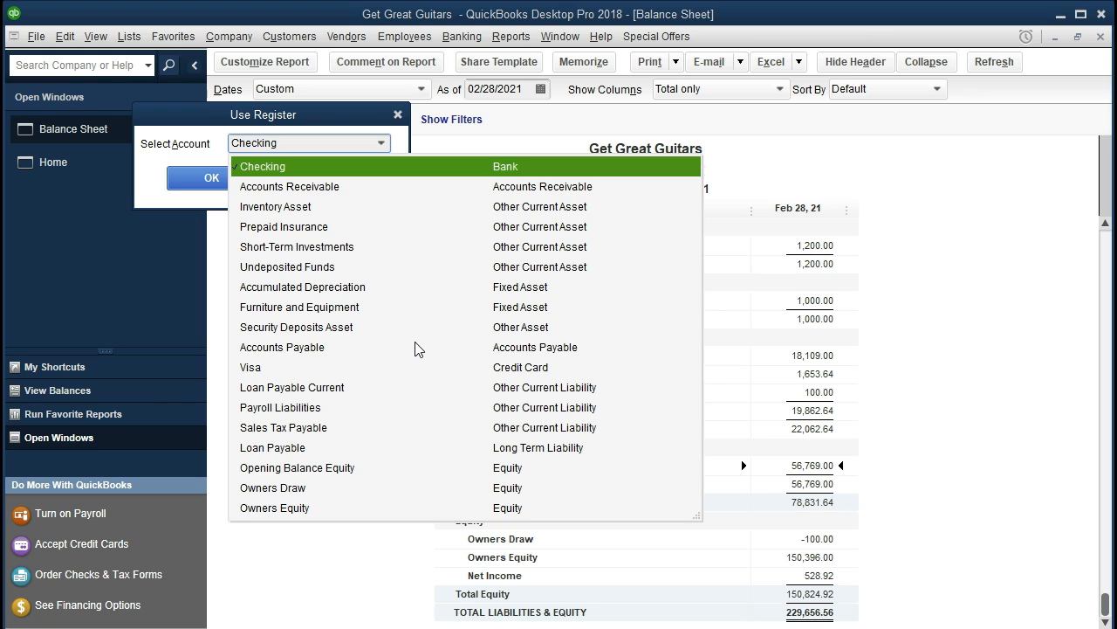
{"action": "left_click", "coordinate": [399, 114]}
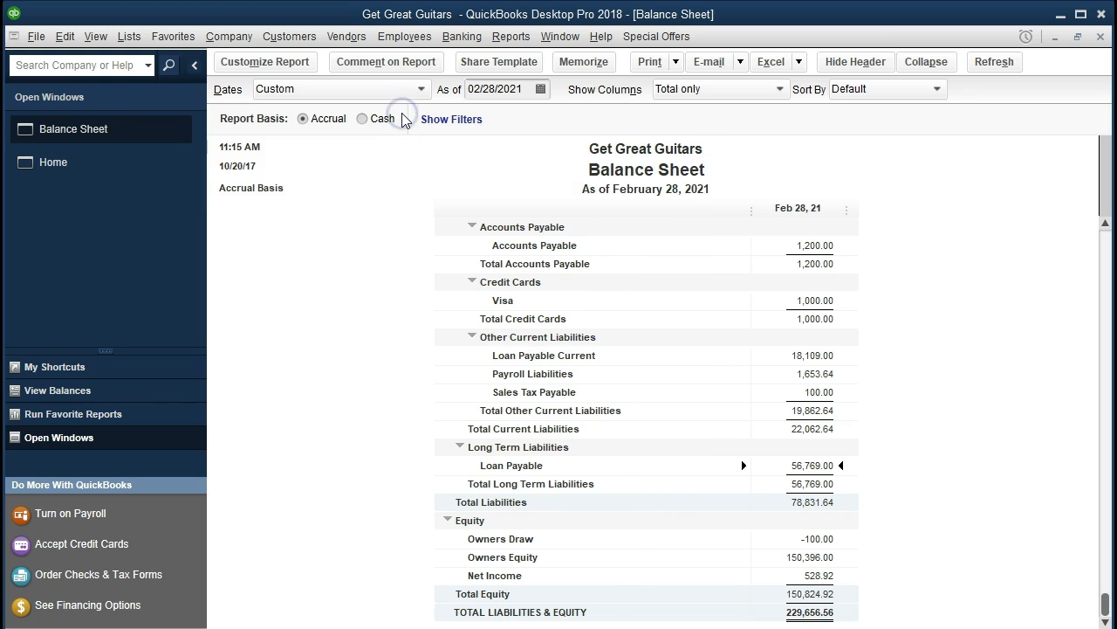
Create a new Other Current Liability account named Interest Payable in the chart of accounts.
{"action": "left_click", "coordinate": [138, 40]}
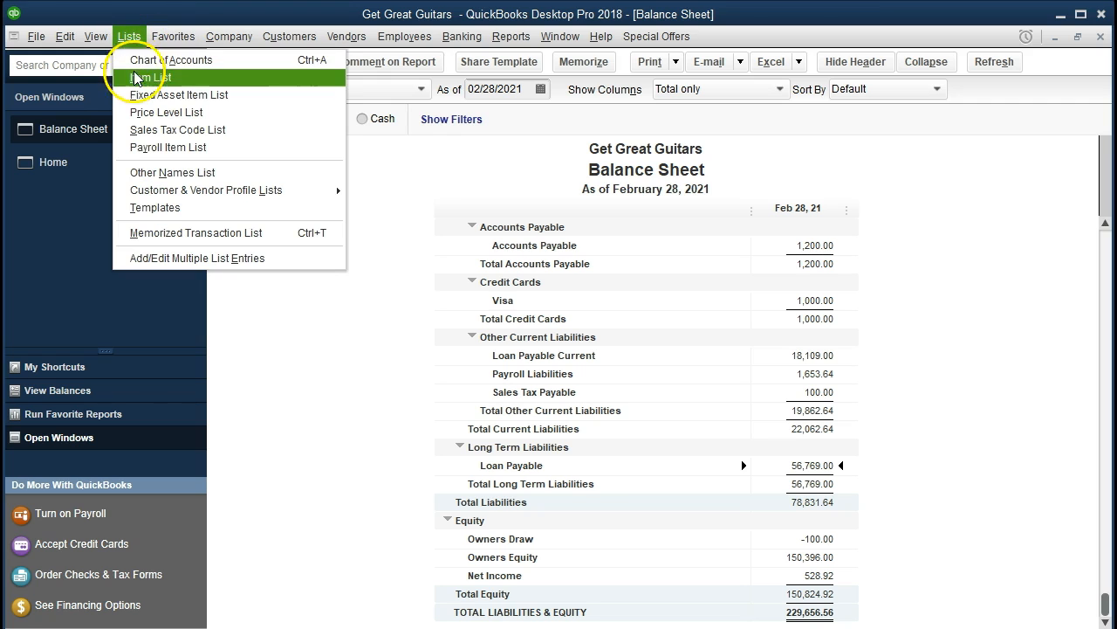
{"action": "left_click", "coordinate": [218, 72]}
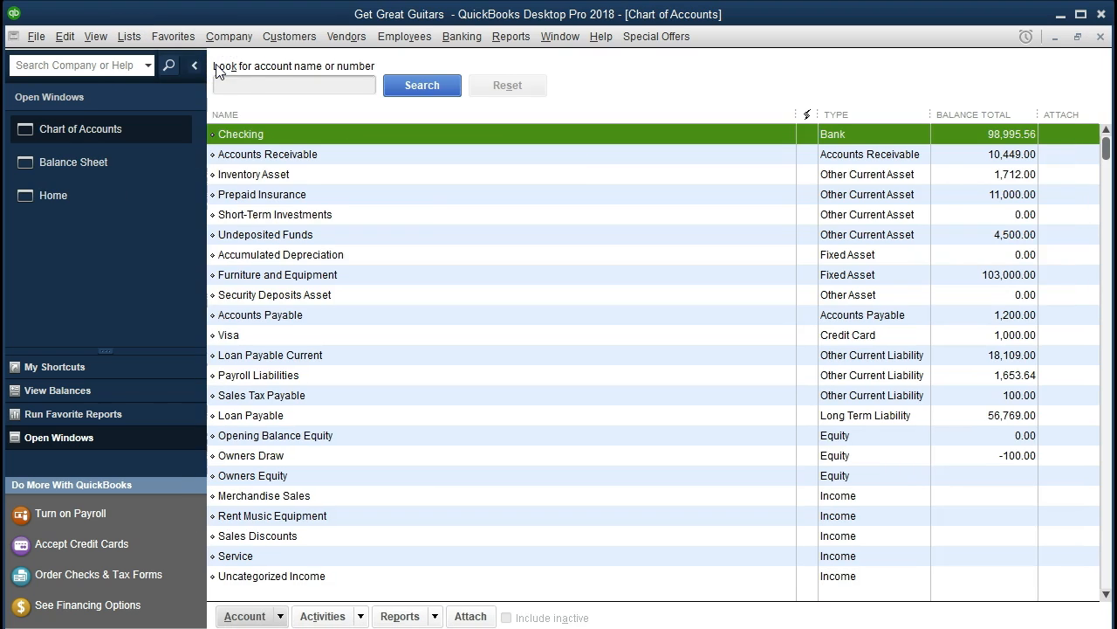
{"action": "left_click", "coordinate": [280, 615]}
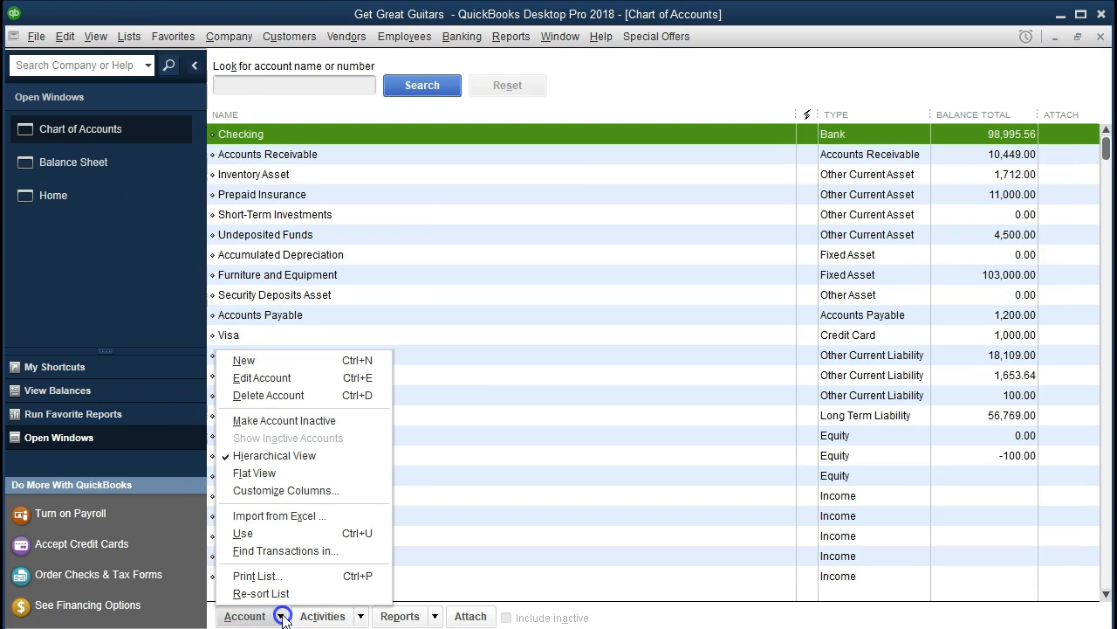
{"action": "left_click", "coordinate": [269, 361]}
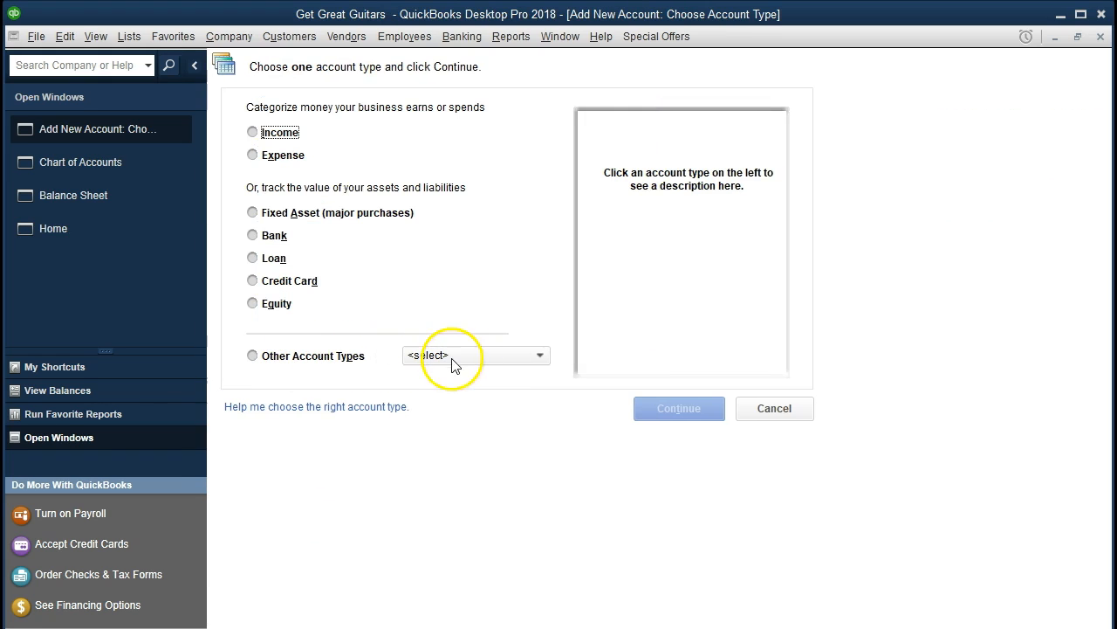
{"action": "left_click", "coordinate": [538, 358]}
{"action": "left_click", "coordinate": [539, 358]}
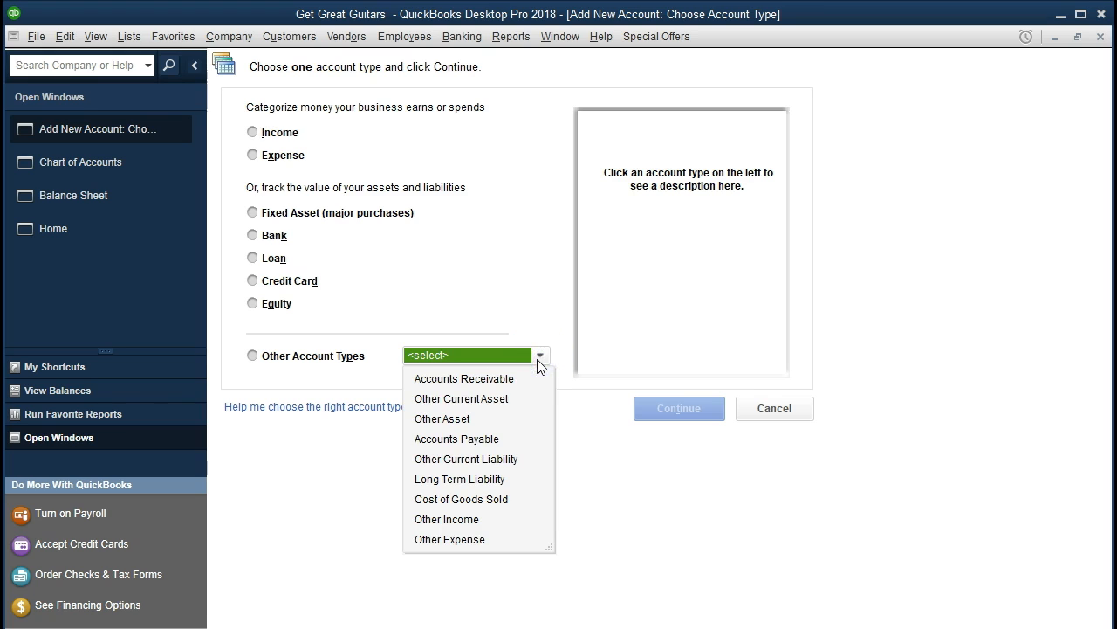
{"action": "left_click", "coordinate": [512, 461]}
{"action": "left_click", "coordinate": [641, 412]}
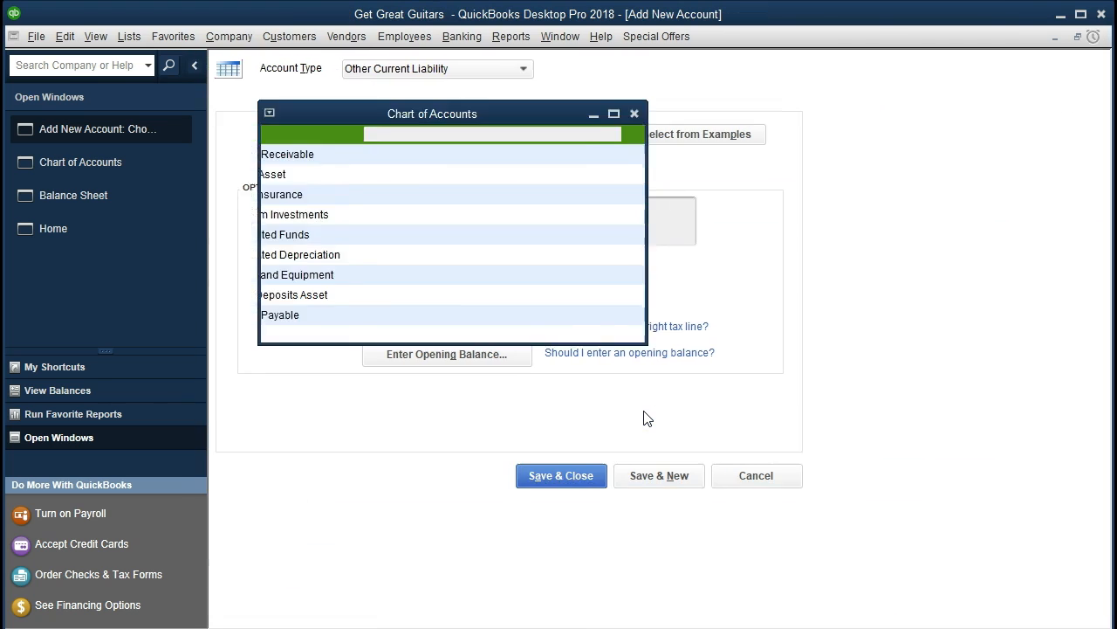
{"action": "type", "text": "Int"}
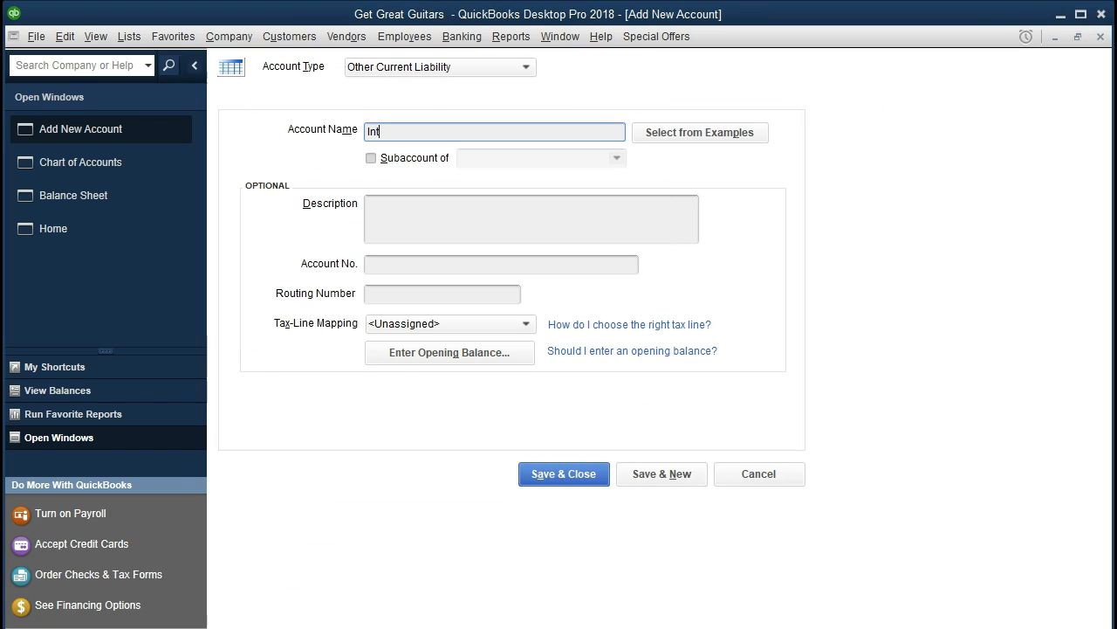
{"action": "type", "text": "erest Payable"}
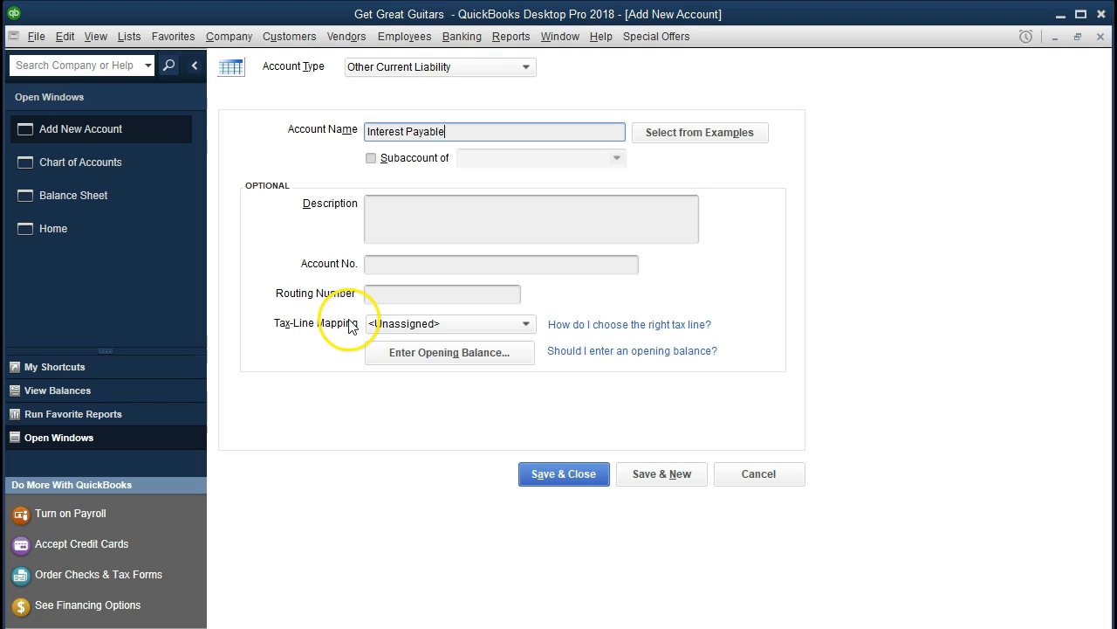
{"action": "left_click", "coordinate": [536, 480]}
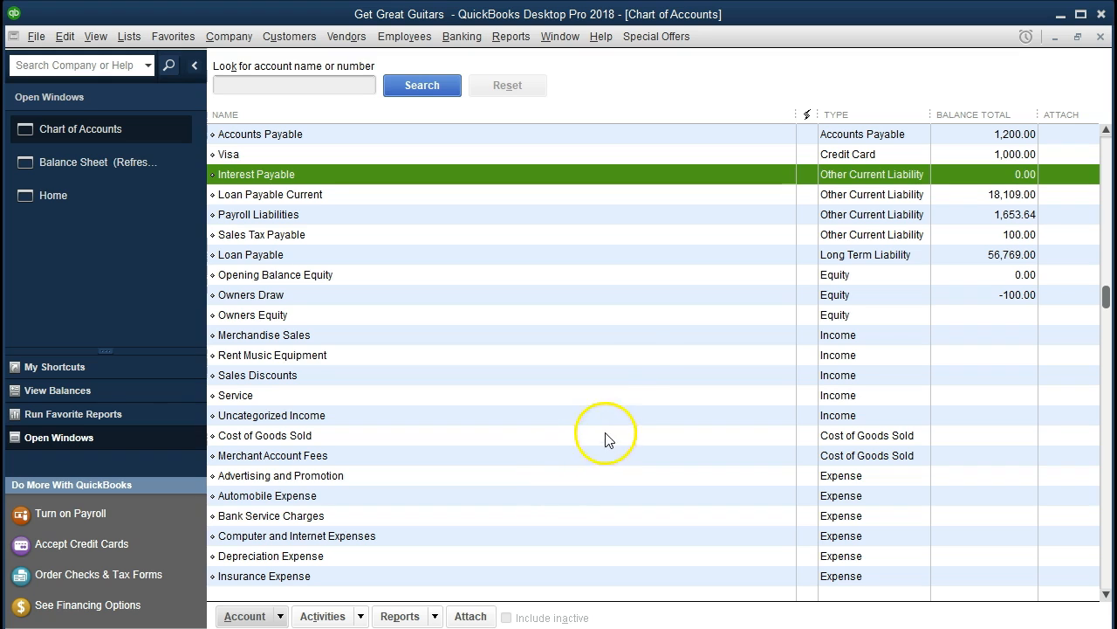
{"action": "left_click", "coordinate": [466, 39]}
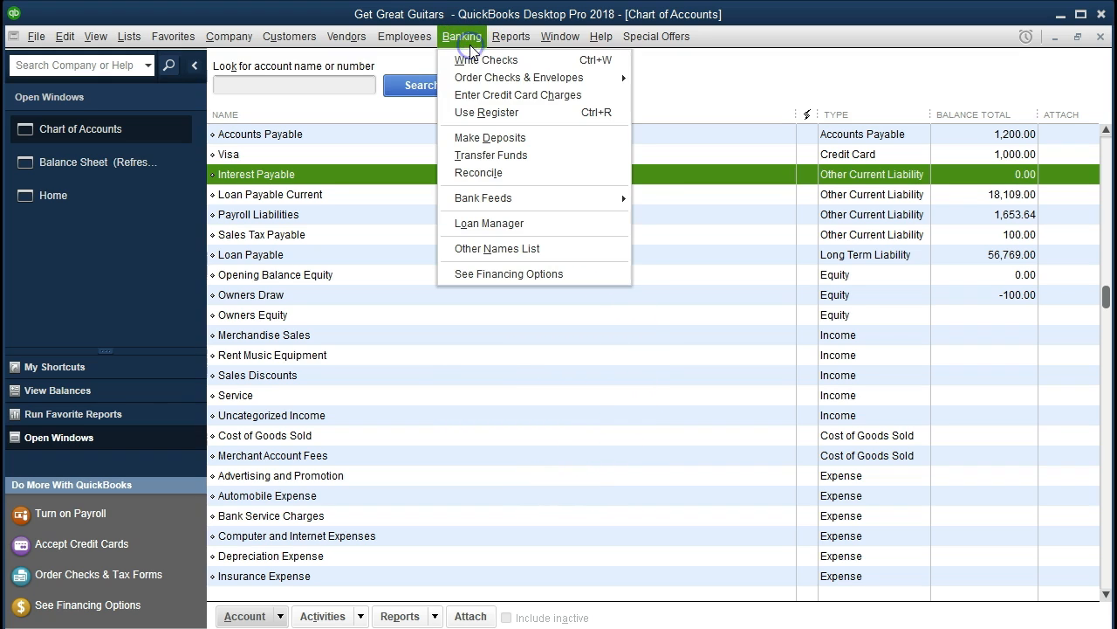
{"action": "left_click", "coordinate": [525, 117]}
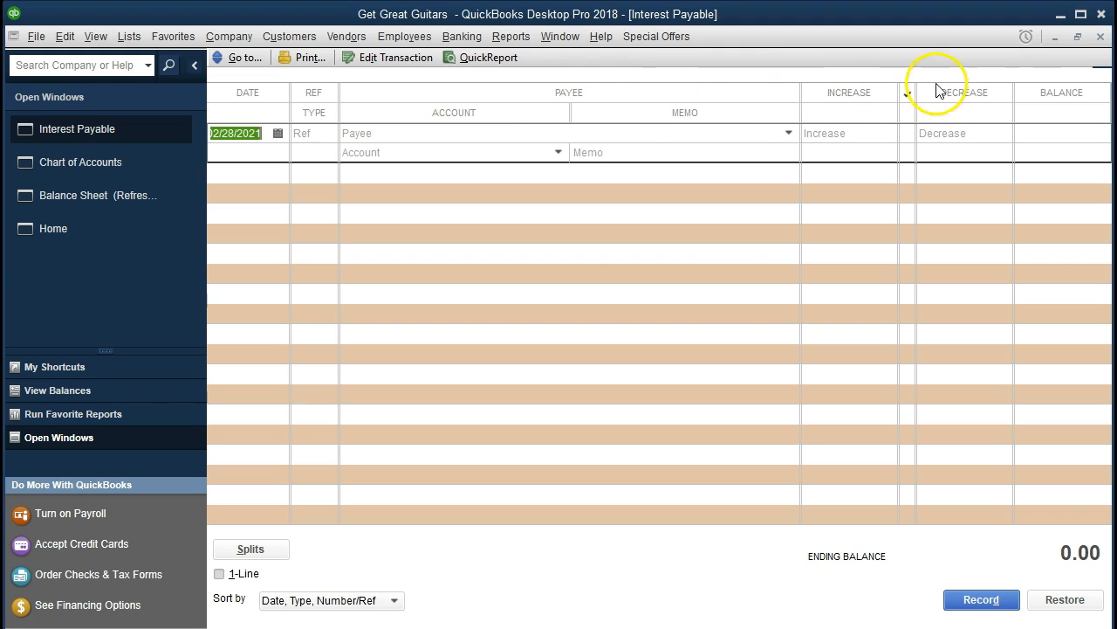
{"action": "left_click", "coordinate": [1101, 37]}
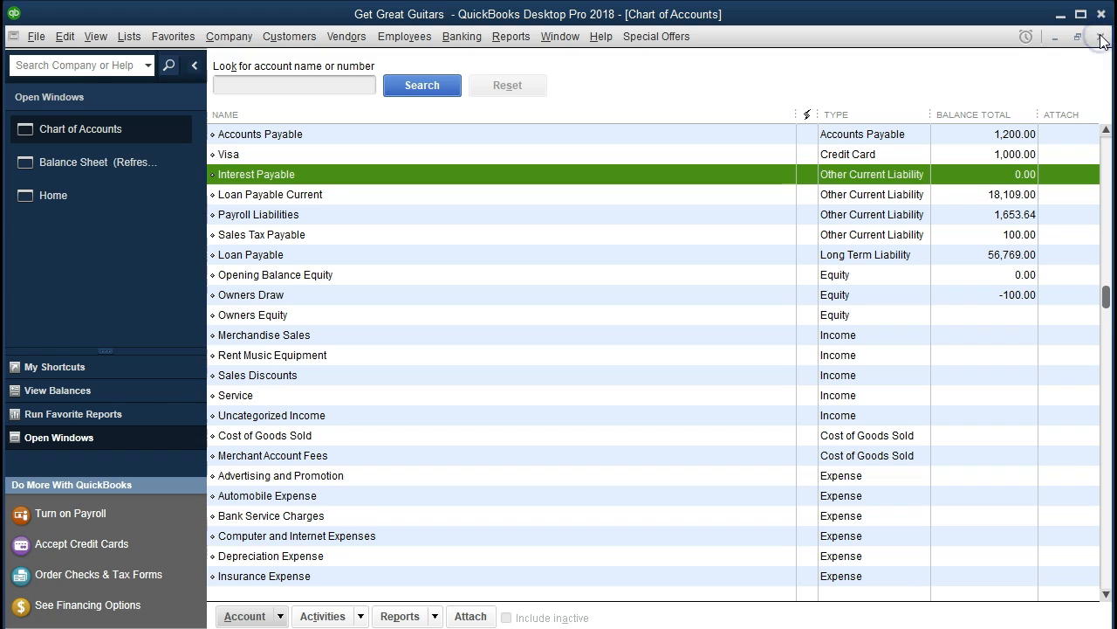
{"action": "left_click", "coordinate": [1101, 37]}
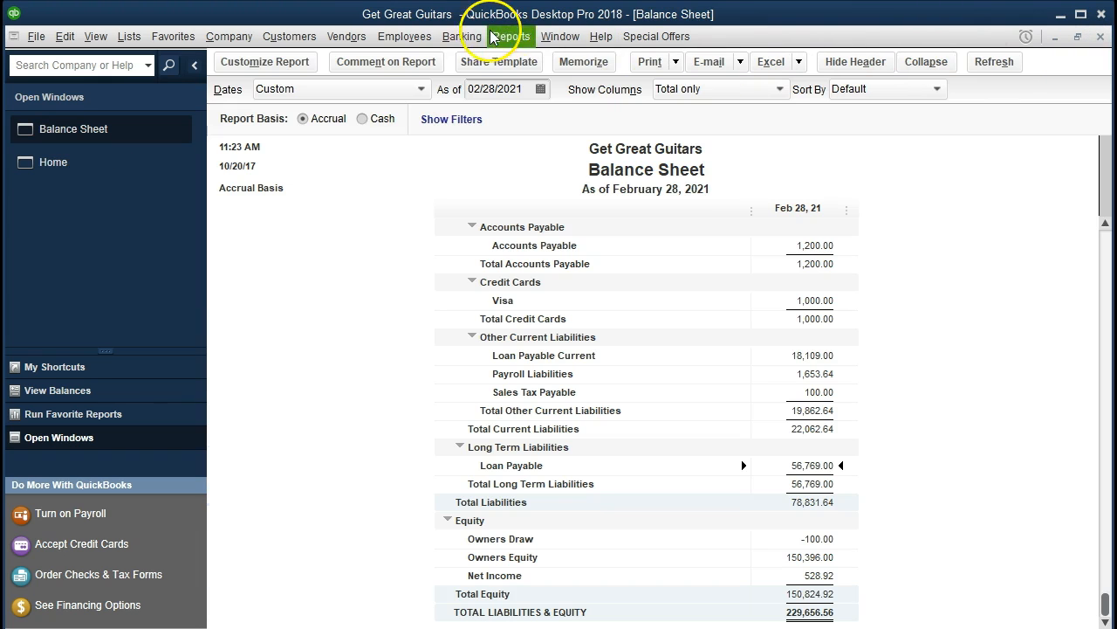
Open the account register for Interest Payable.
{"action": "left_click", "coordinate": [463, 36]}
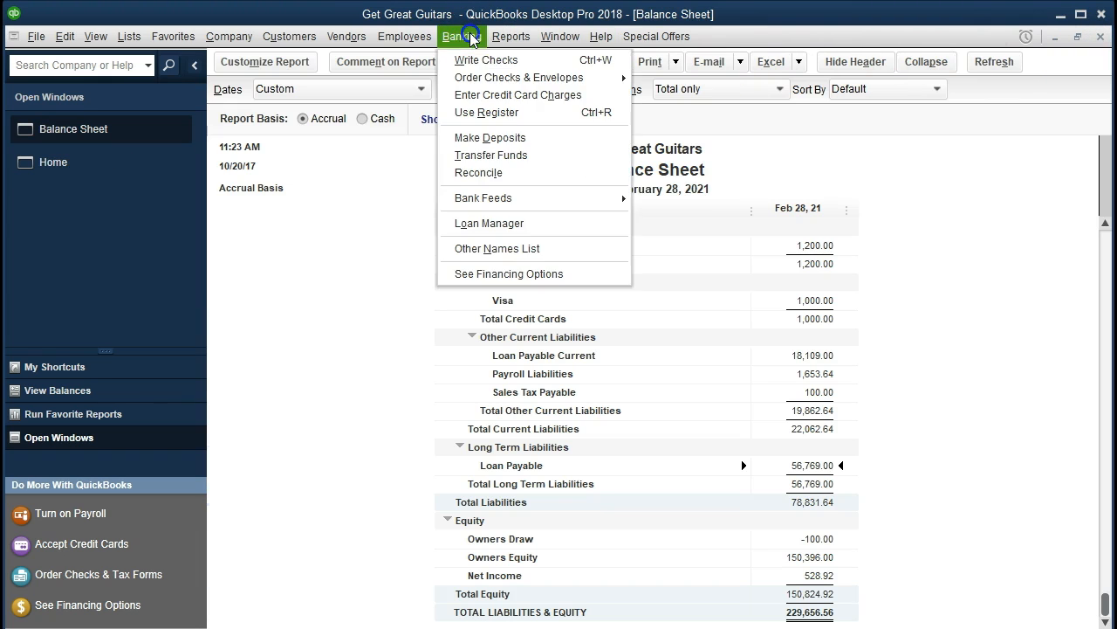
{"action": "left_click", "coordinate": [515, 114]}
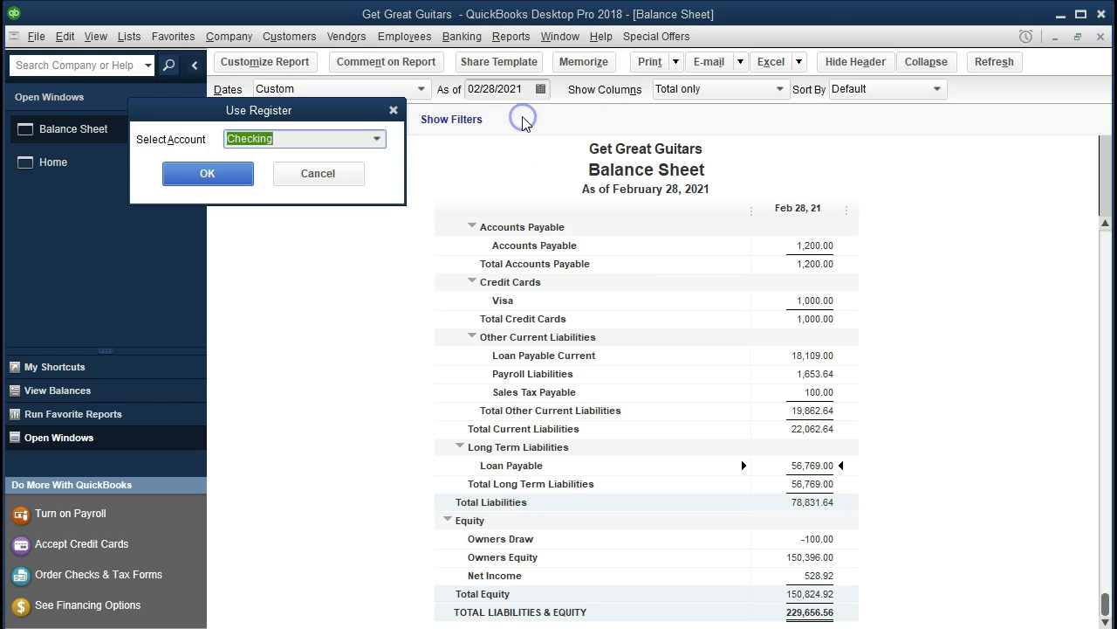
{"action": "left_click", "coordinate": [381, 141]}
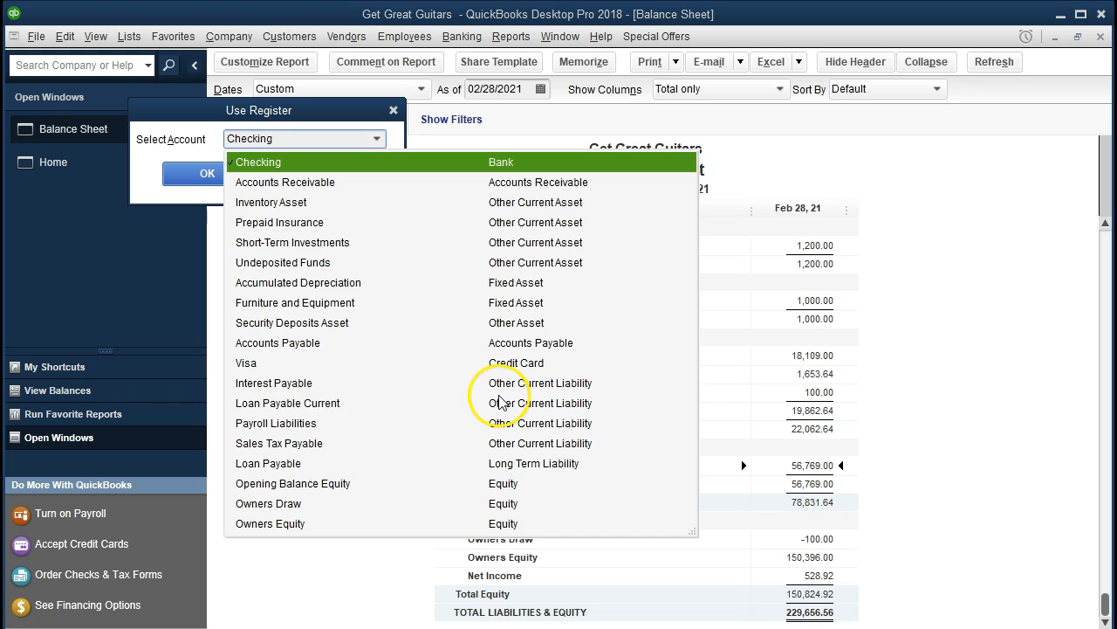
{"action": "left_click", "coordinate": [315, 383]}
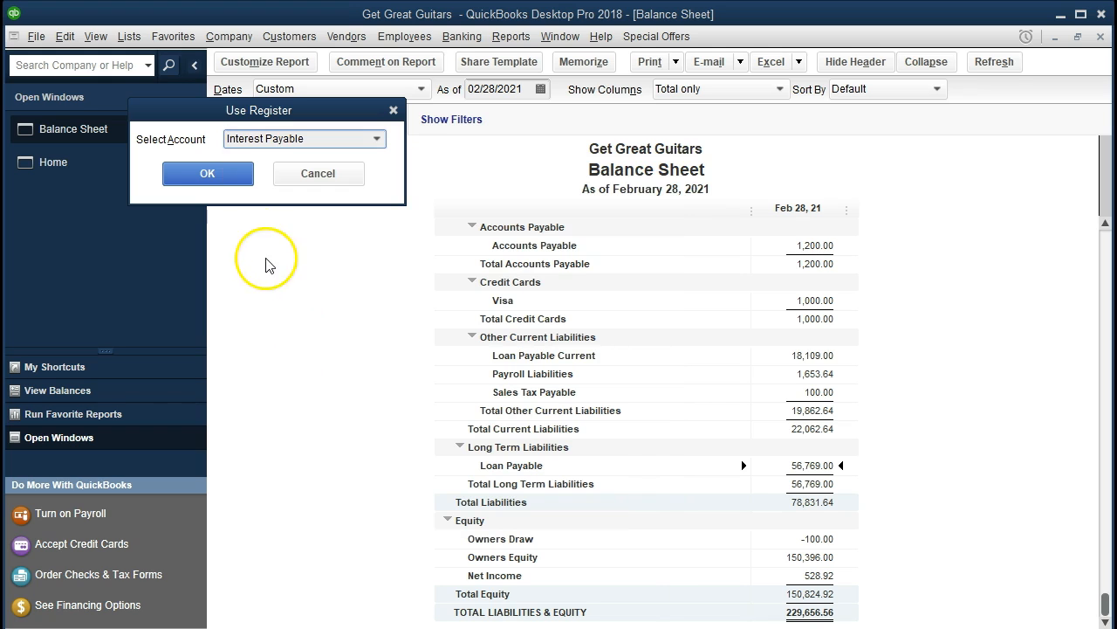
{"action": "left_click", "coordinate": [231, 174]}
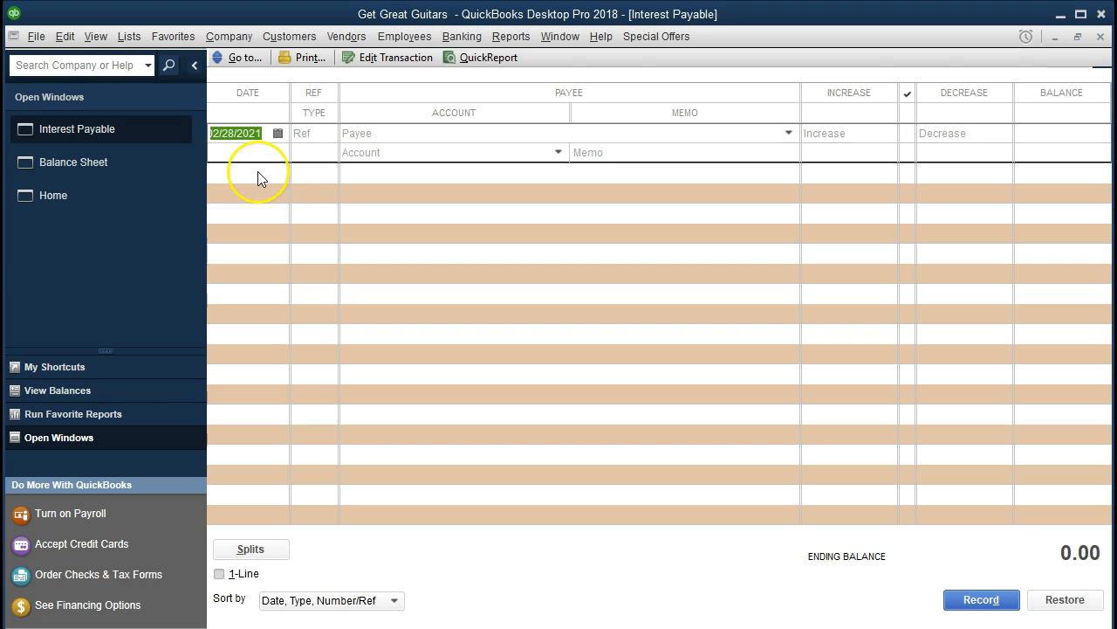
Begin a 02/28/2021 entry in the Interest Payable register increasing it by 25 with Interest Expense as the offsetting account.
{"action": "key", "text": "Tab"}
{"action": "key", "text": "Tab"}
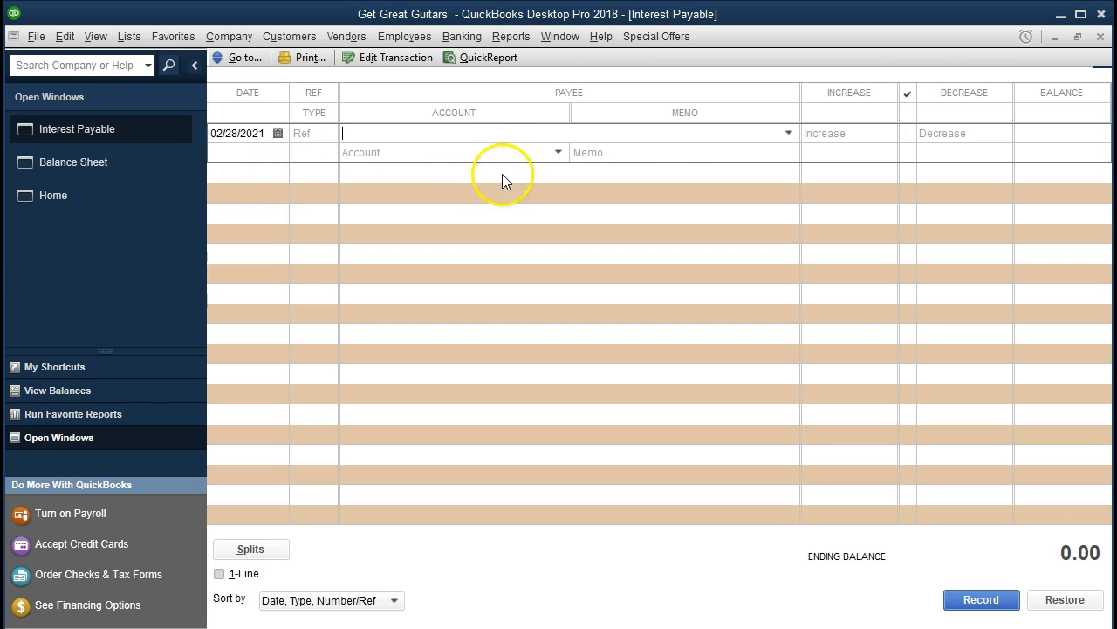
{"action": "left_click", "coordinate": [831, 133]}
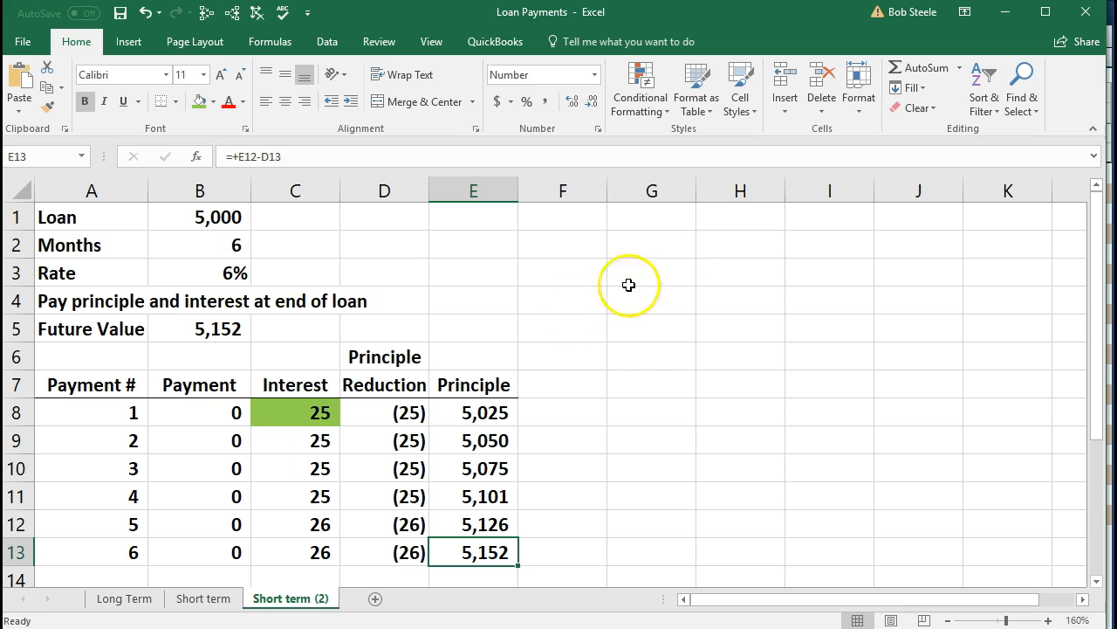
{"action": "left_click", "coordinate": [1009, 20]}
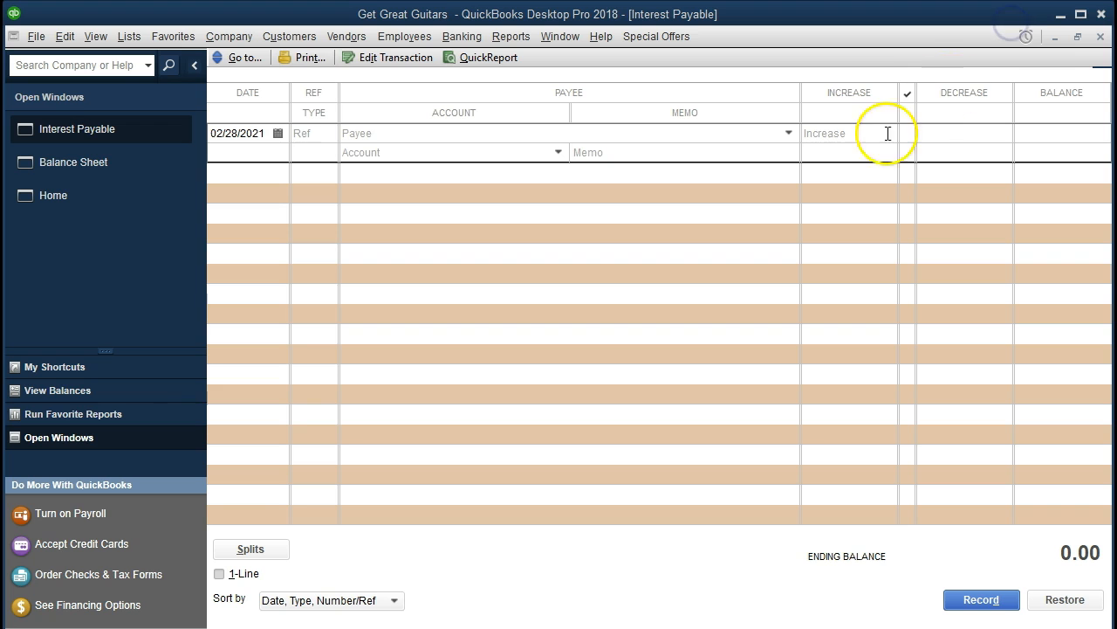
{"action": "left_click", "coordinate": [854, 133]}
{"action": "type", "text": "25"}
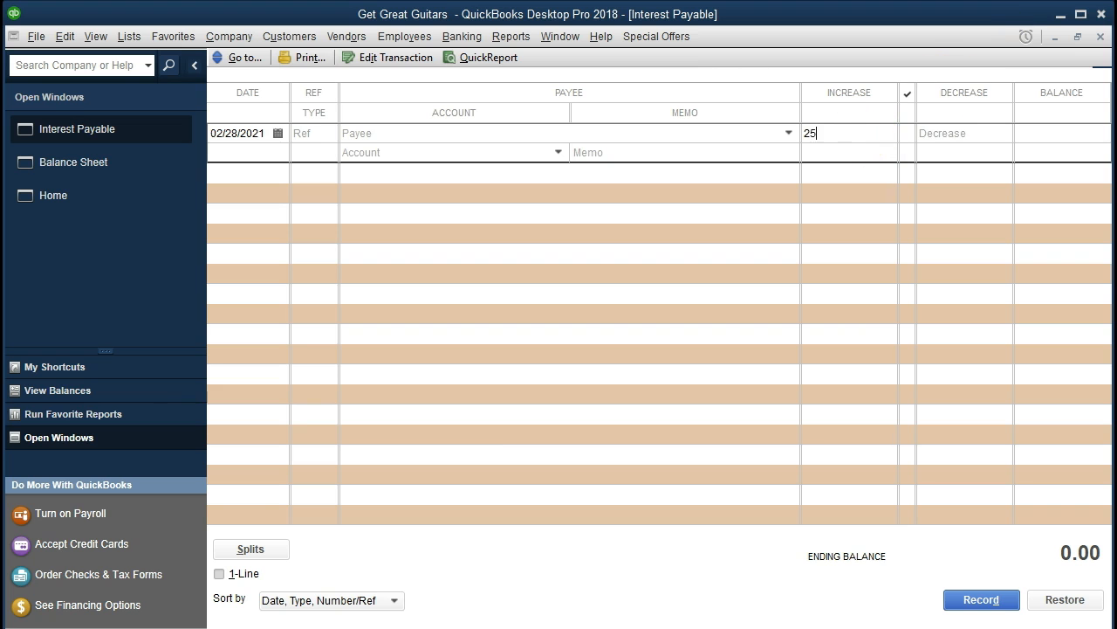
{"action": "key", "text": "Tab"}
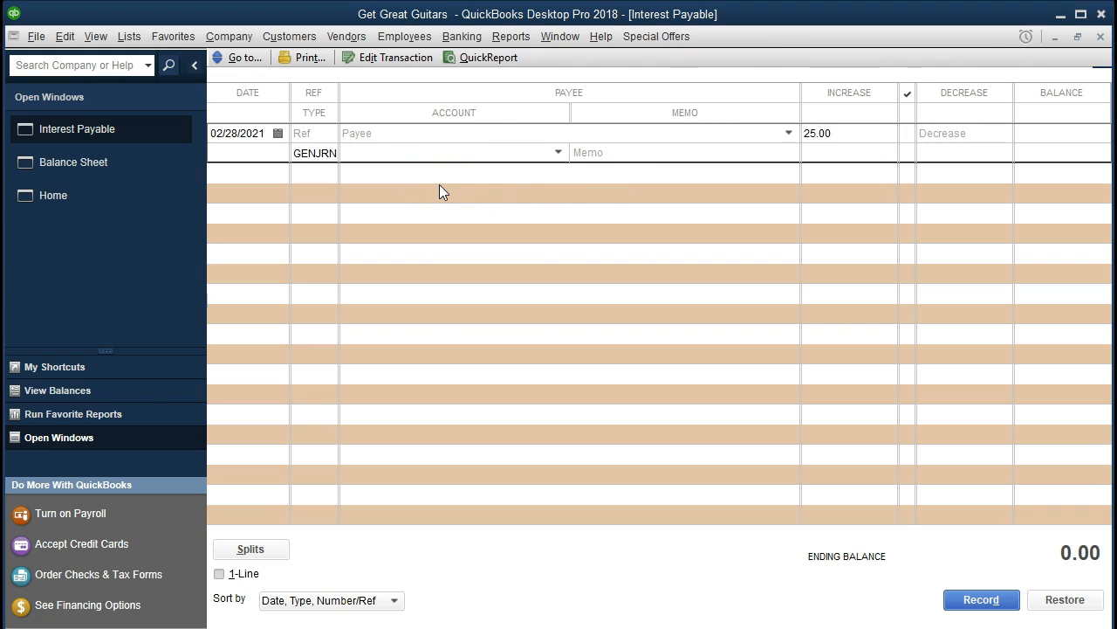
{"action": "left_click", "coordinate": [559, 153]}
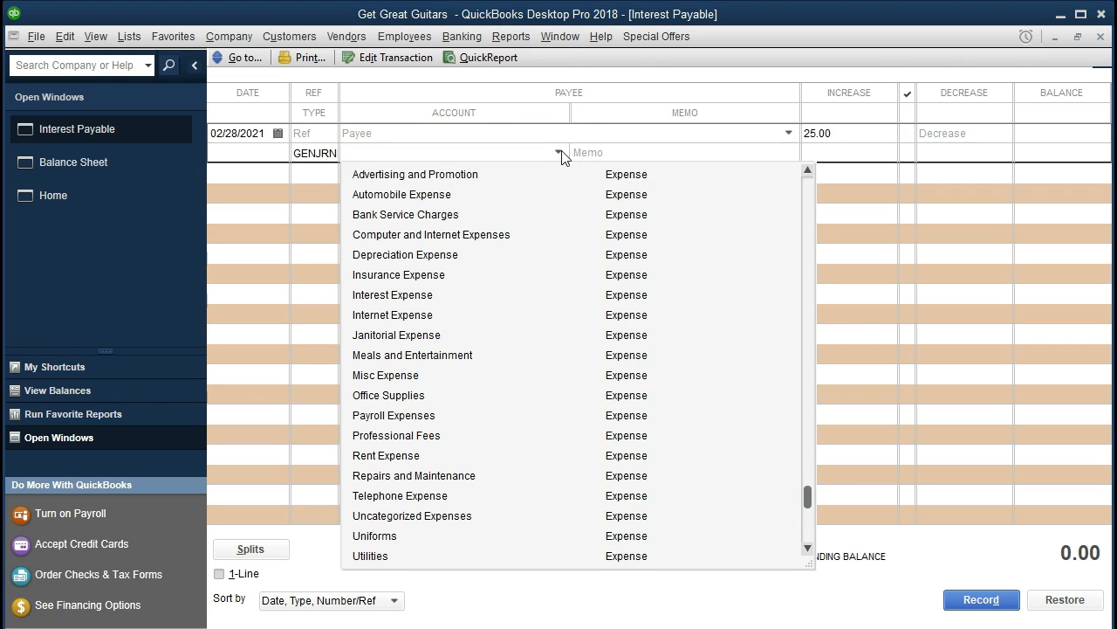
{"action": "type", "text": "Interest Expense"}
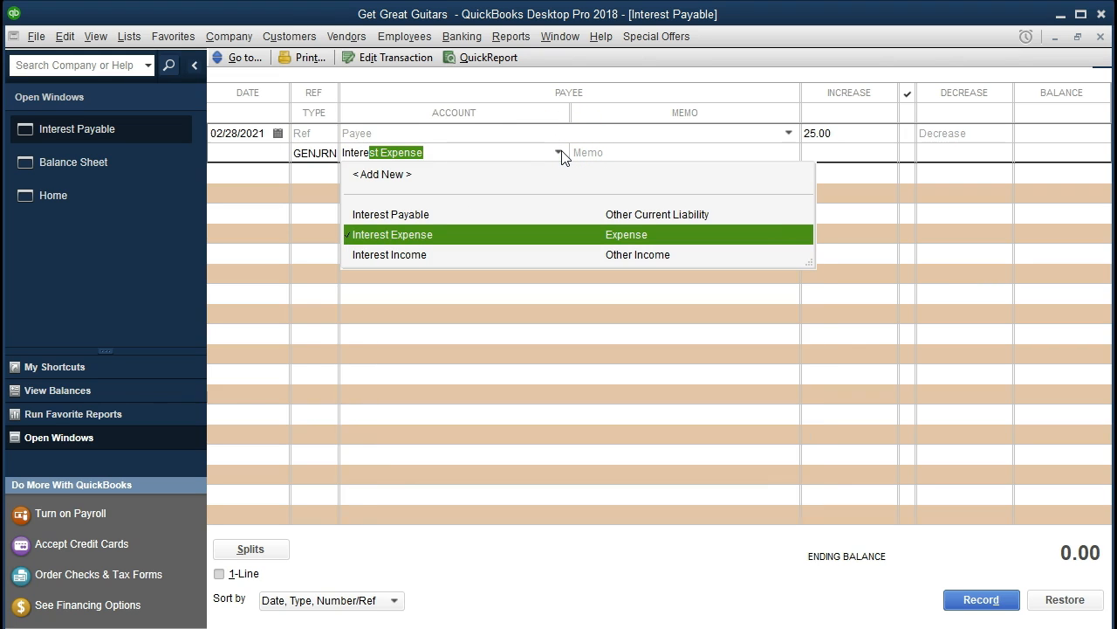
{"action": "left_click", "coordinate": [521, 231]}
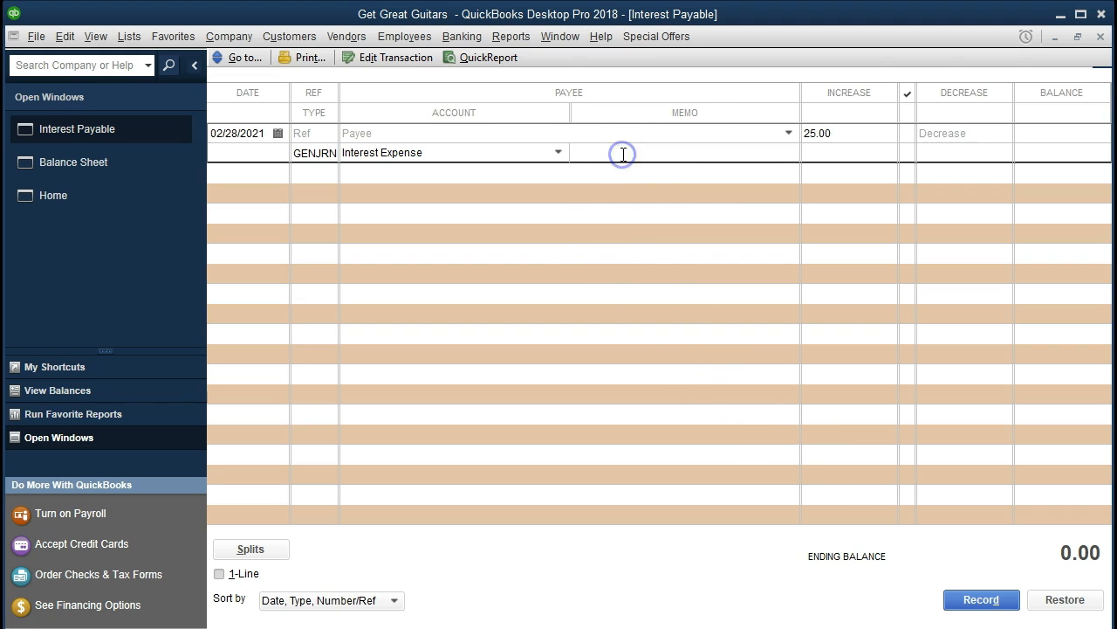
Add the memo Adj entry accrued interest and record the journal entry.
{"action": "type", "text": "Adj entryacc"}
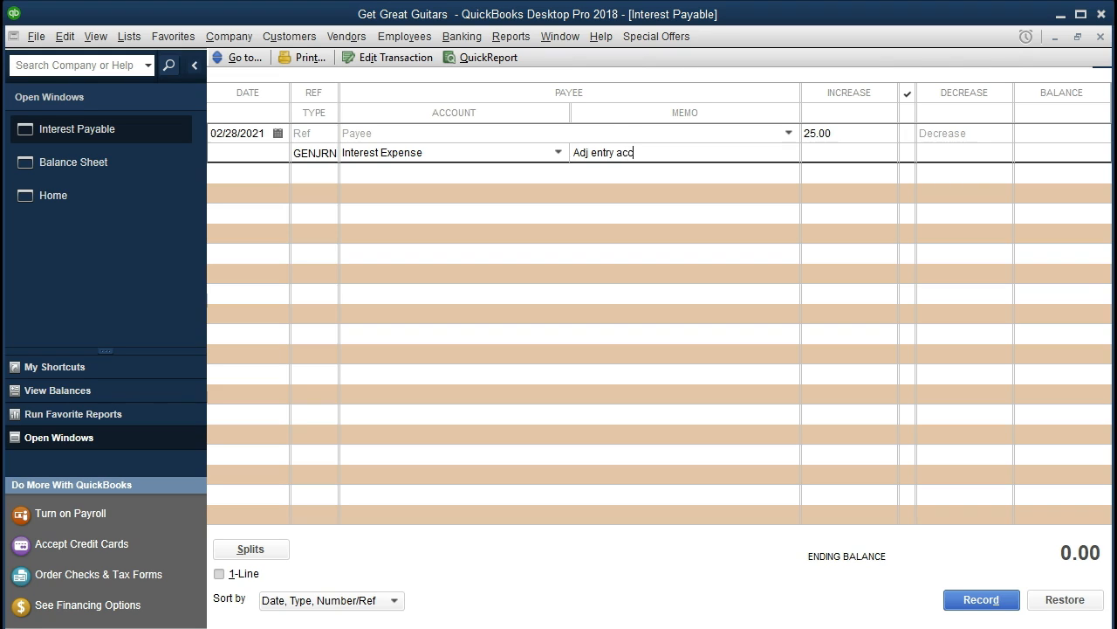
{"action": "type", "text": "rued interest"}
{"action": "key", "text": "Return"}
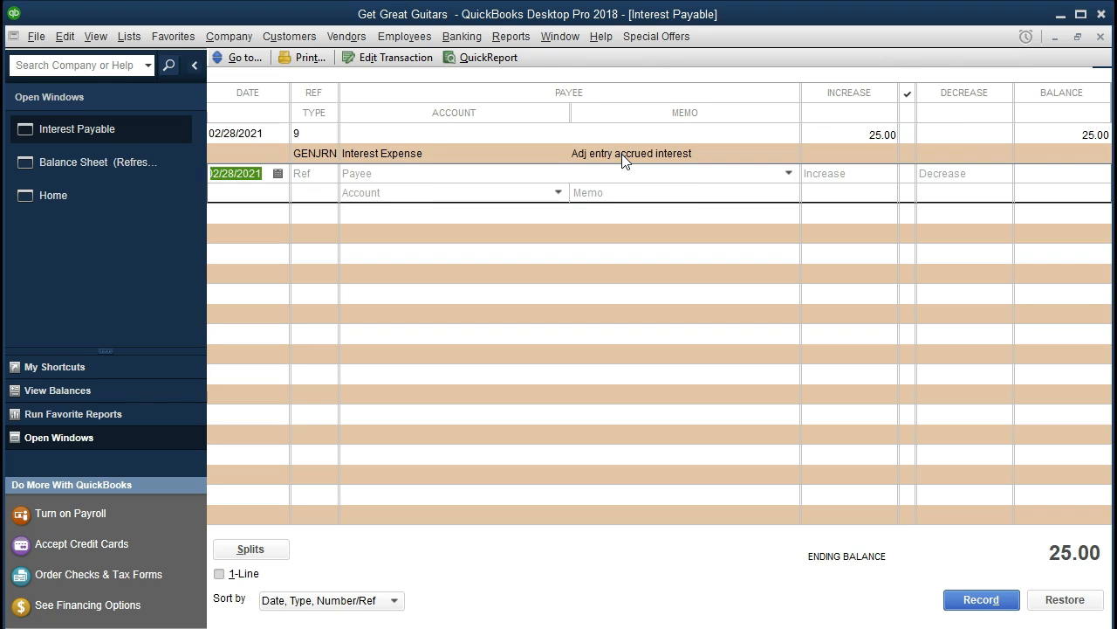
Review Interest Payable on the February balance sheet and drill down to its journal entry, then close the drill-down windows.
{"action": "left_click", "coordinate": [131, 171]}
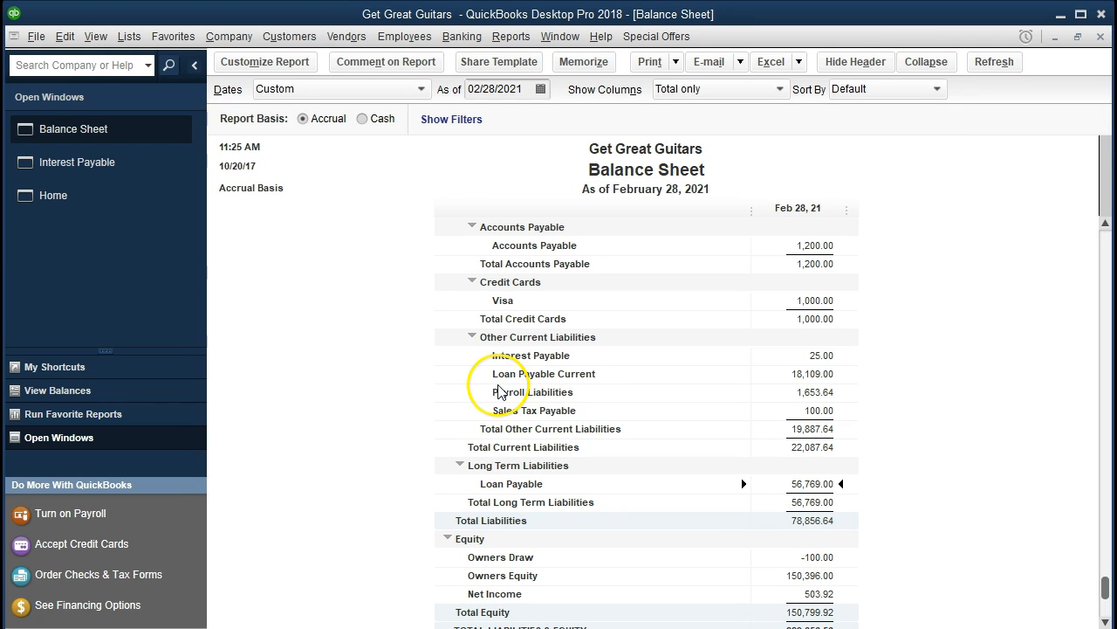
{"action": "scroll", "coordinate": [579, 410], "scroll_direction": "up", "scroll_amount": 1}
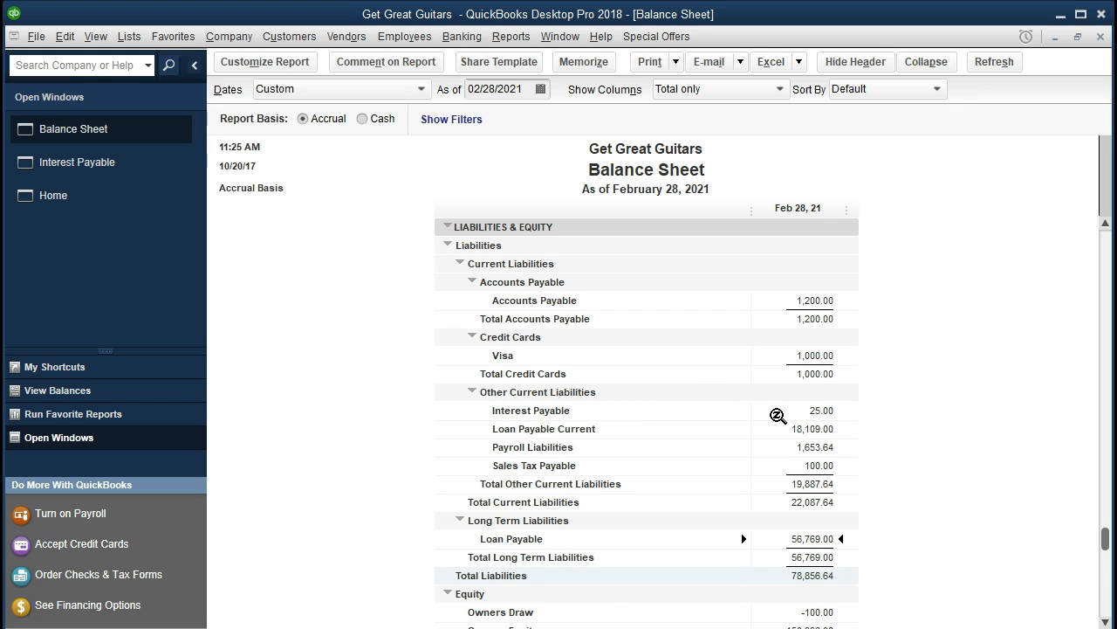
{"action": "double_click", "coordinate": [777, 416]}
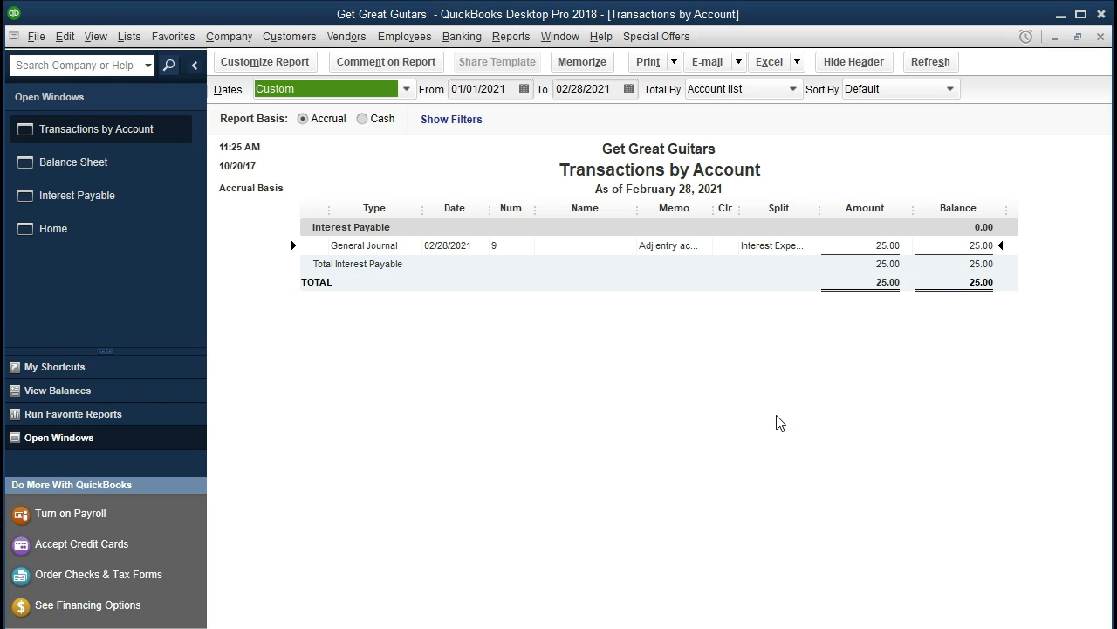
{"action": "left_click", "coordinate": [788, 399]}
{"action": "double_click", "coordinate": [865, 249]}
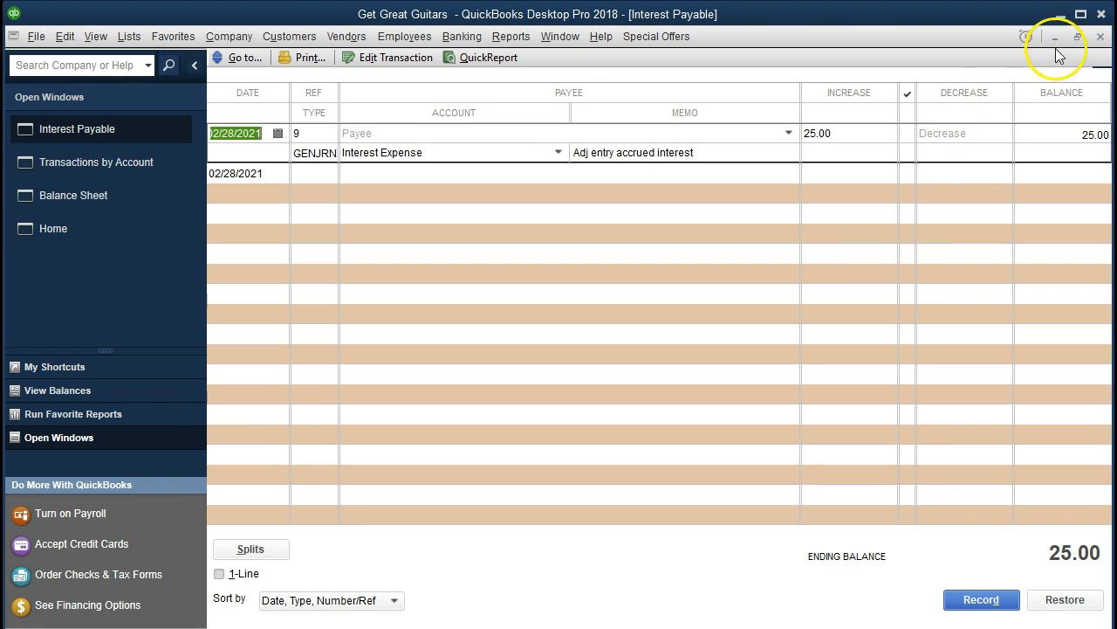
{"action": "left_click", "coordinate": [1100, 37]}
{"action": "left_click", "coordinate": [1100, 36]}
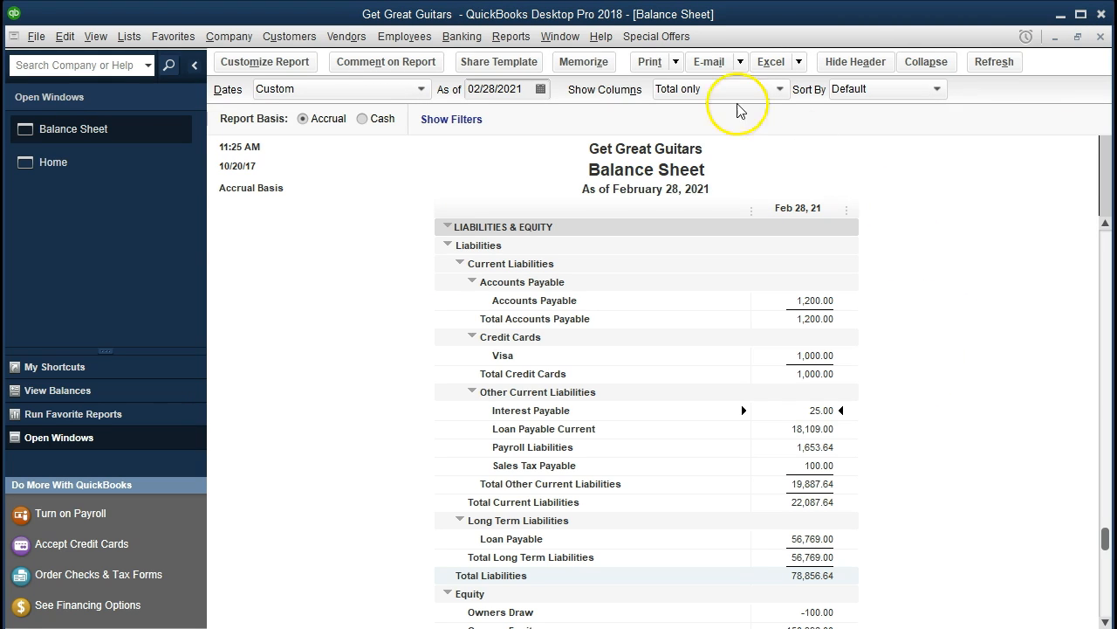
Run a Profit & Loss Standard report from 01/01/2021 to 02/28/2021.
{"action": "left_click", "coordinate": [520, 42]}
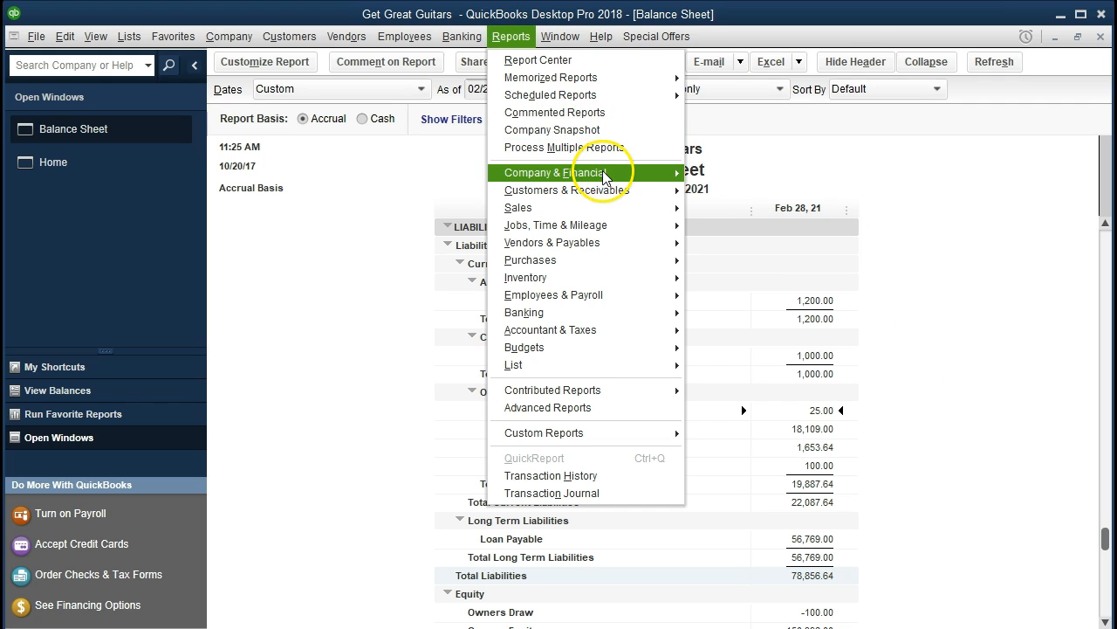
{"action": "mouse_move", "coordinate": [621, 173]}
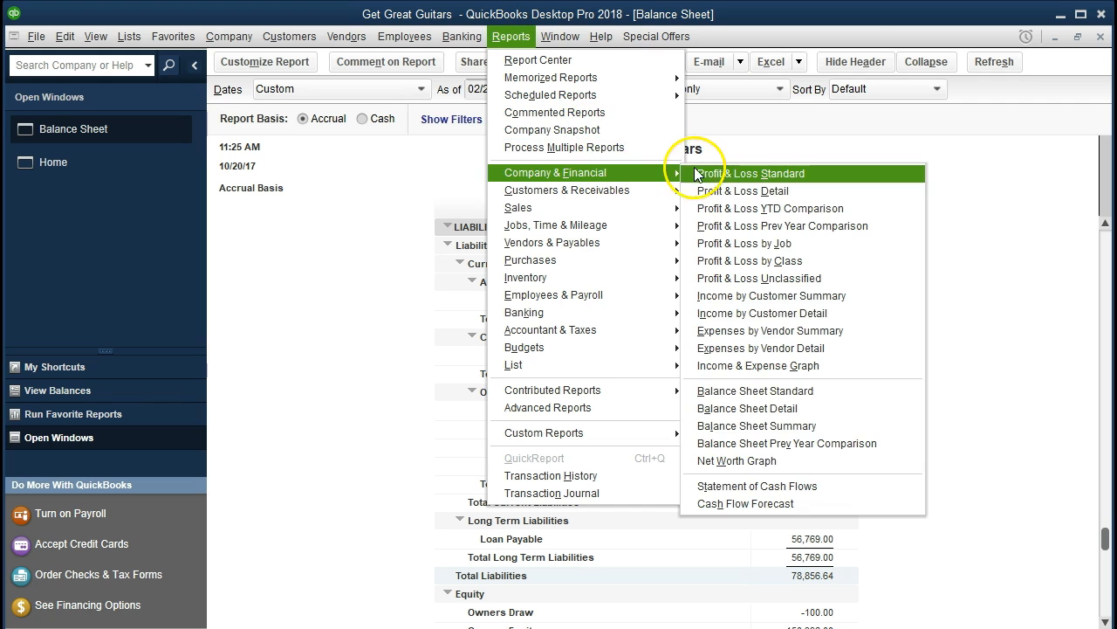
{"action": "left_click", "coordinate": [819, 173]}
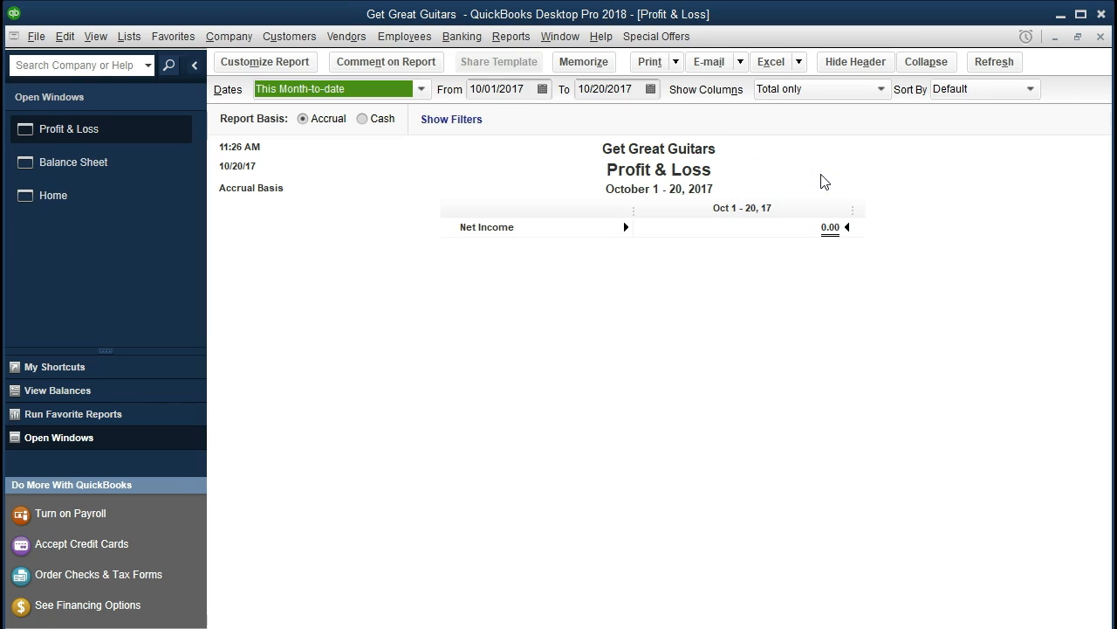
{"action": "key", "text": "Tab"}
{"action": "type", "text": "01"}
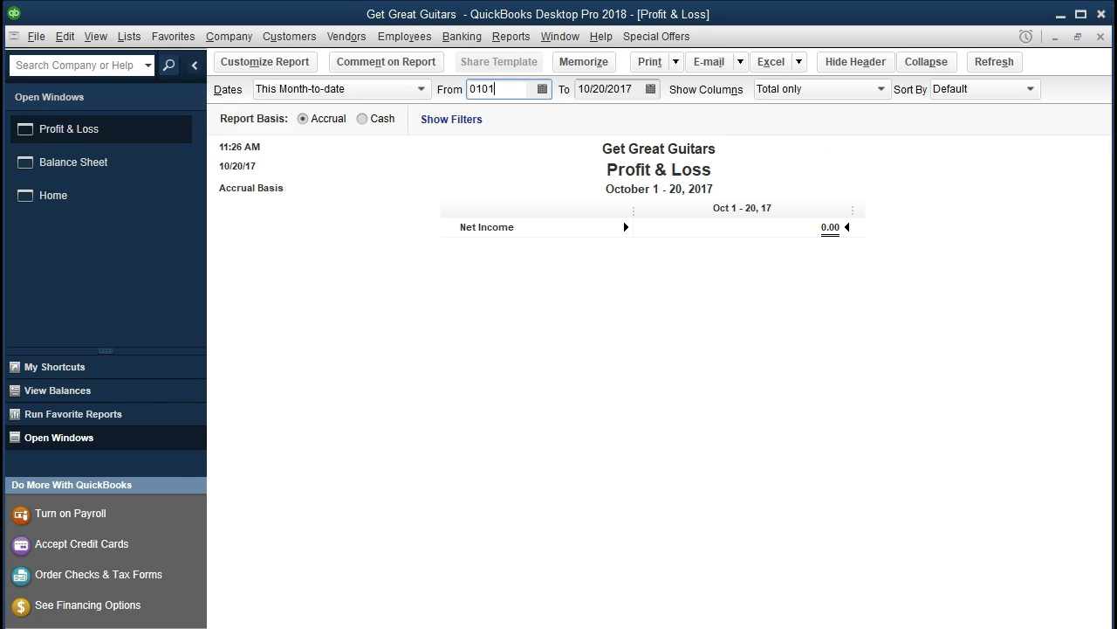
{"action": "type", "text": "/01/2021"}
{"action": "key", "text": "Tab"}
{"action": "type", "text": "02/28/2021"}
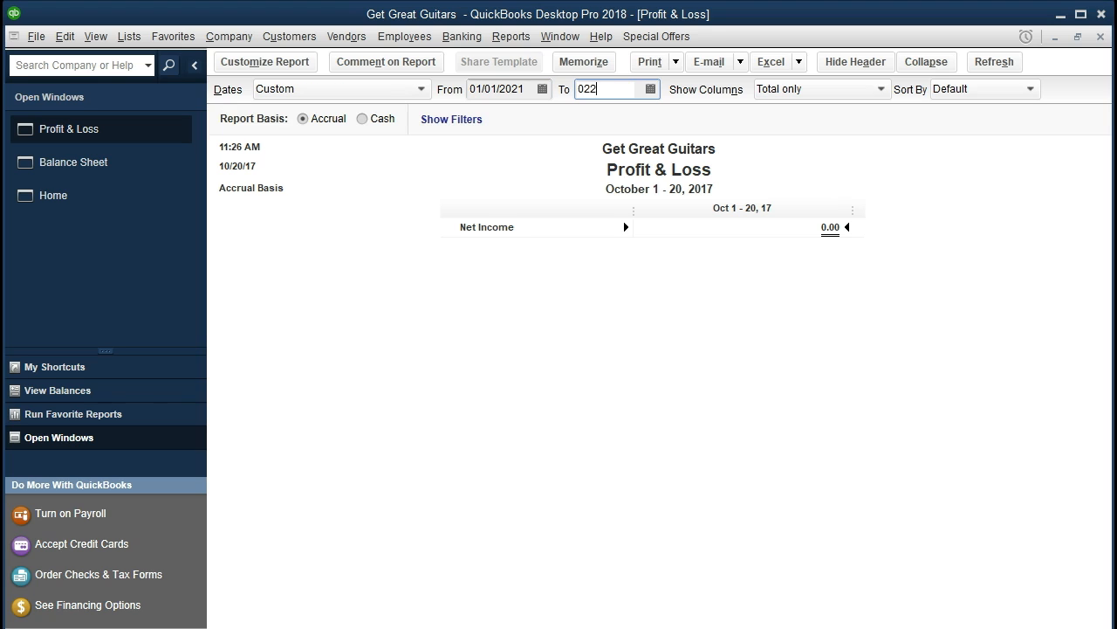
{"action": "key", "text": "Tab"}
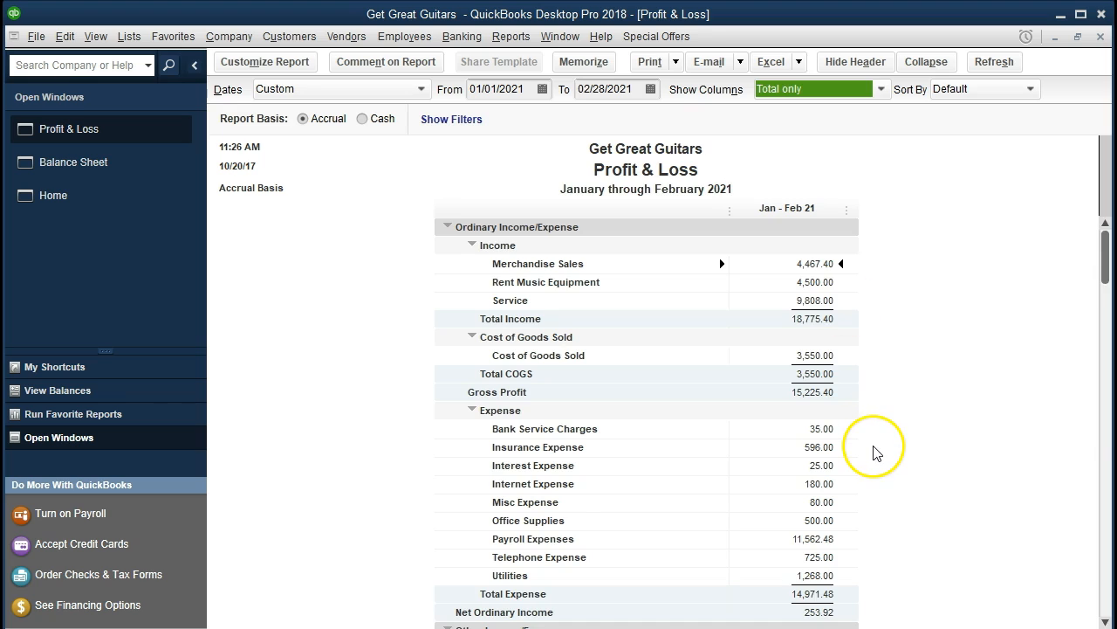
Drill down from Interest Expense on the Profit & Loss to its journal entry, then close the drill-down windows.
{"action": "scroll", "coordinate": [879, 452], "scroll_direction": "down", "scroll_amount": 1}
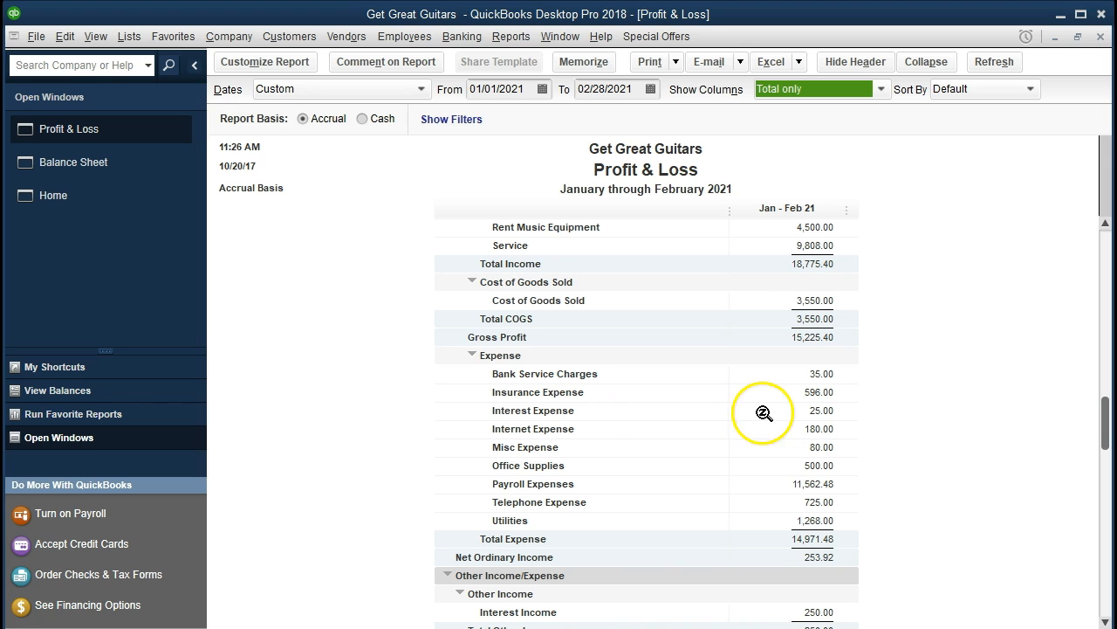
{"action": "double_click", "coordinate": [788, 414]}
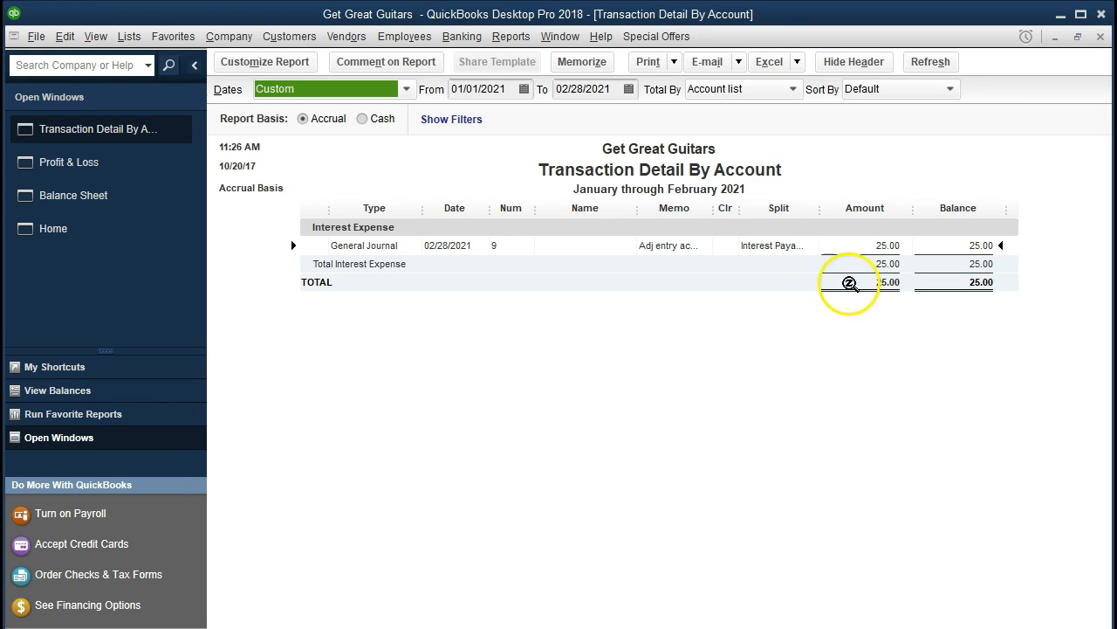
{"action": "double_click", "coordinate": [864, 247]}
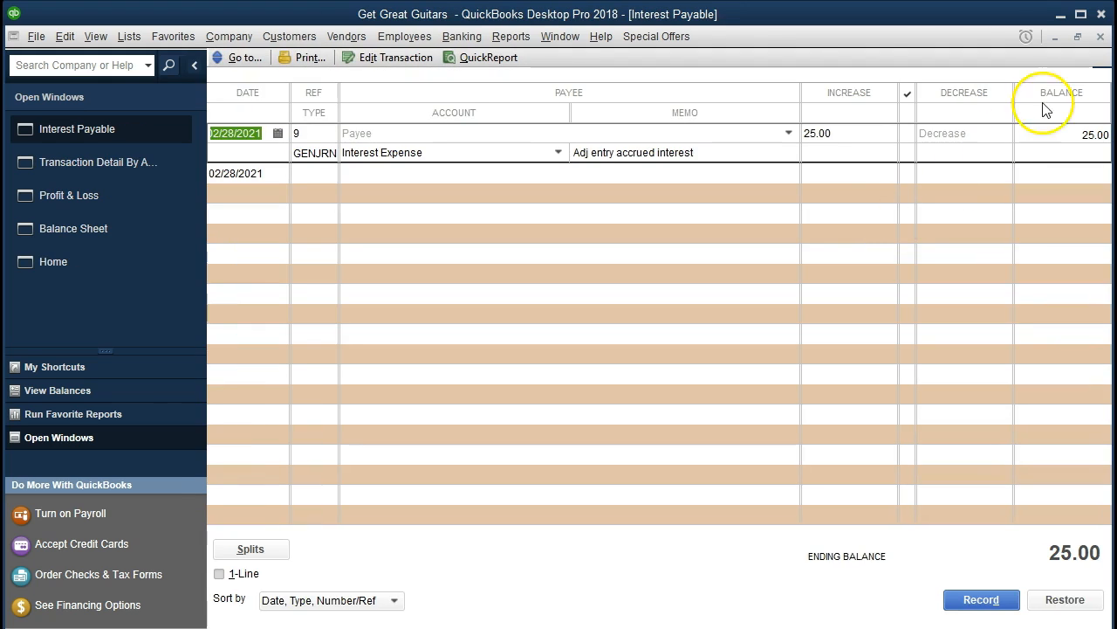
{"action": "left_click", "coordinate": [1101, 37]}
{"action": "left_click", "coordinate": [1101, 37]}
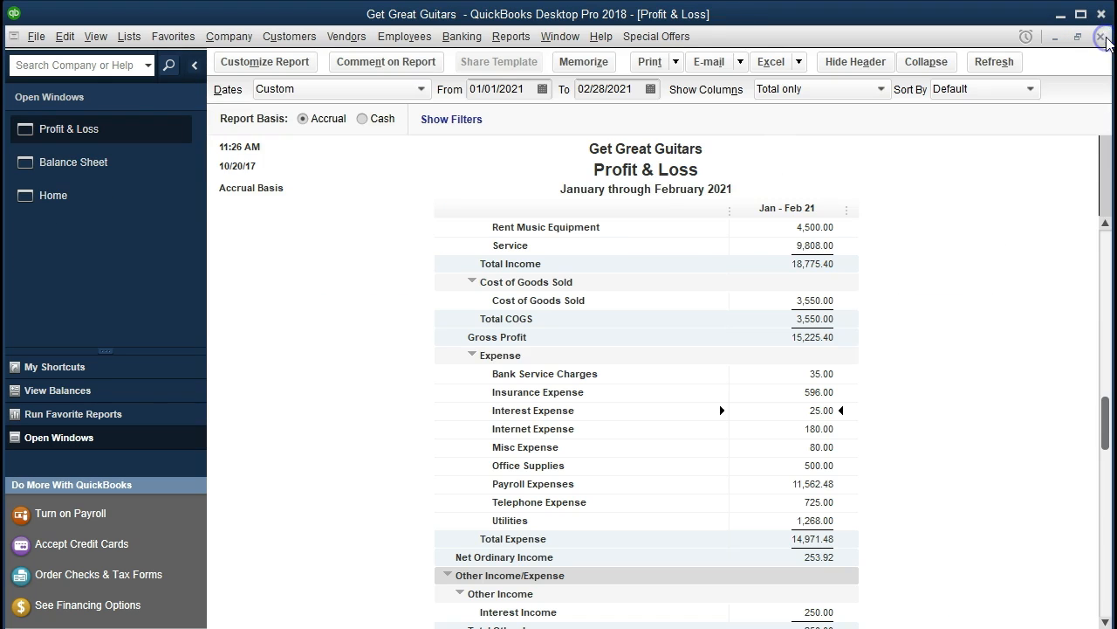
Compare net income and the balance sheet liabilities with the Short term (2) loan schedule in Excel.
{"action": "scroll", "coordinate": [1014, 388], "scroll_direction": "down", "scroll_amount": 1}
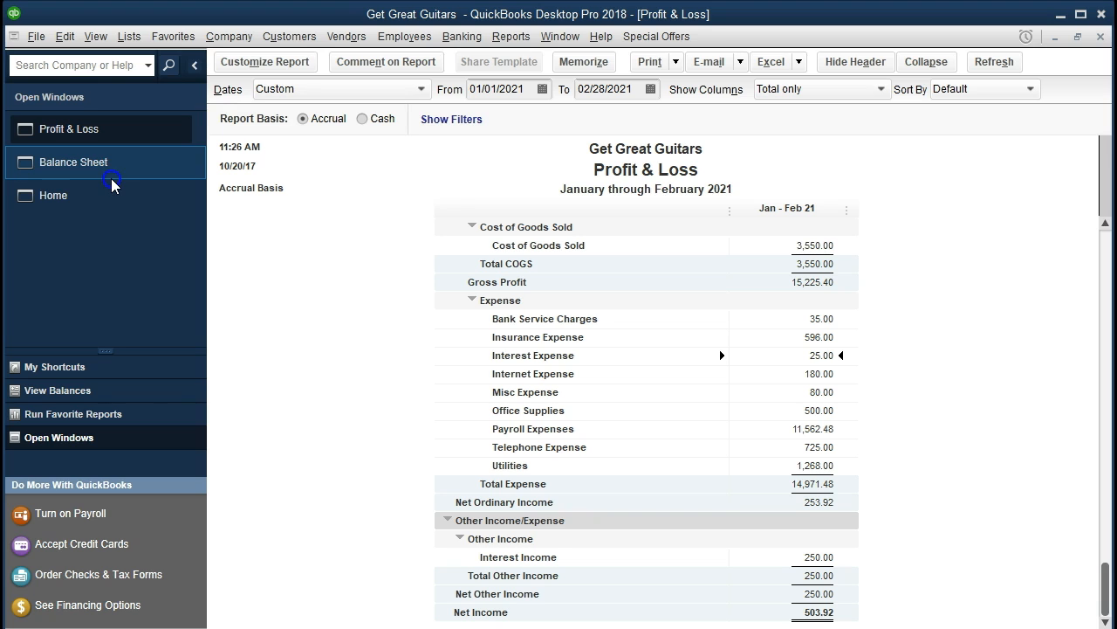
{"action": "left_click", "coordinate": [112, 166]}
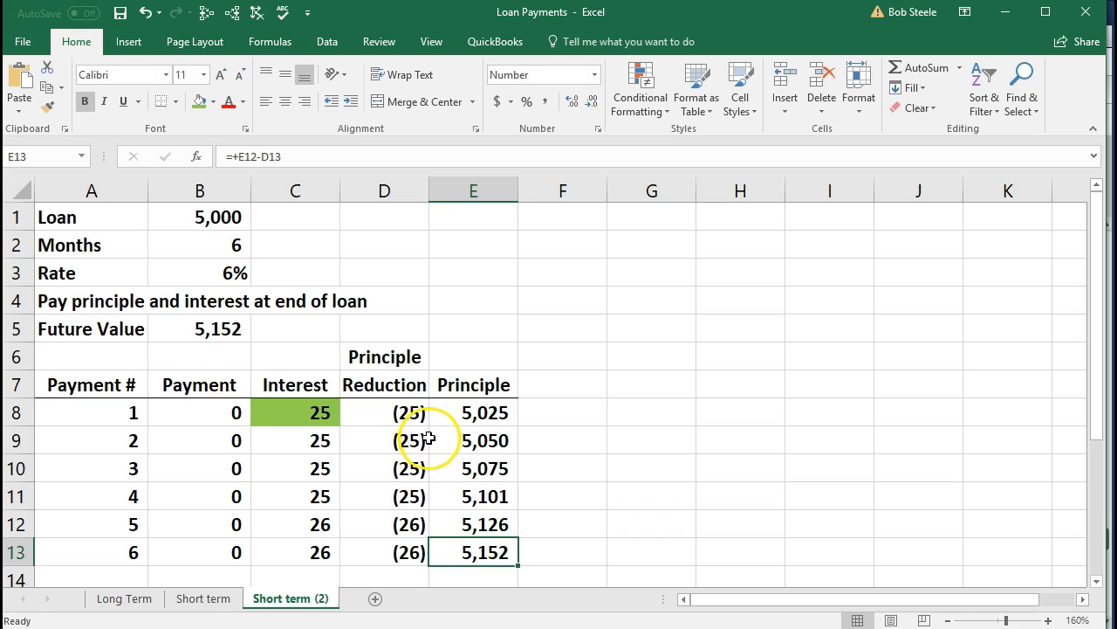
{"action": "scroll", "coordinate": [428, 439], "scroll_direction": "down", "scroll_amount": 1}
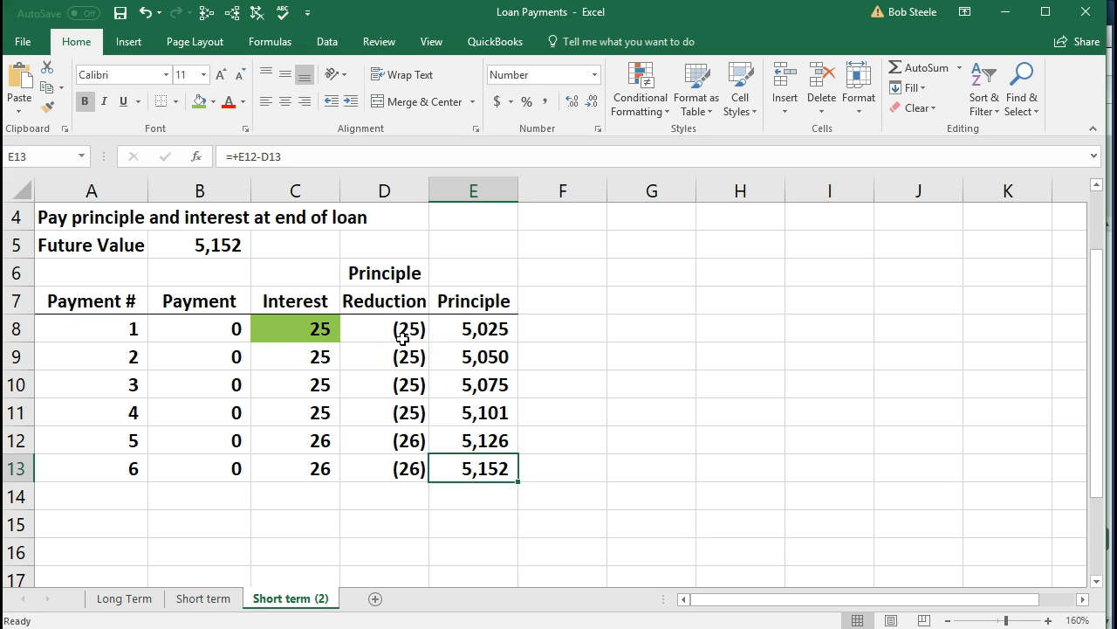
{"action": "left_click", "coordinate": [542, 463]}
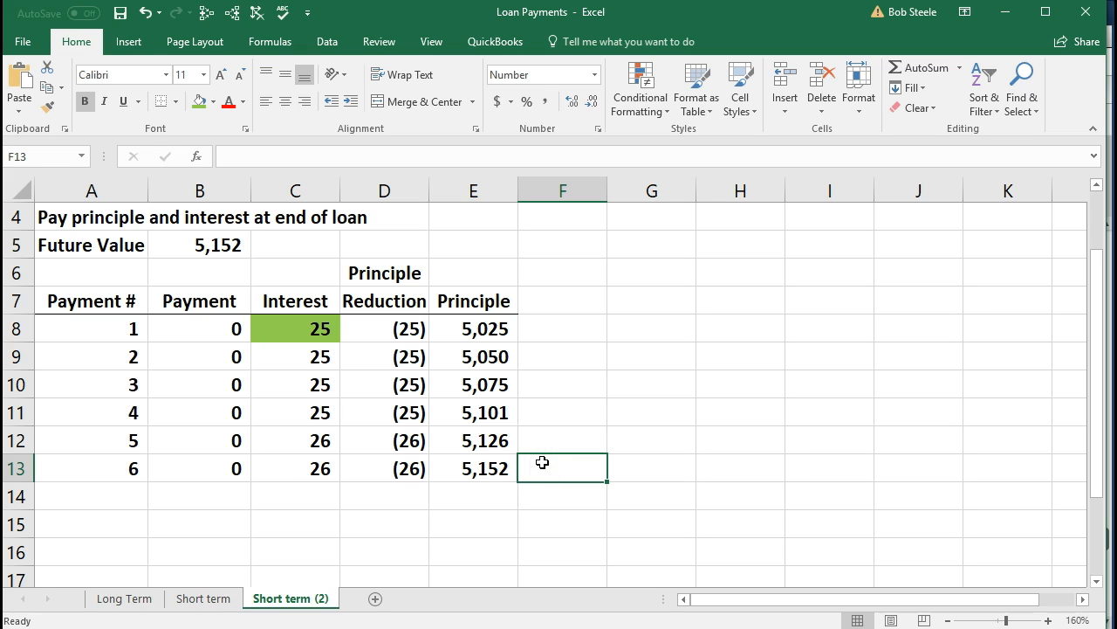
{"action": "left_click", "coordinate": [1004, 22]}
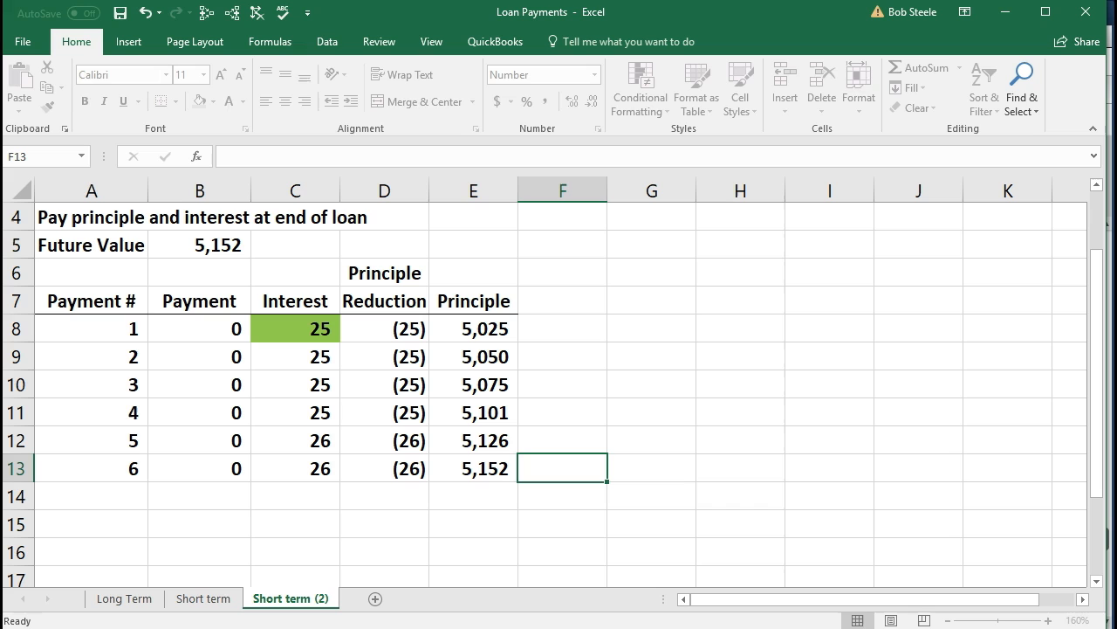
{"action": "left_click", "coordinate": [476, 476]}
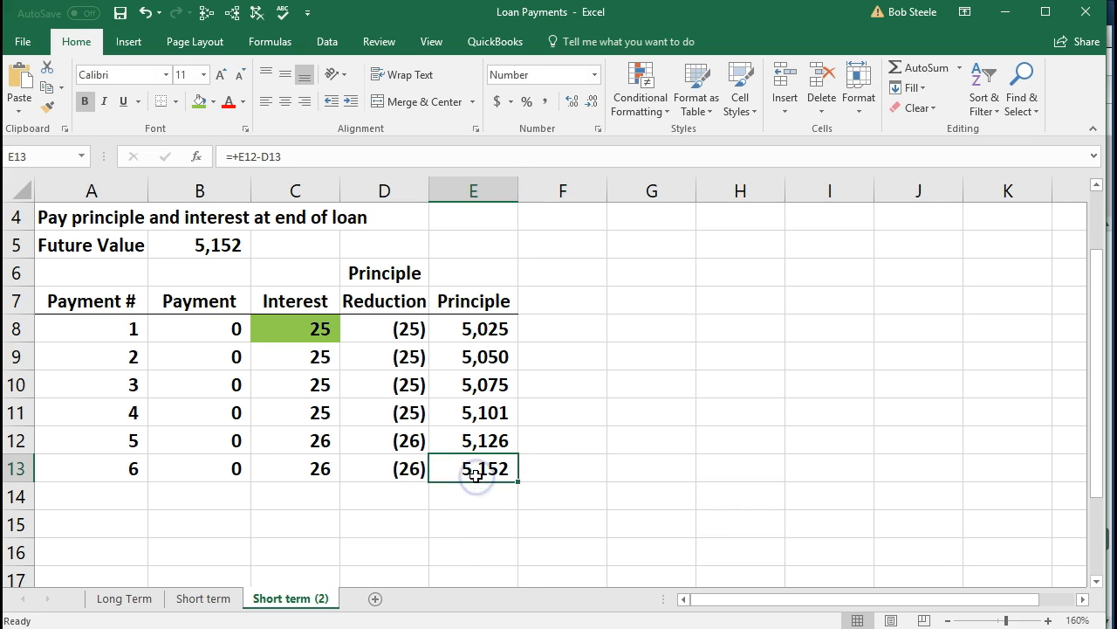
{"action": "left_click", "coordinate": [1004, 13]}
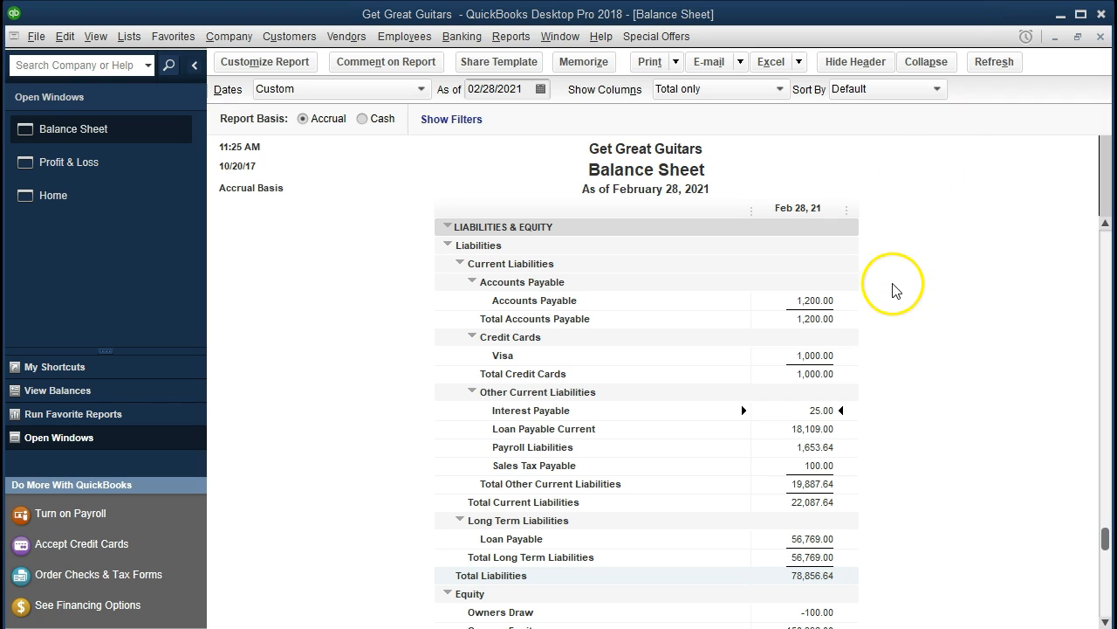